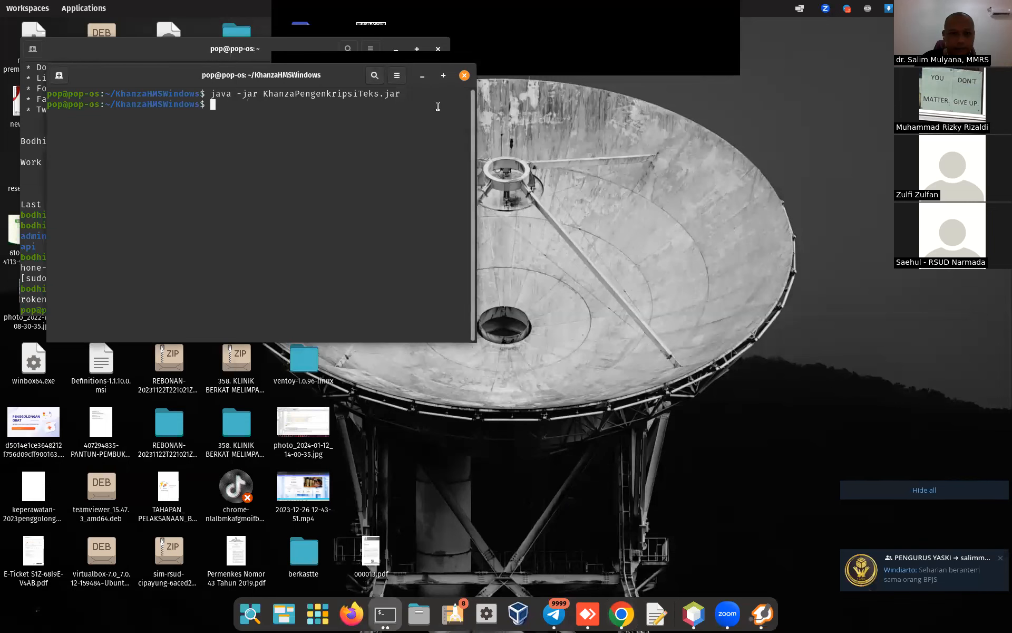
Step: Close the KhanzaHMSWindows terminal and the SSH terminal window
left_click(464, 76)
left_click_drag(274, 54, 303, 139)
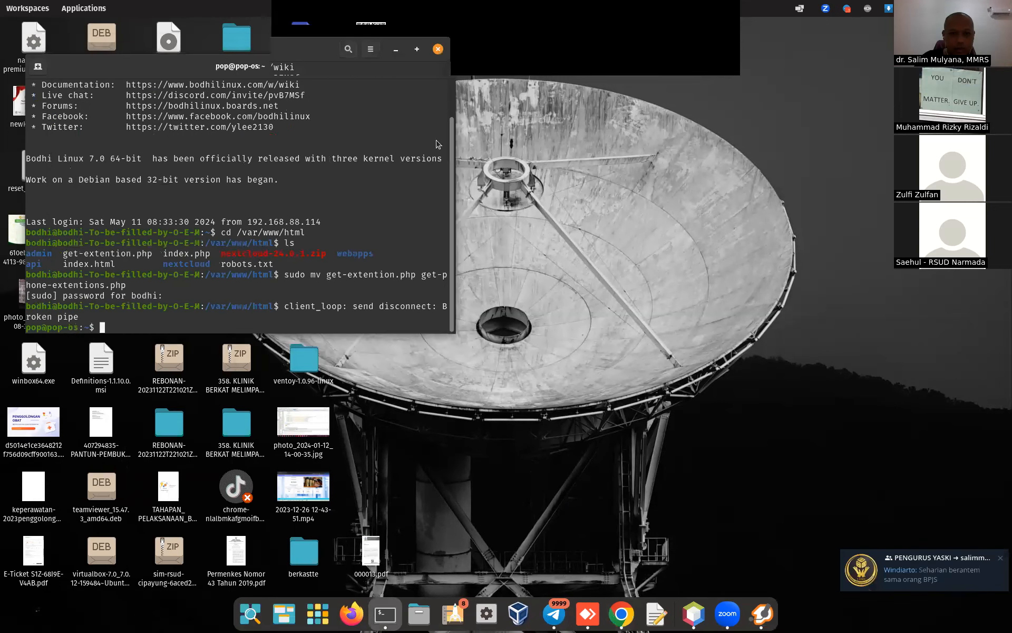
left_click(462, 135)
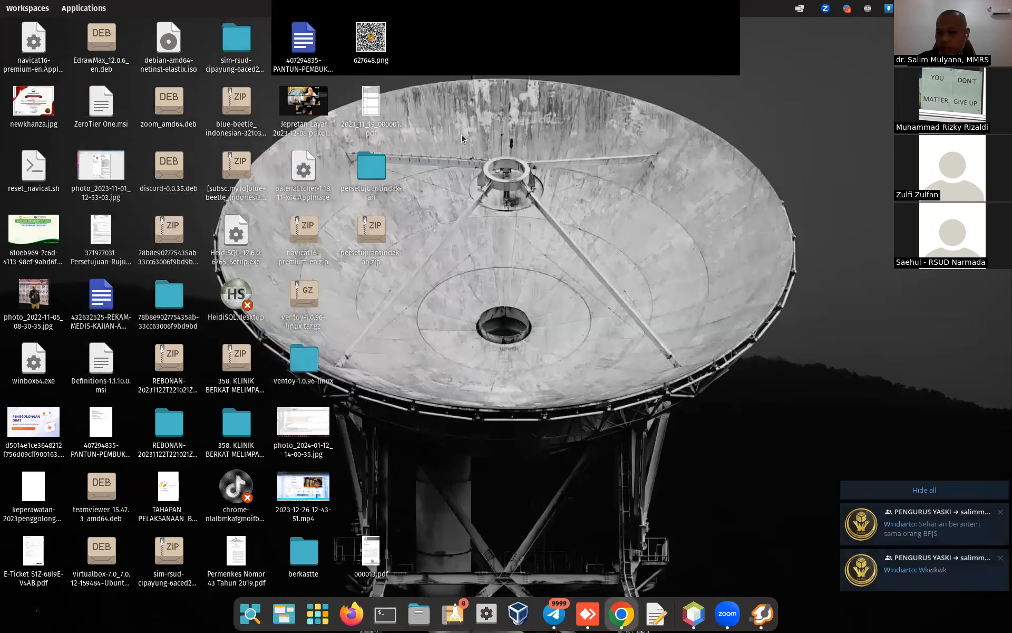
Step: Hide all desktop notifications, quit Telegram from its tray menu, and bring up the browser
left_click(924, 490)
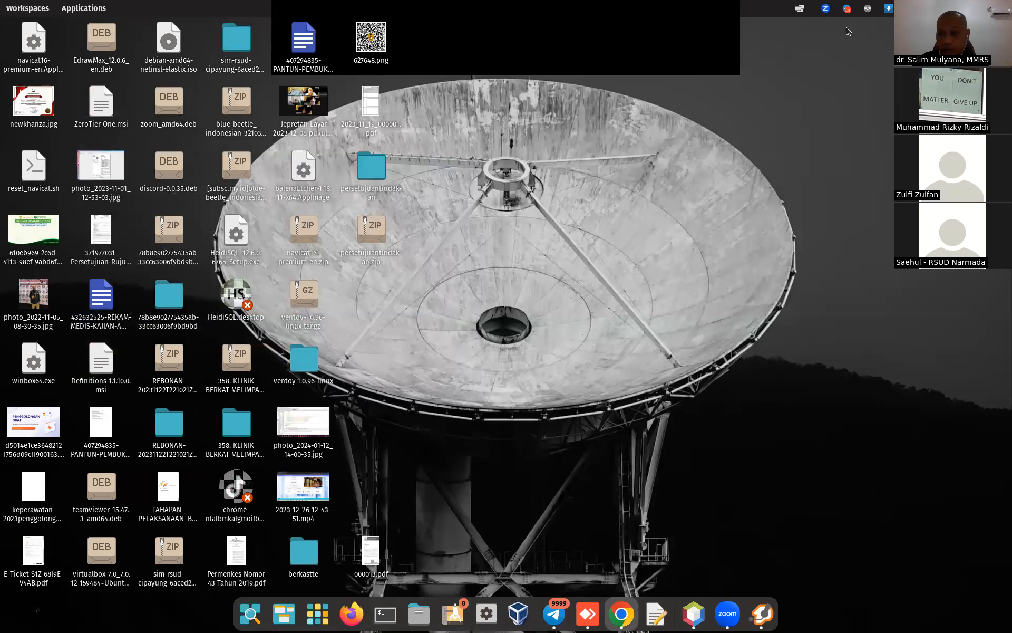
left_click(846, 8)
left_click(845, 73)
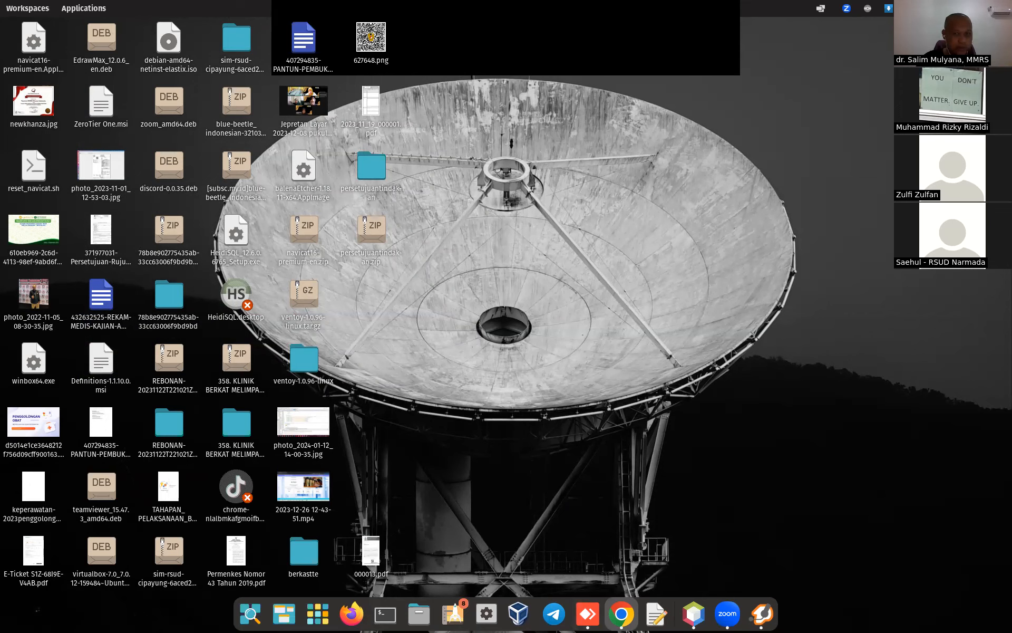
left_click(621, 613)
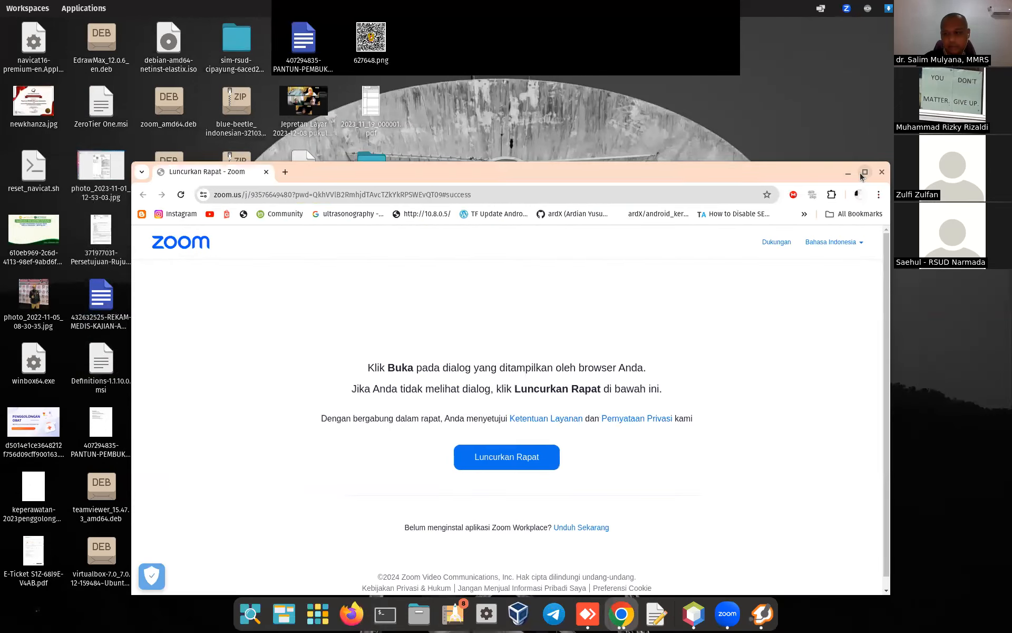
Step: Maximize the browser and load freepbx.org
left_click(865, 173)
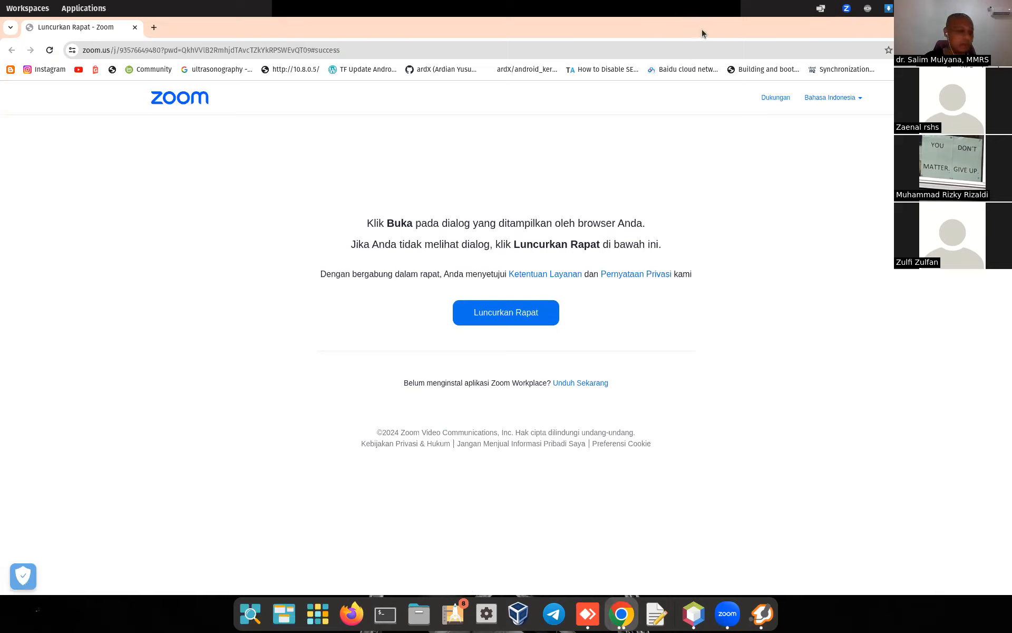
left_click(603, 47)
type("free")
key("Return")
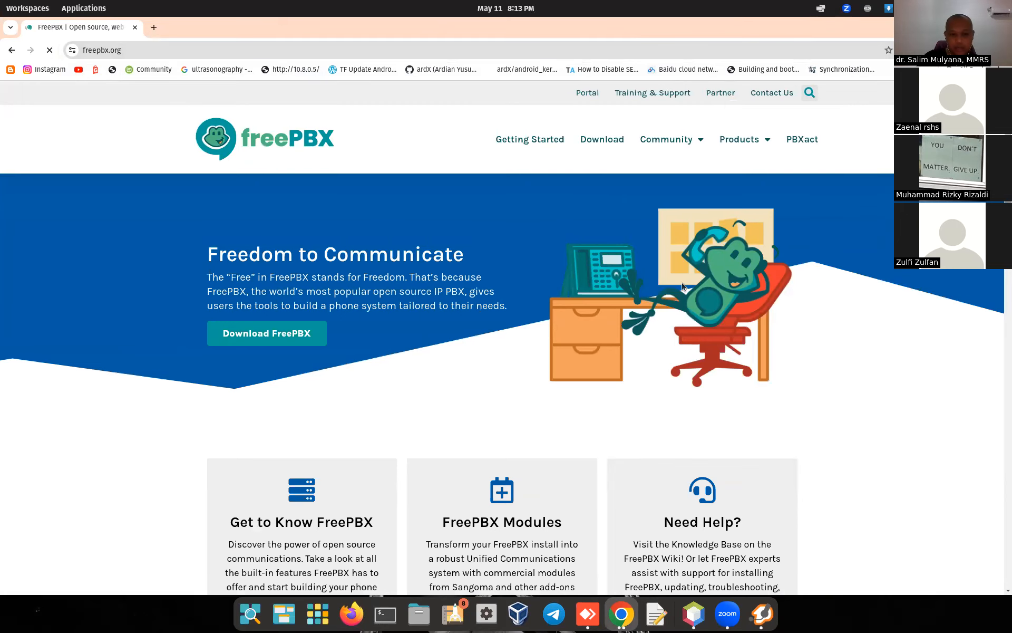
Step: Look over the Download FreePBX form, close it, and switch to VirtualBox Manager
left_click(278, 337)
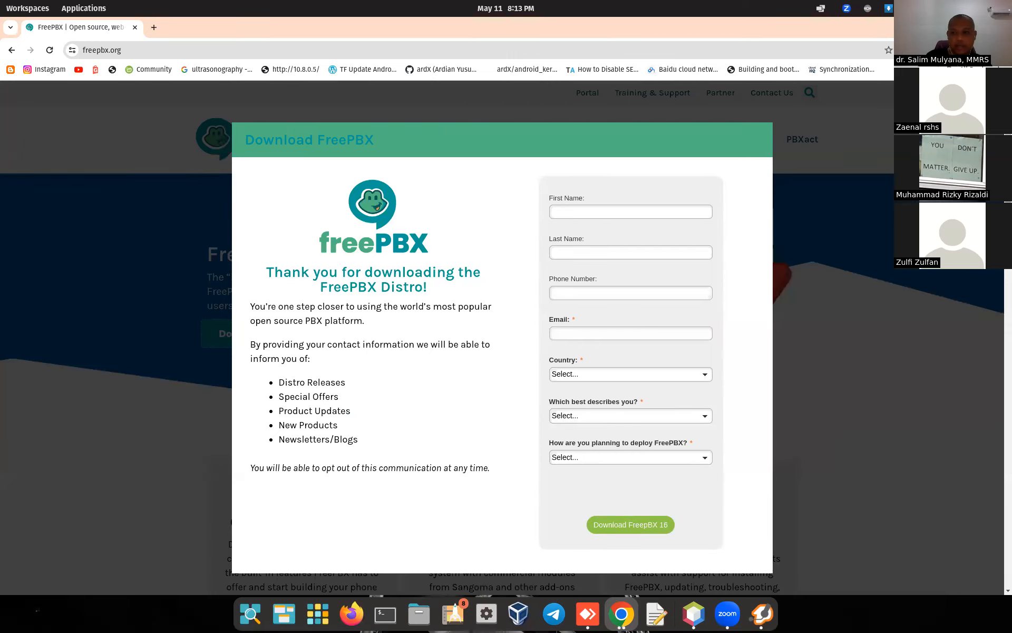
left_click(760, 140)
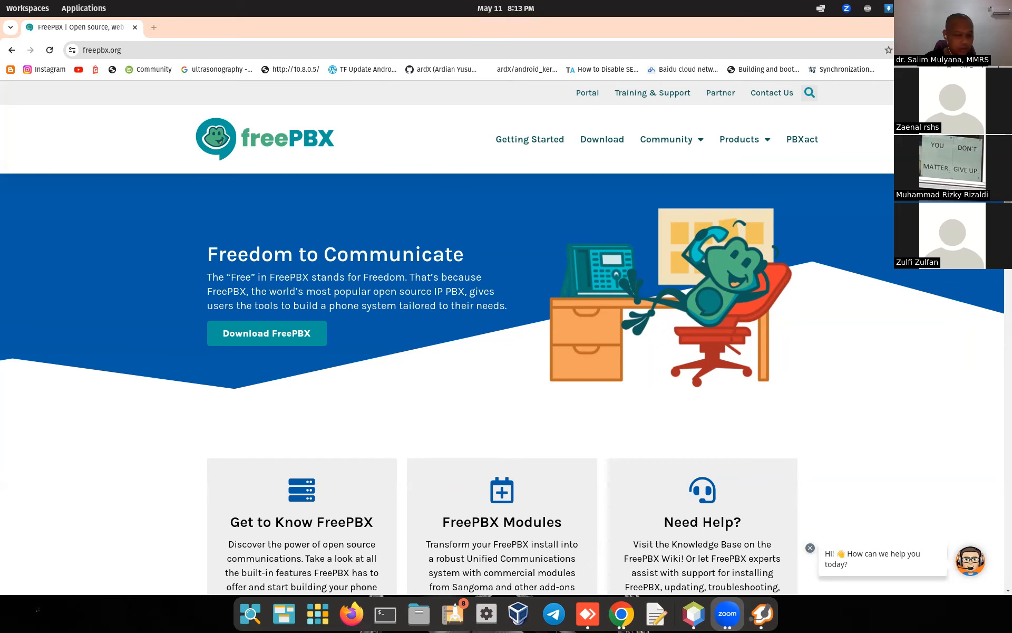
left_click(518, 613)
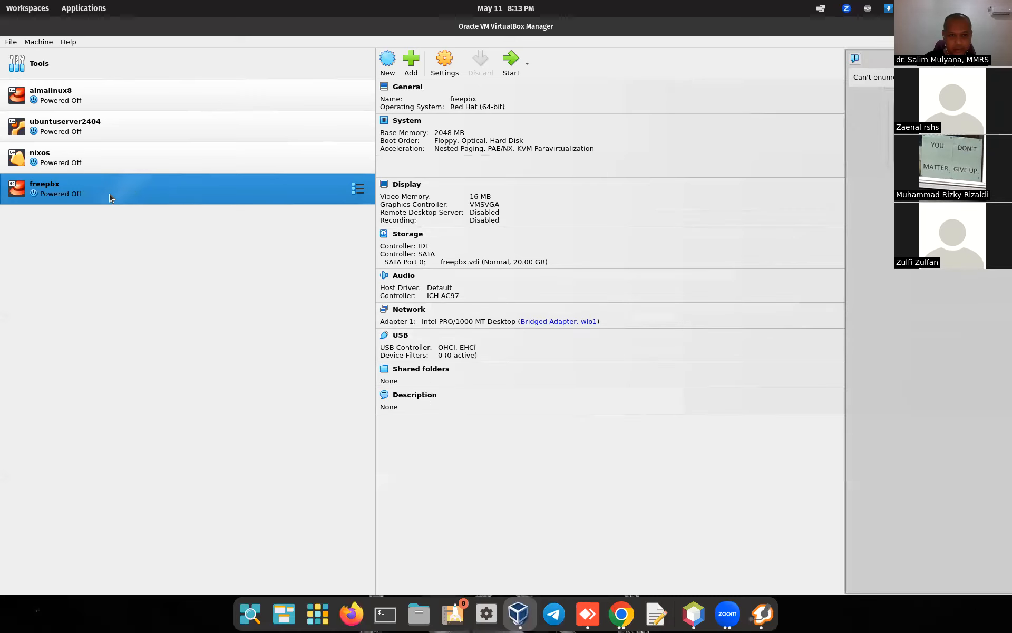
Step: Start the freepbx VM booting Sangoma Linux 7, then return to the browser
left_click(512, 61)
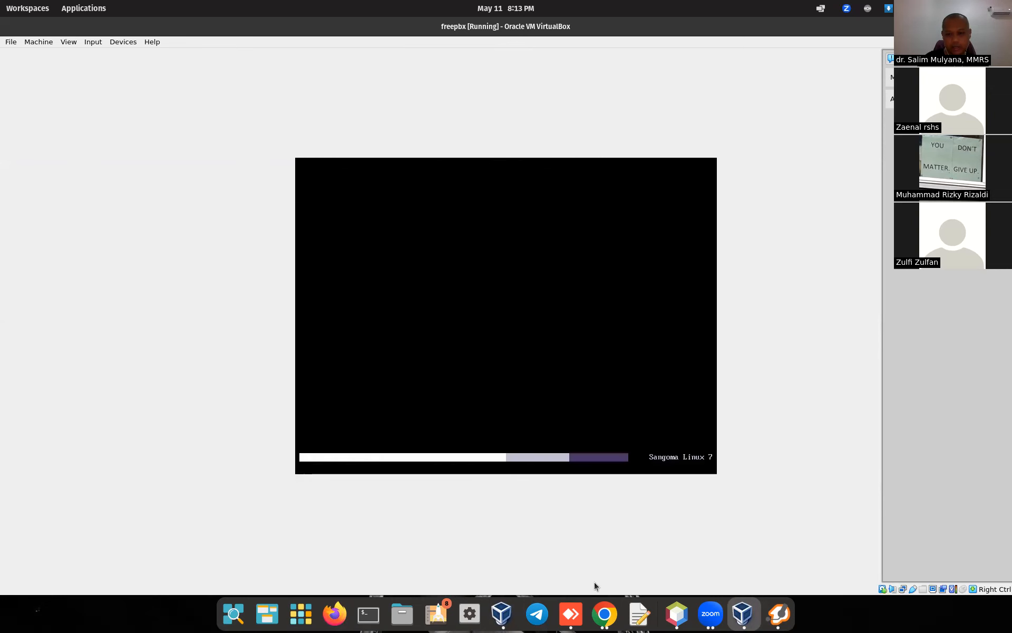
left_click(604, 613)
Step: Go to tokopedia.com and search for sangoma
left_click(431, 50)
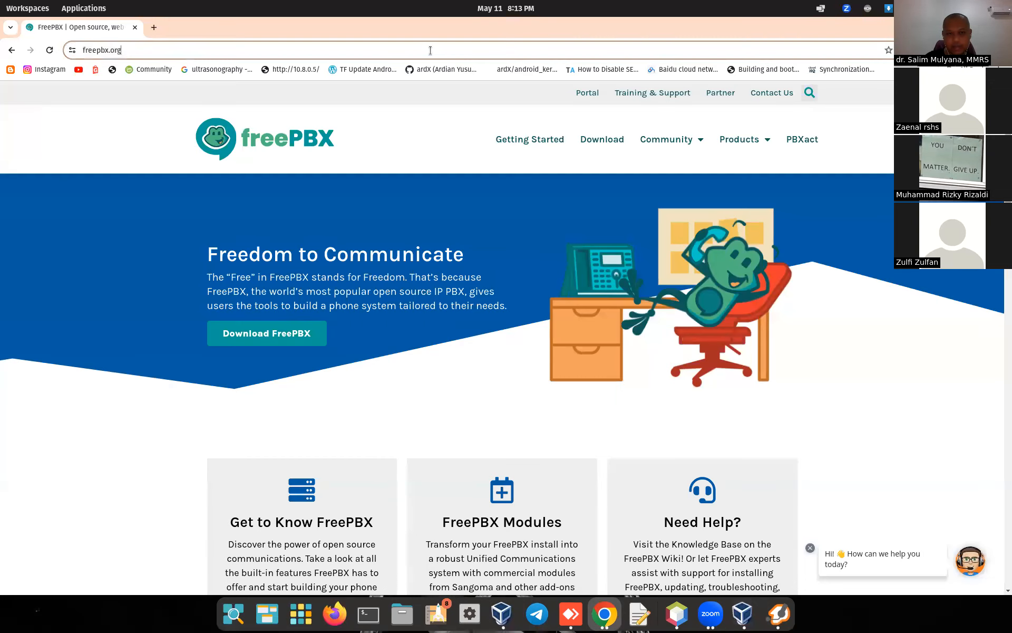
type("tok")
key("Return")
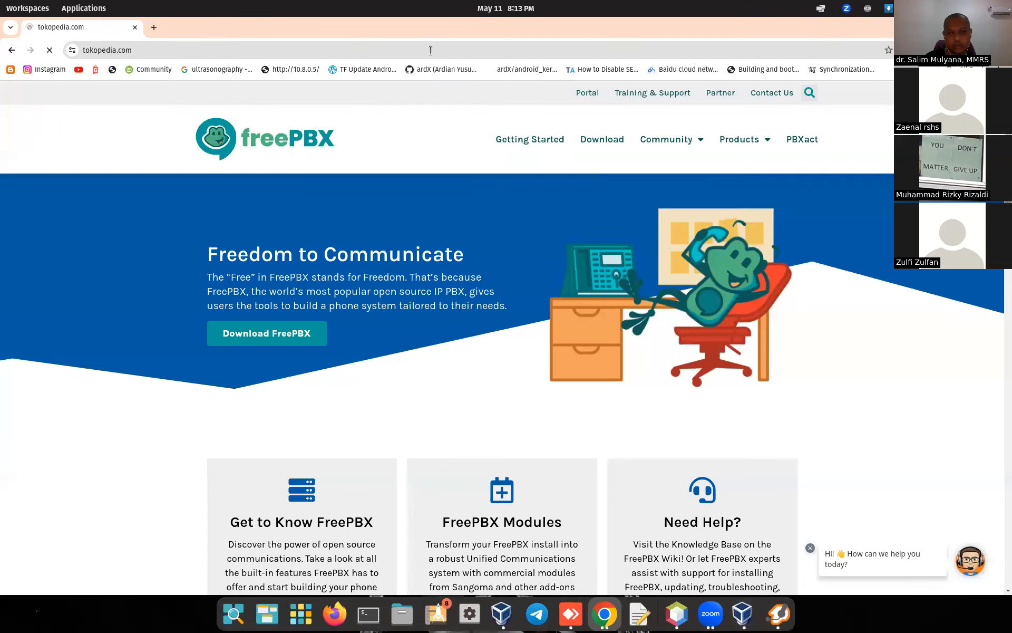
left_click(305, 109)
type("sangoma")
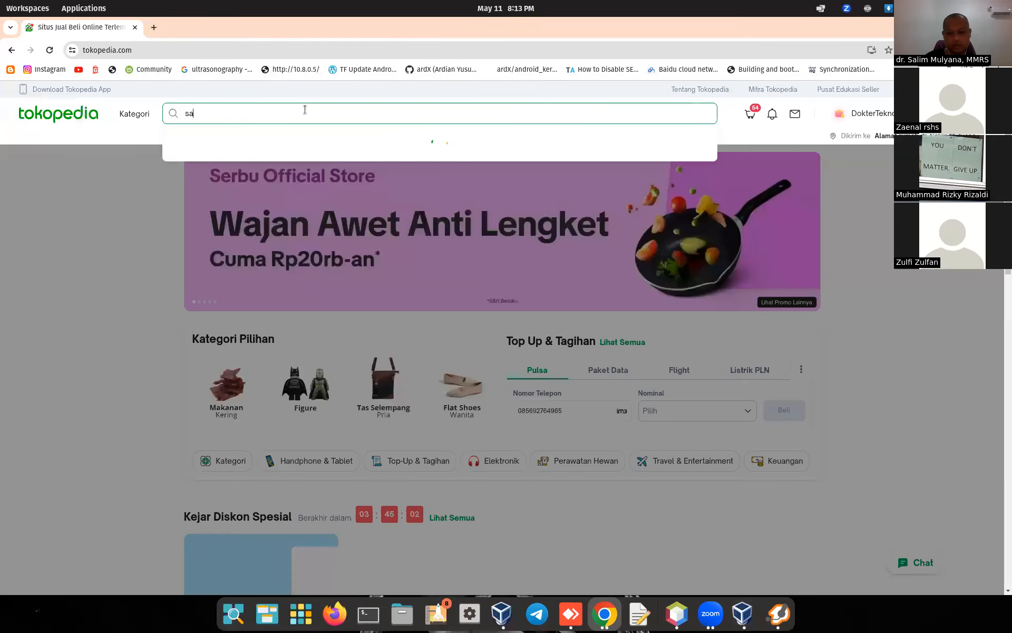
key("Return")
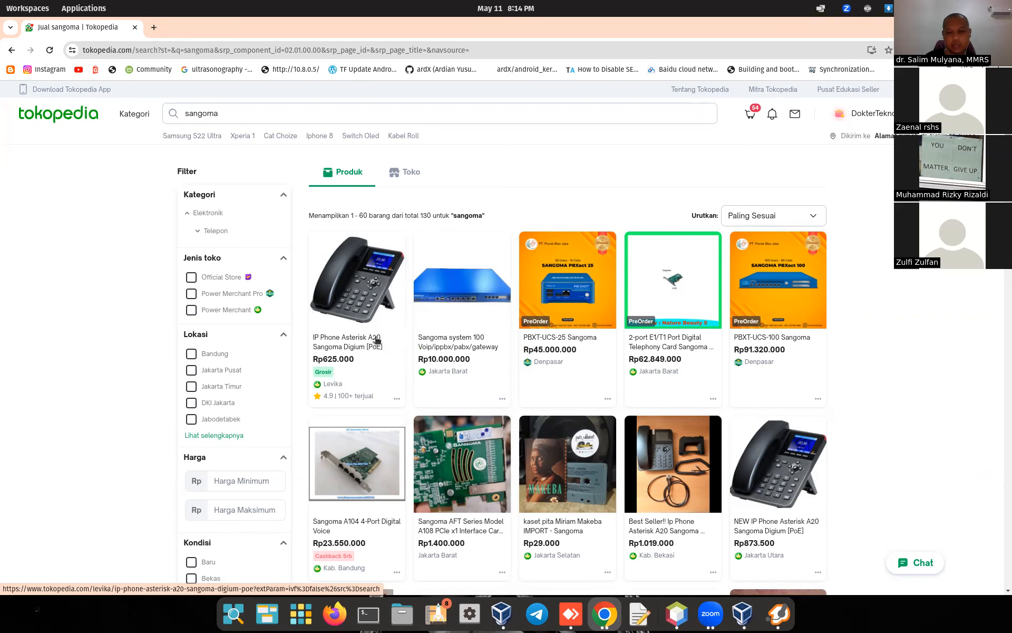
Step: View the IP Phone Asterisk A20 listing's photos in a new tab, close it, and open Zoiper5
right_click(348, 270)
left_click(364, 278)
left_click(200, 32)
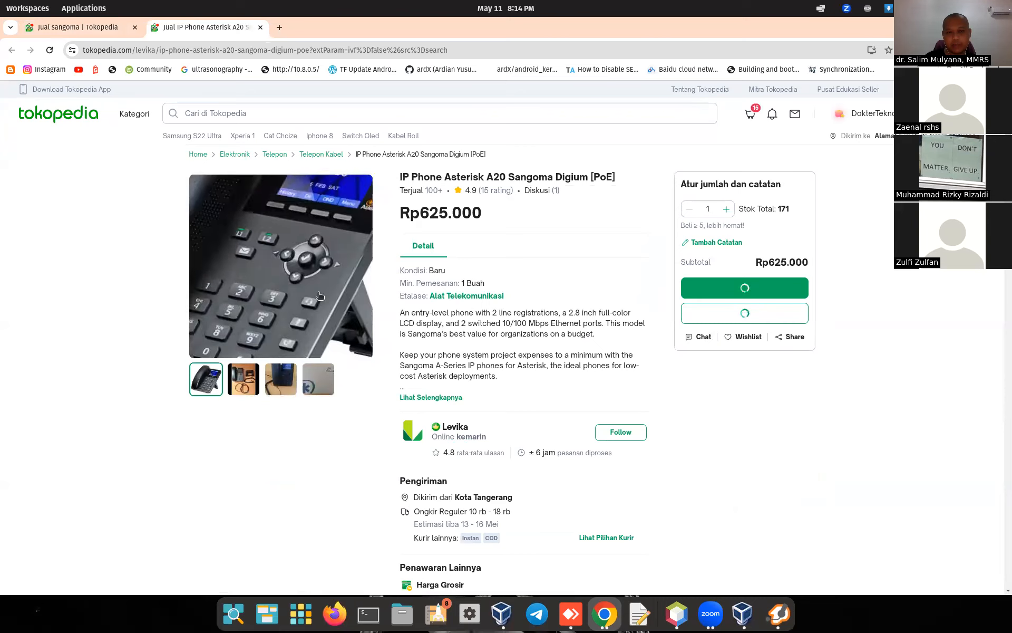
left_click(253, 379)
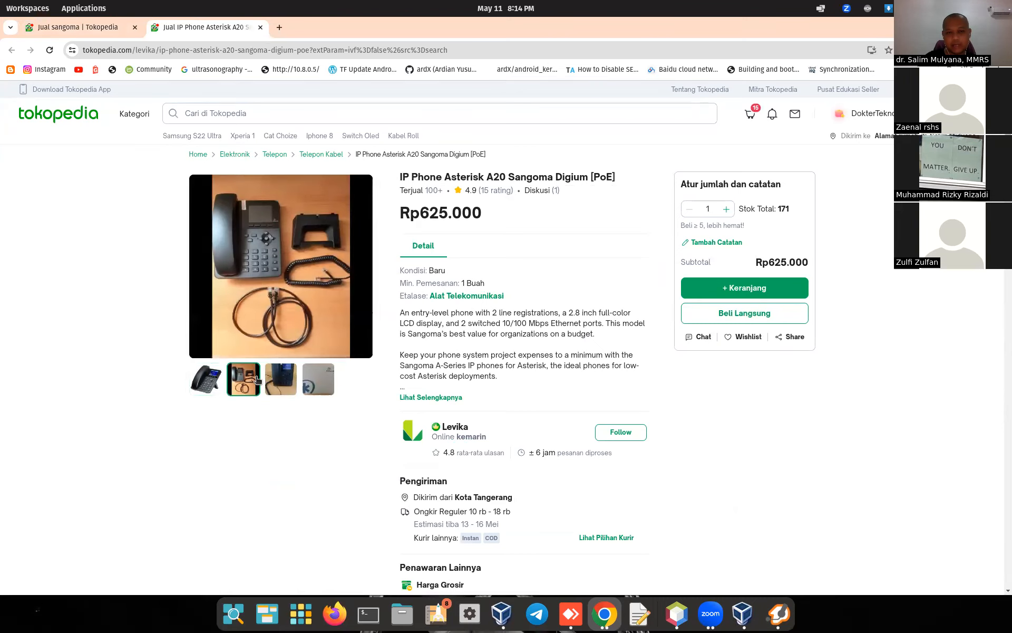
left_click(281, 380)
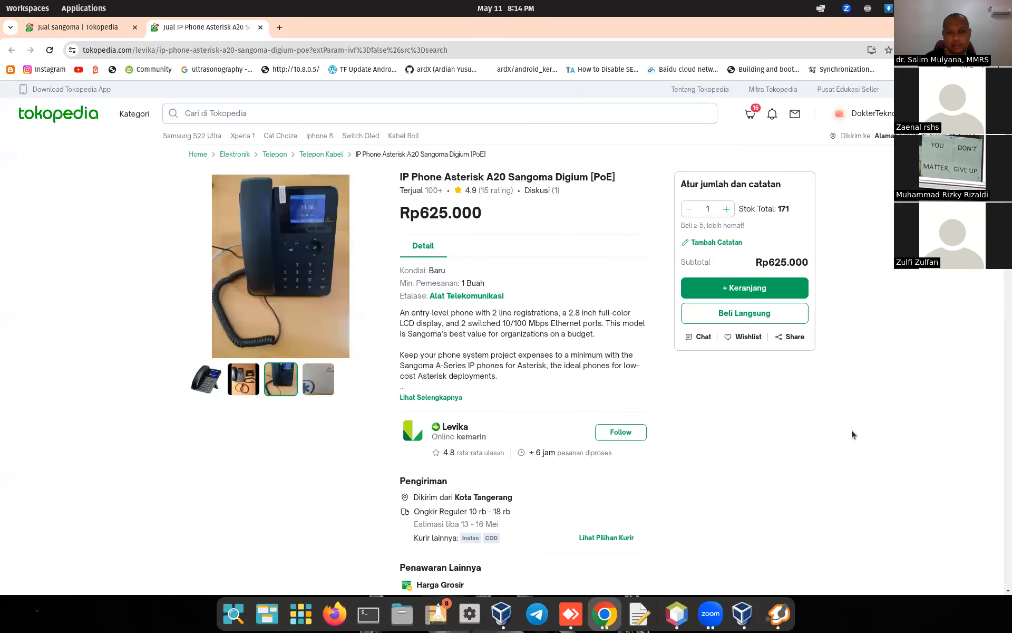
left_click(260, 27)
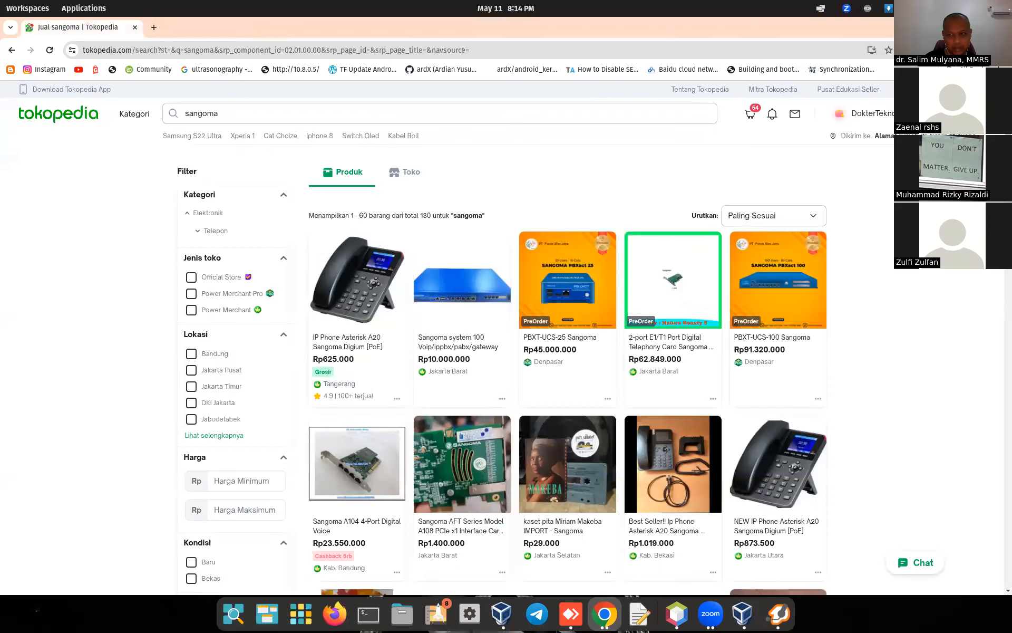
left_click(780, 613)
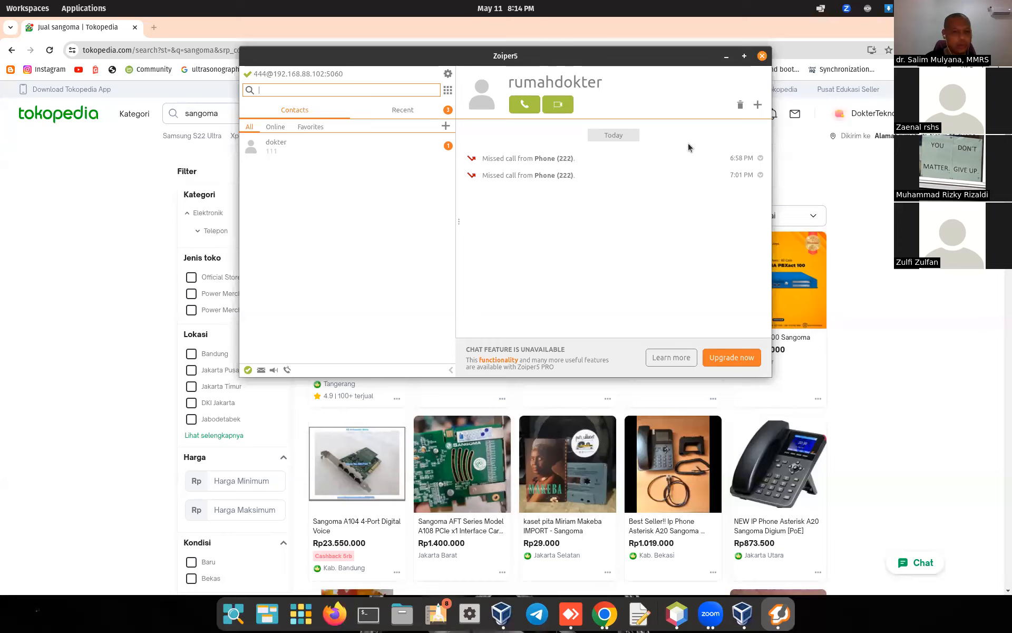
Step: Close Zoiper5, search Google for zoiper in a new tab, and open the zoiper.com result
left_click(762, 56)
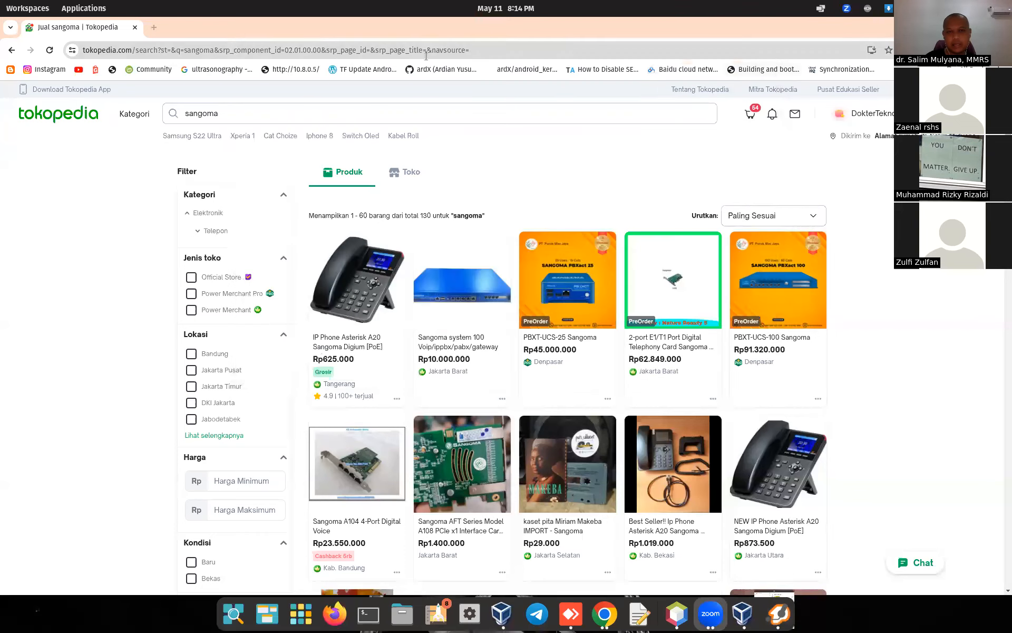
left_click(154, 27)
type("zo")
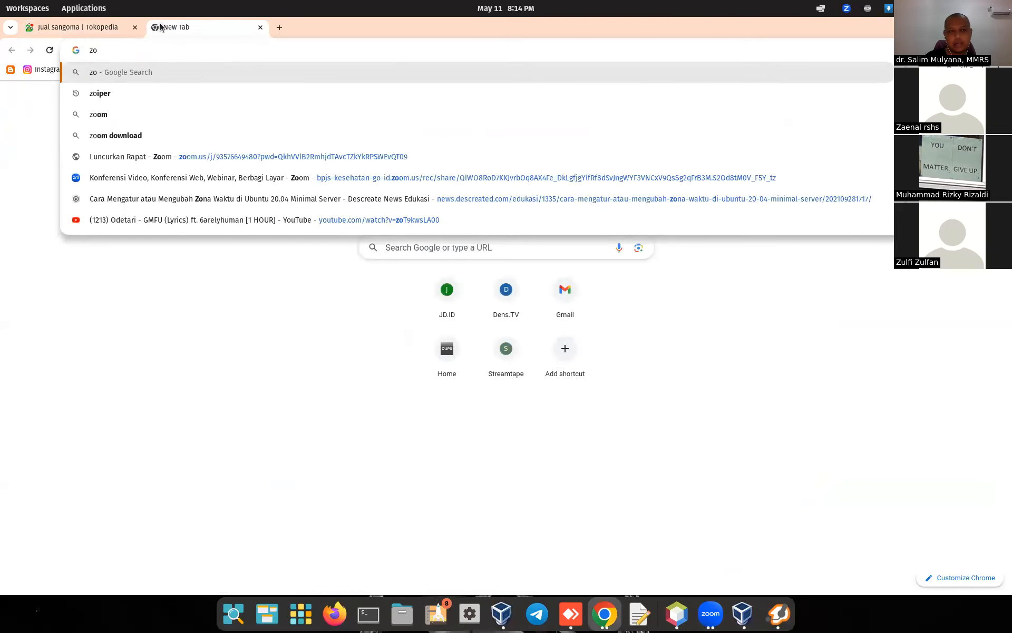
type("iper")
key("Return")
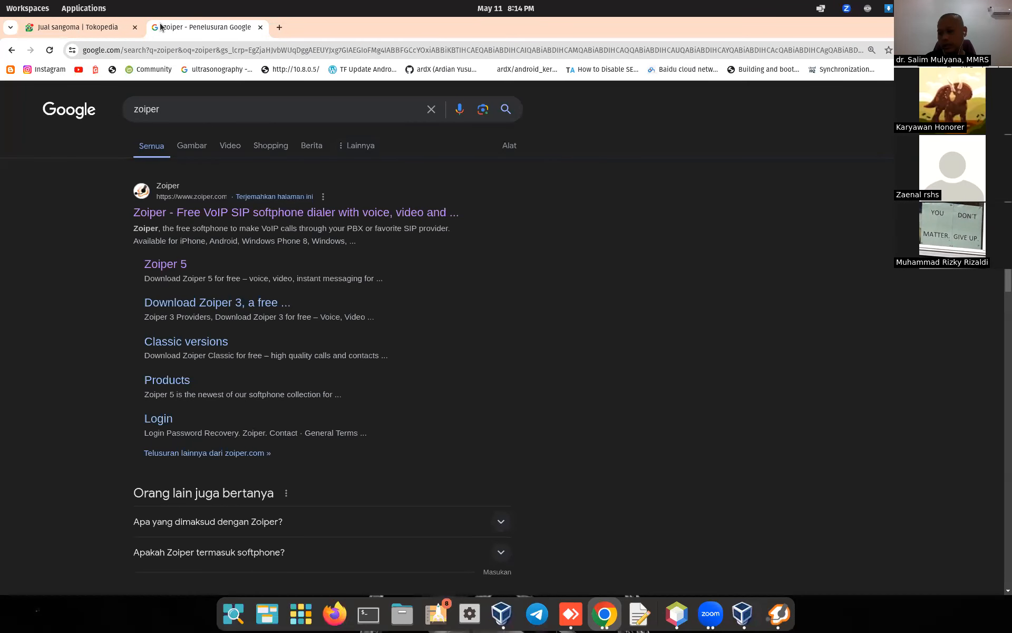
left_click(249, 212)
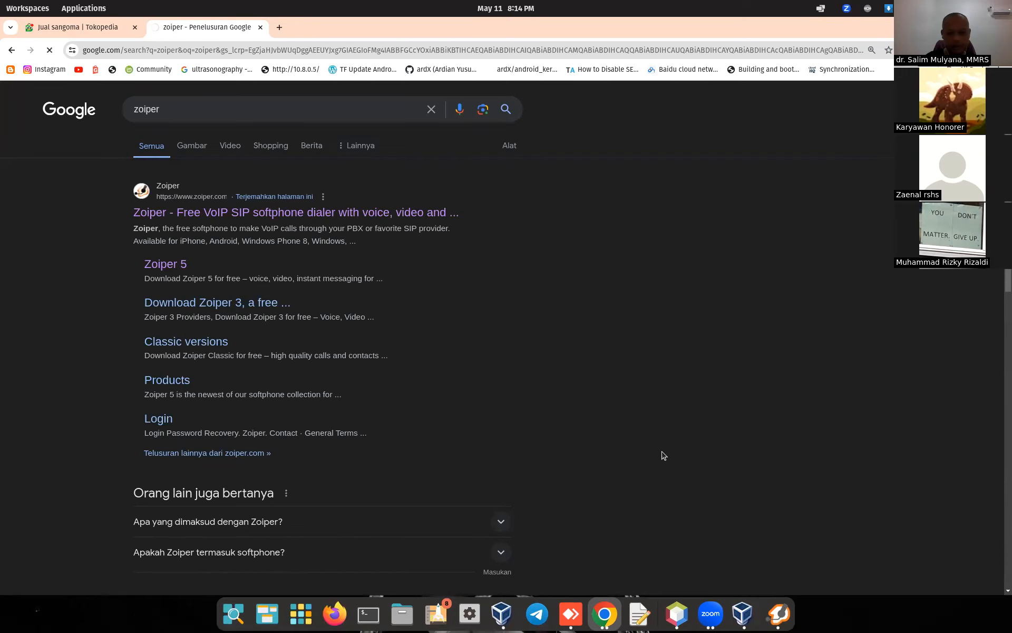
left_click(738, 614)
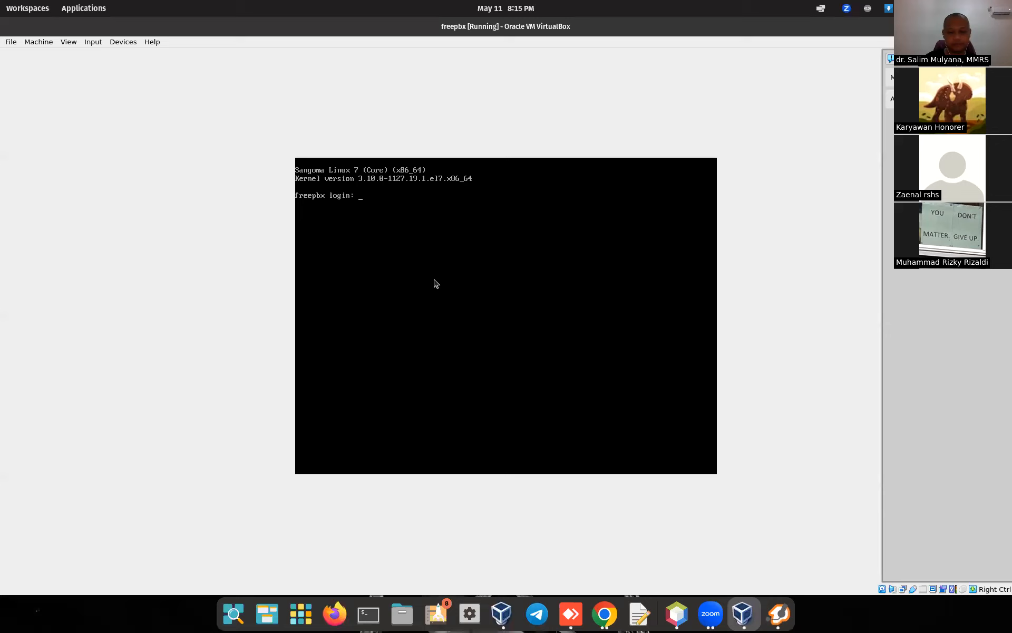
Step: Log in as root on the freepbx VM console, then return to Chrome's address bar
type("root")
key("Return")
key("Return")
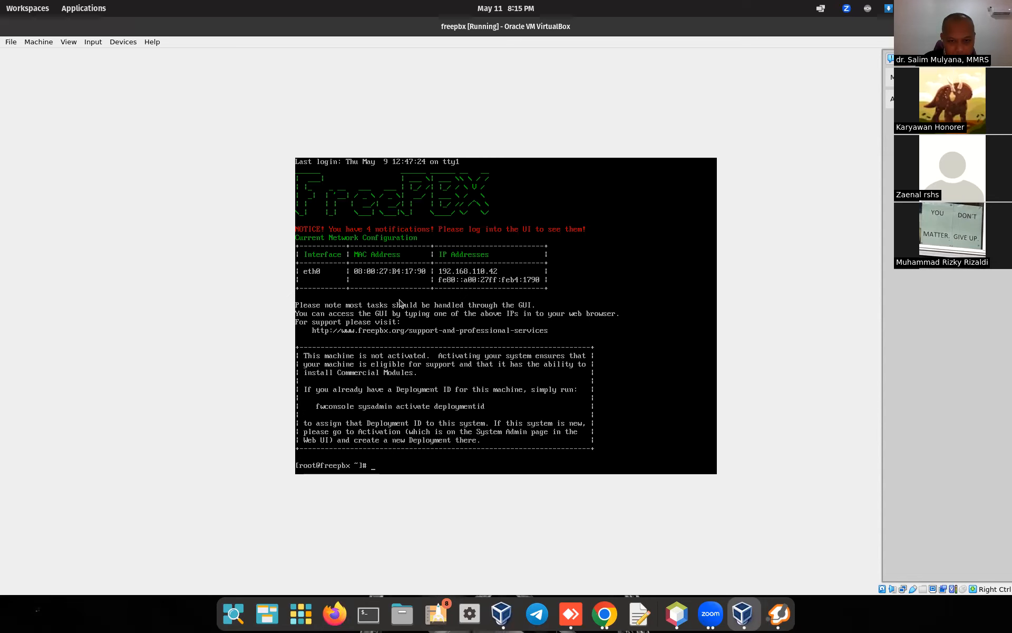
left_click(604, 613)
left_click(330, 51)
Step: Load the FreePBX Administration dashboard at 192.168.110.42
type("192")
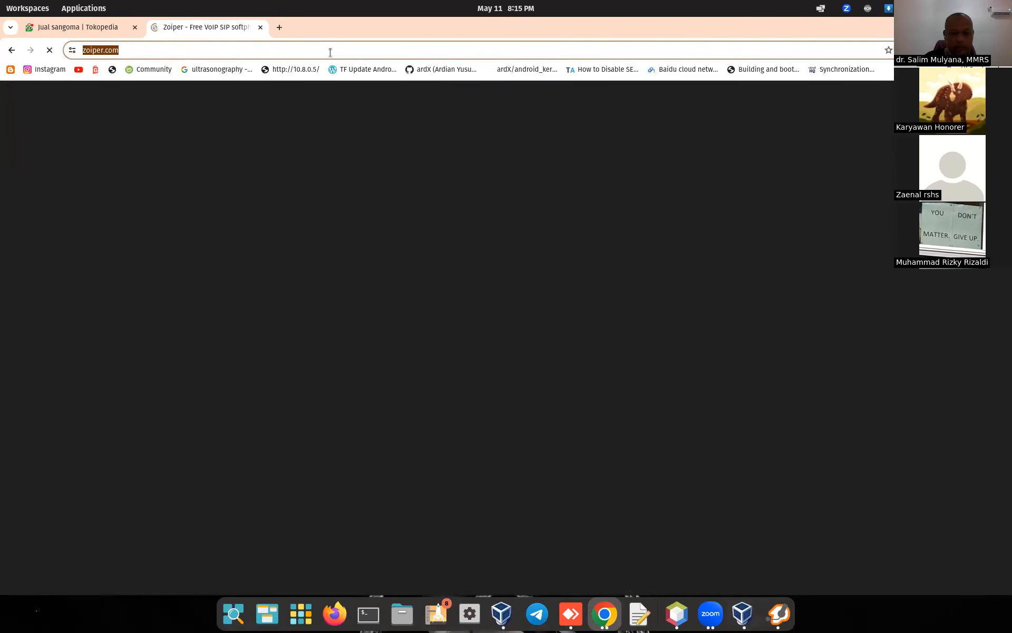
type(".168.88.")
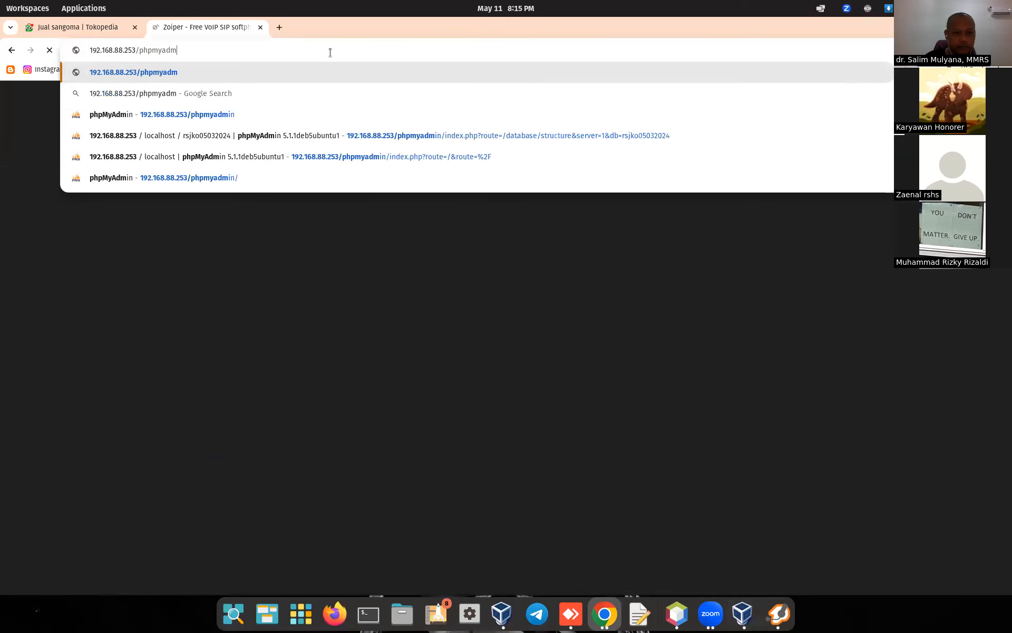
key("BackSpace")
key("BackSpace")
key("BackSpace")
type("110")
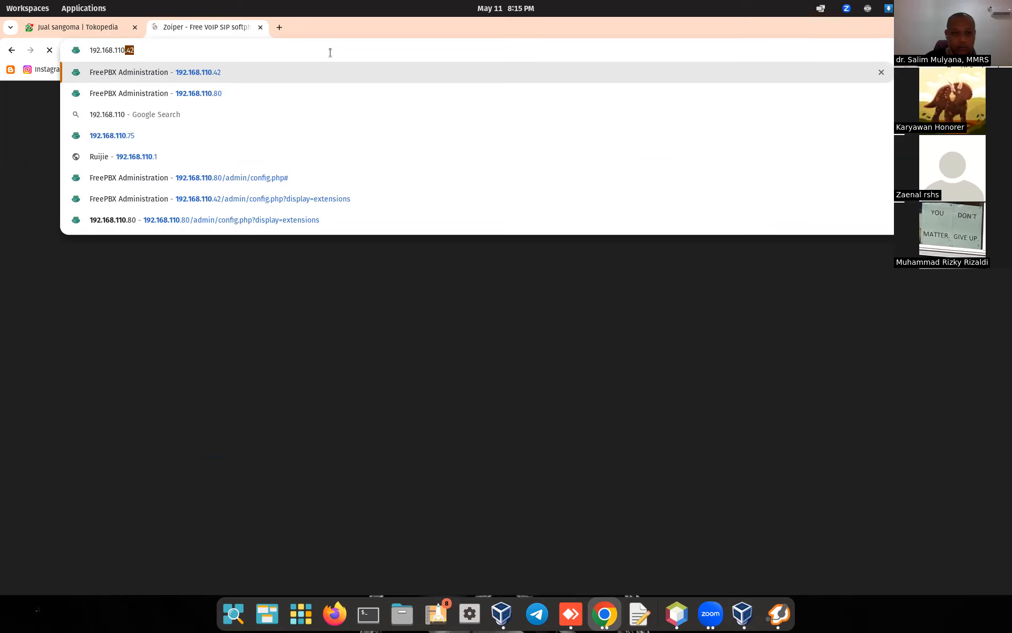
key("Return")
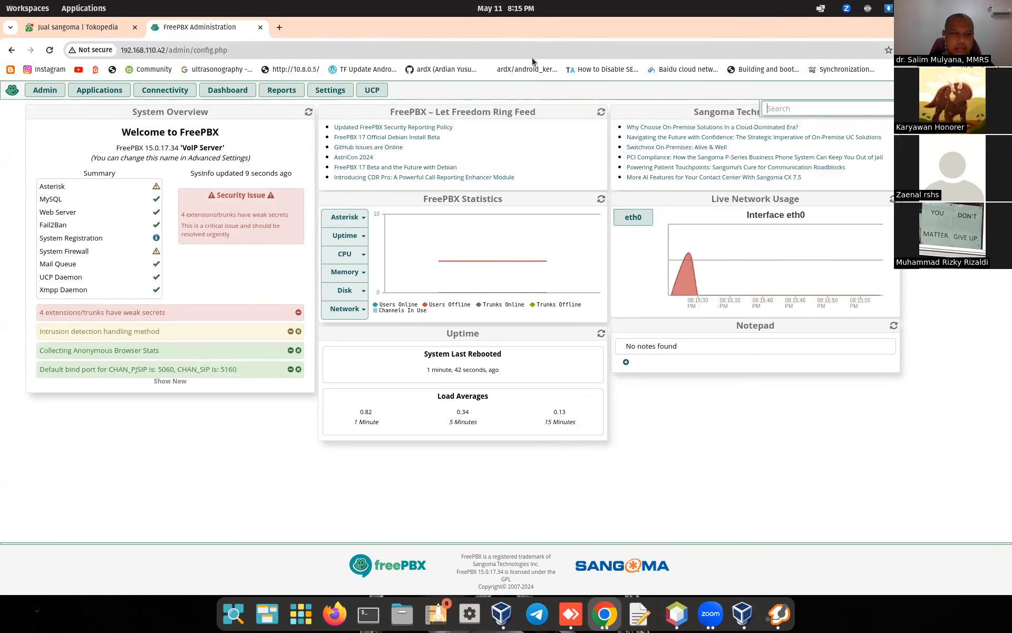
Step: Open Applications > Extensions to list extensions 111, 222, 333 and 444
key("Escape")
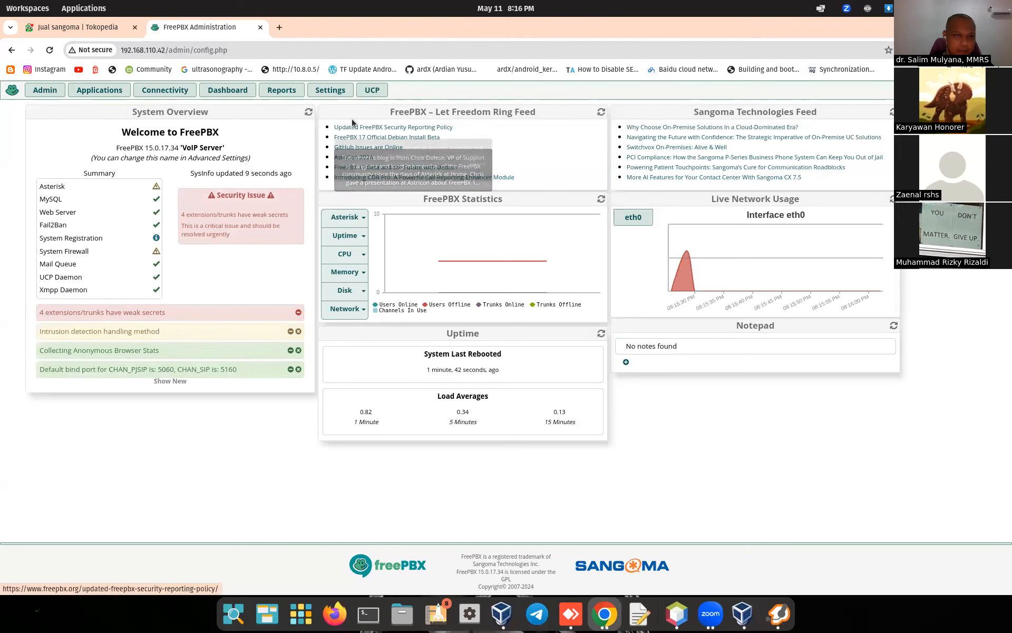
left_click(97, 93)
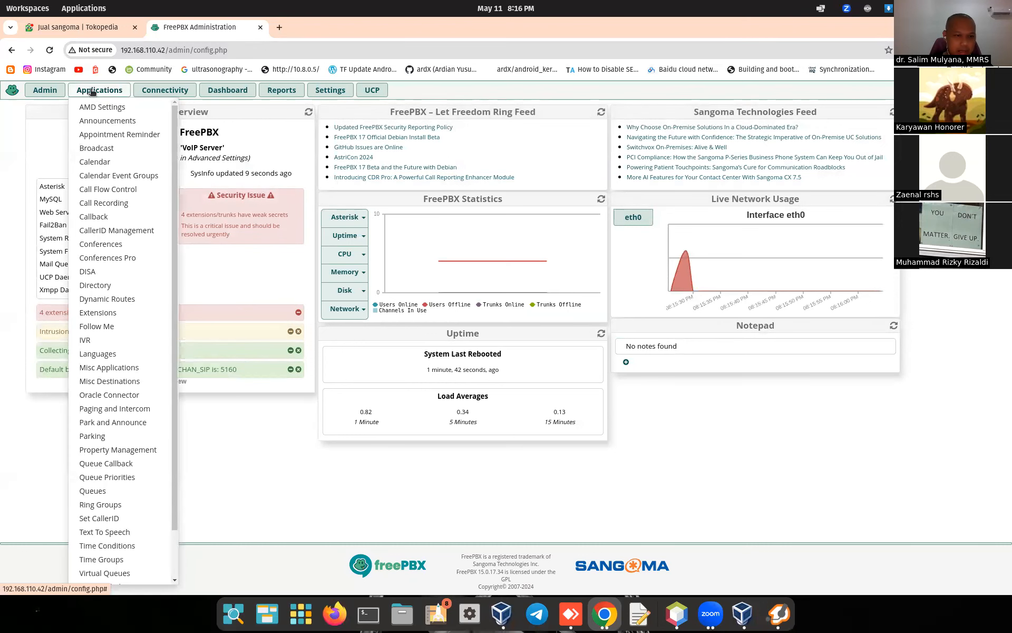
left_click(95, 314)
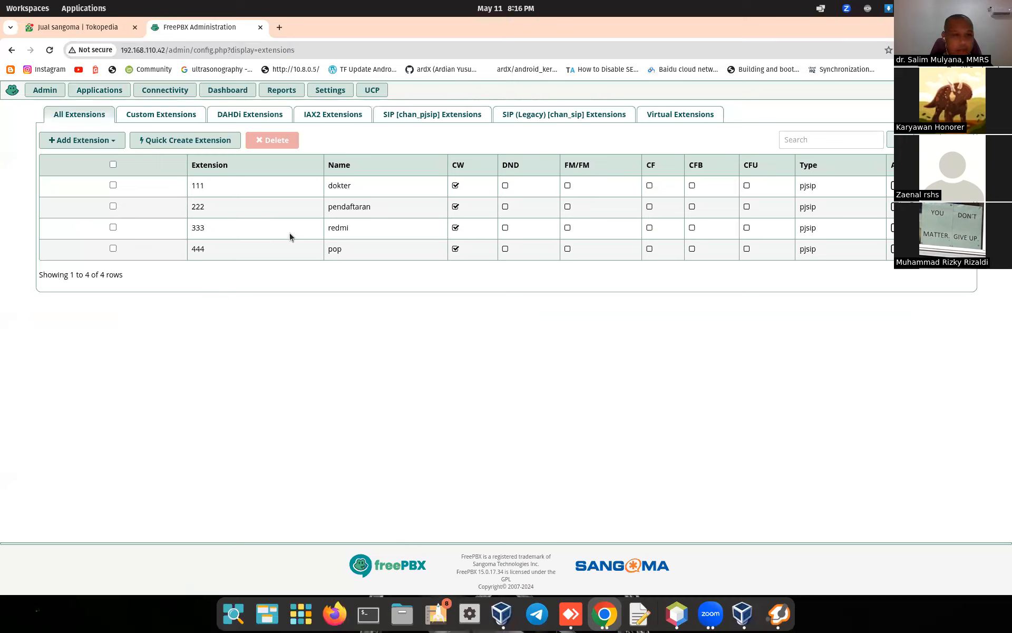
Step: Start a new PJSIP extension numbered 555 with display name dokterx
left_click(97, 146)
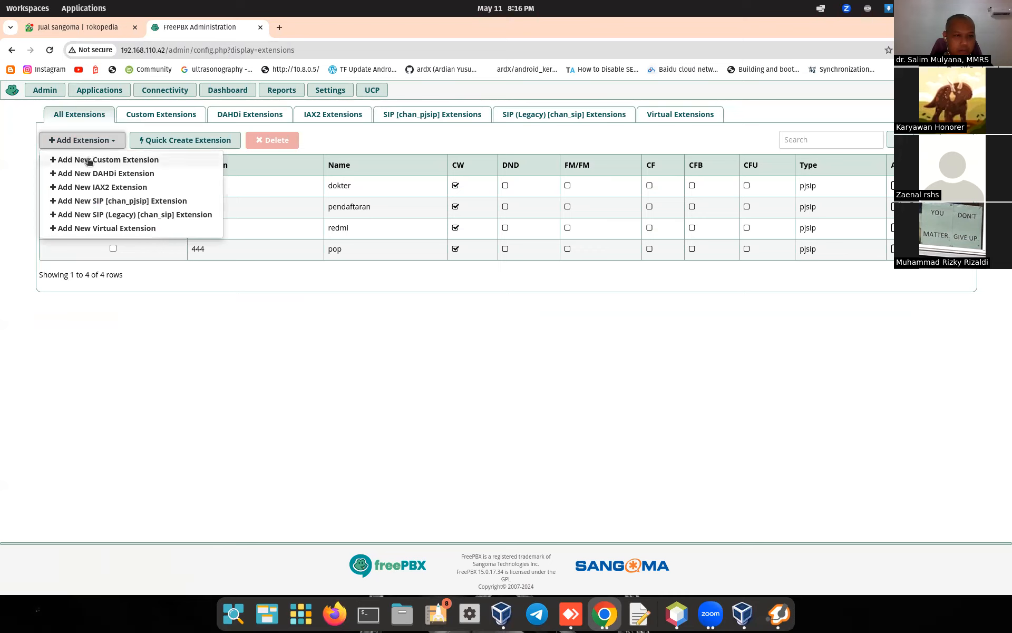
left_click(147, 201)
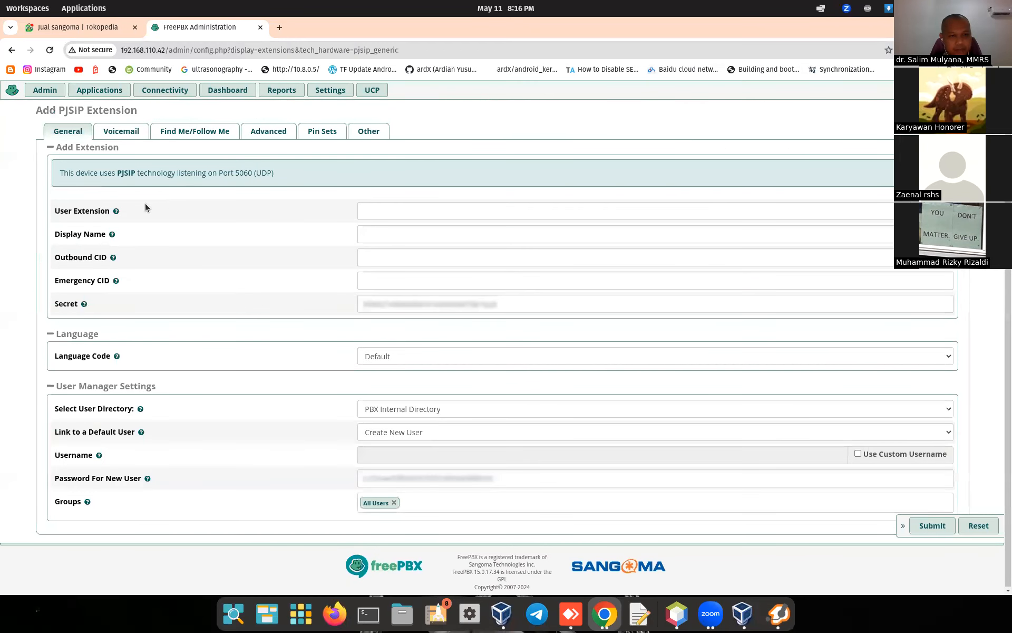
left_click(397, 213)
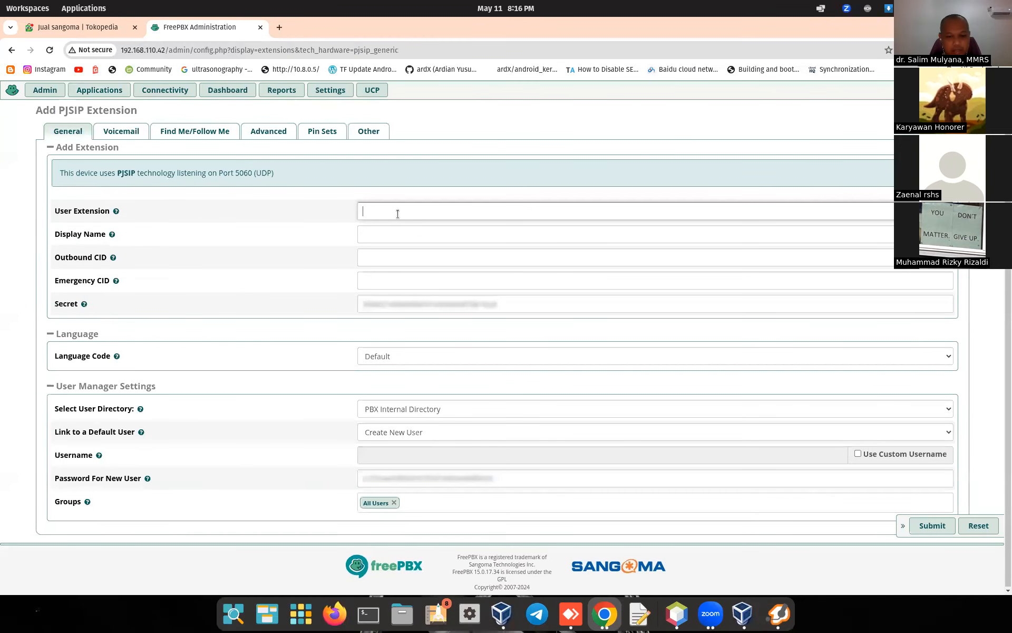
type("555")
left_click(390, 234)
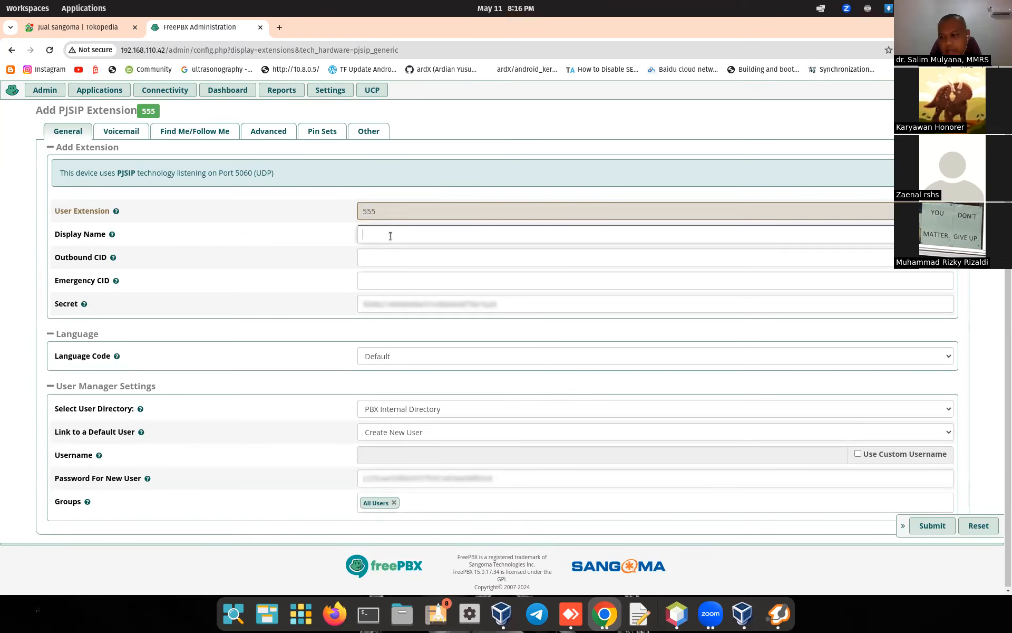
type("dokterx")
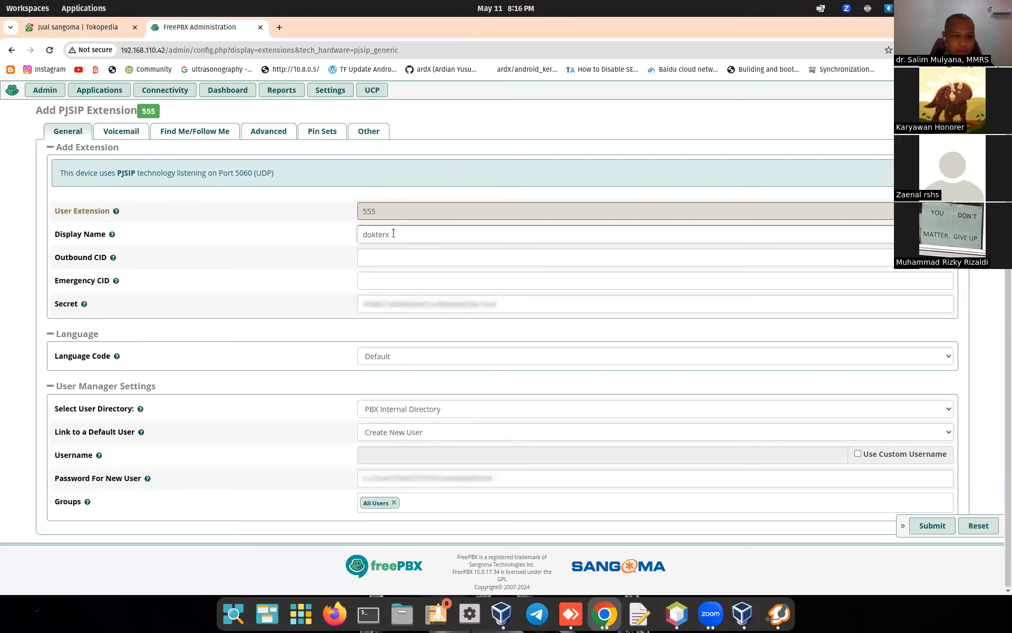
Step: Set the secret to 555, link no default user, and submit the extension
left_click(389, 304)
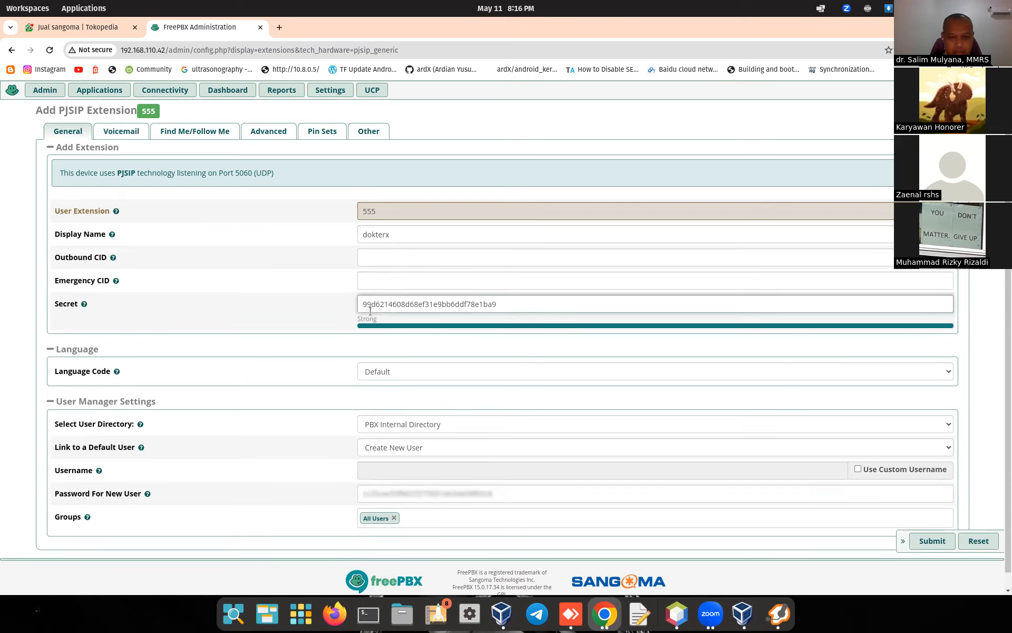
left_click(380, 213)
left_click(506, 305)
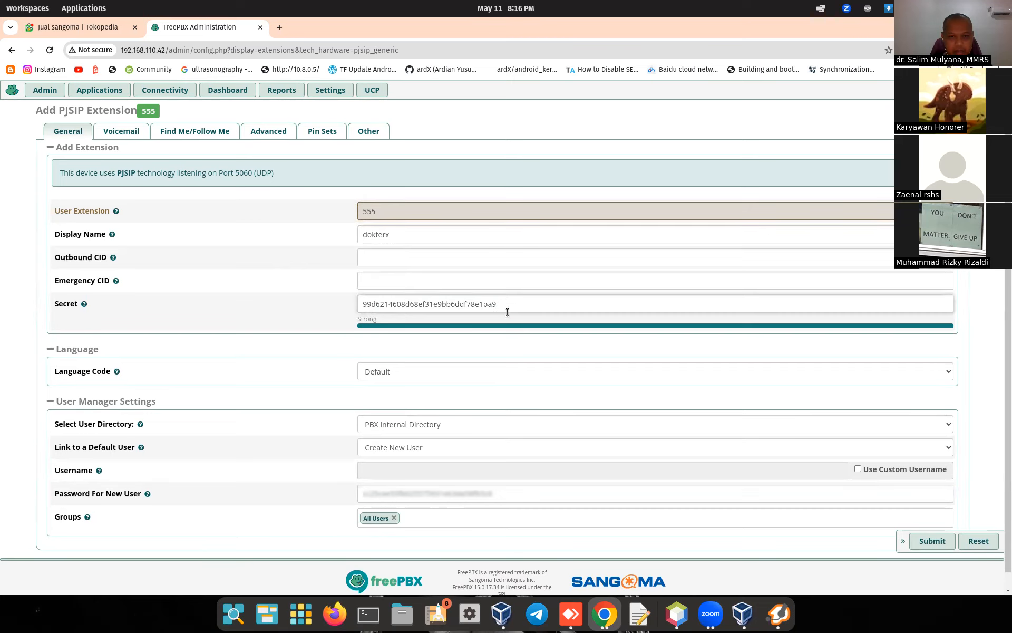
left_click_drag(511, 308, 350, 285)
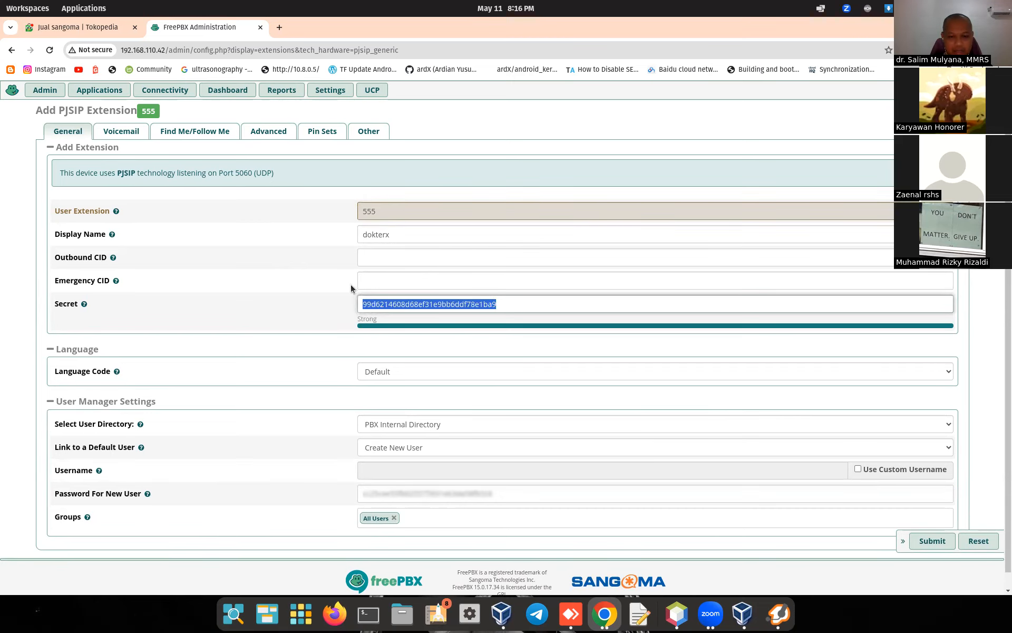
type("555")
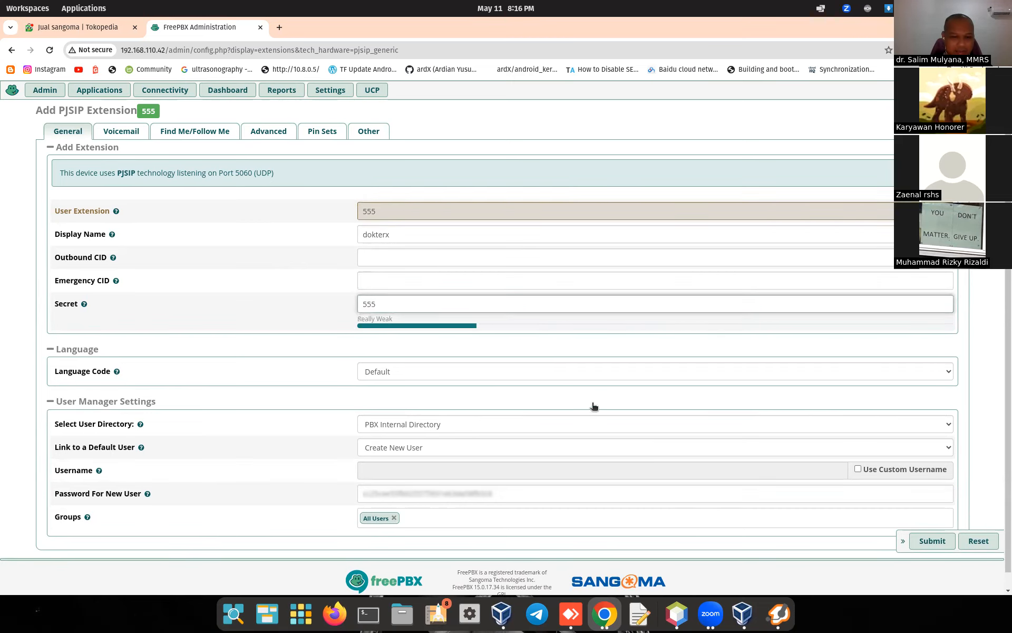
left_click(456, 447)
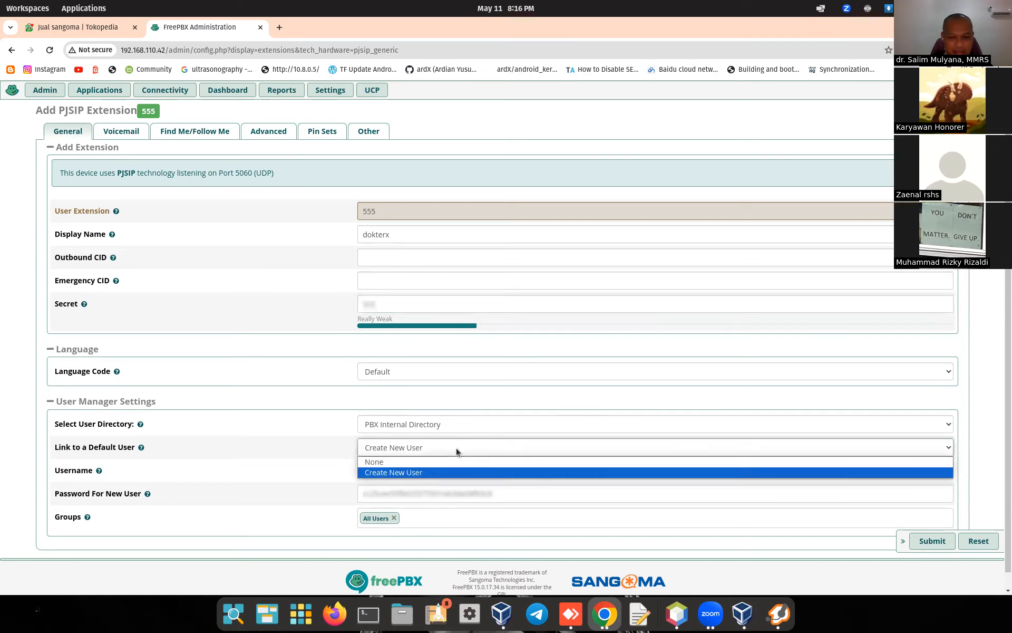
left_click(442, 462)
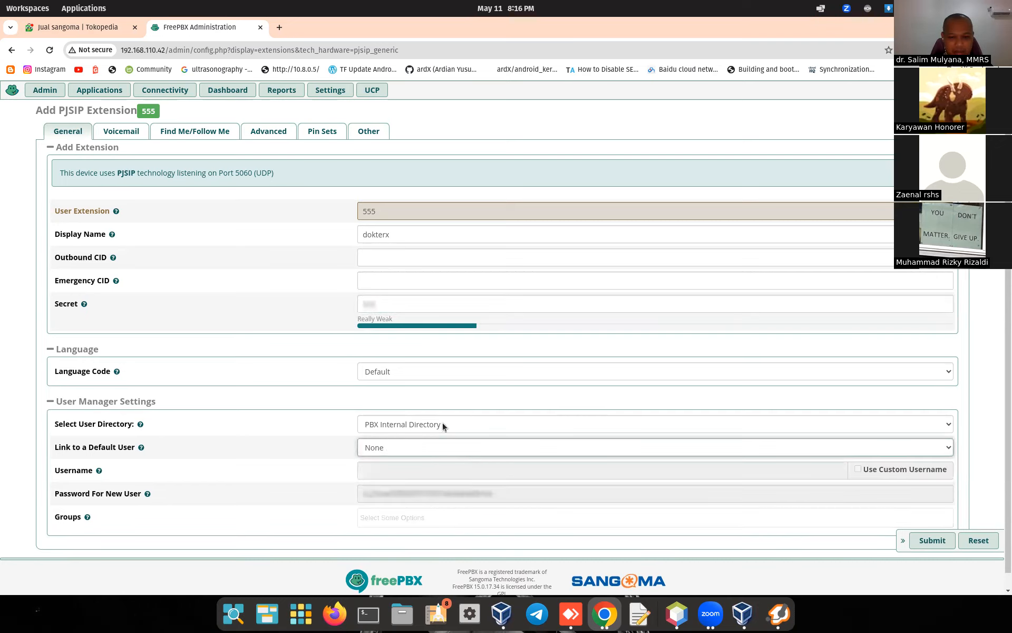
left_click(926, 546)
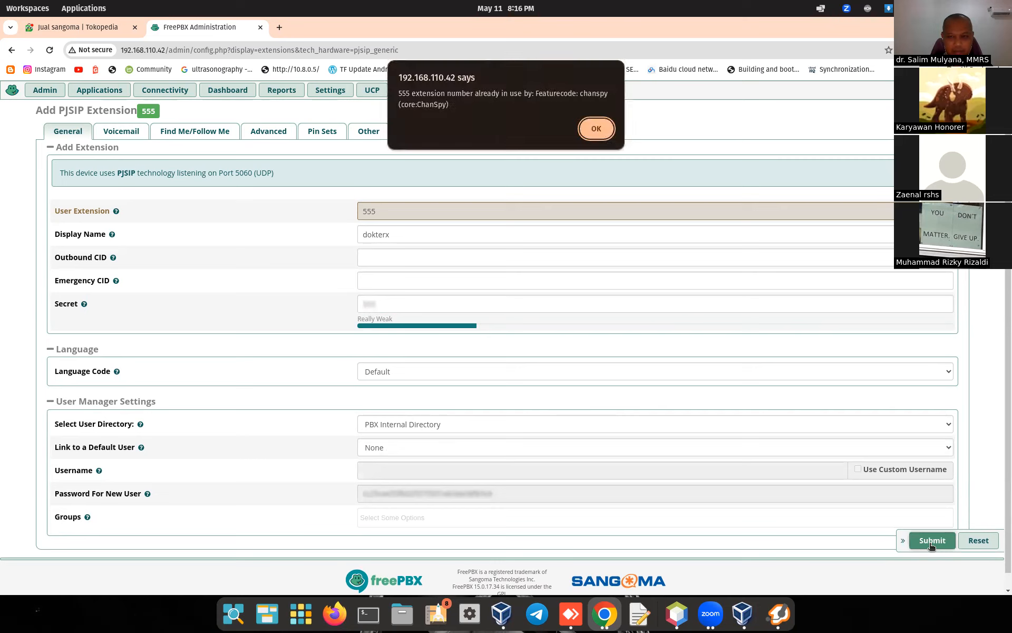
left_click(595, 130)
double_click(391, 211)
type("666")
double_click(420, 304)
type("666")
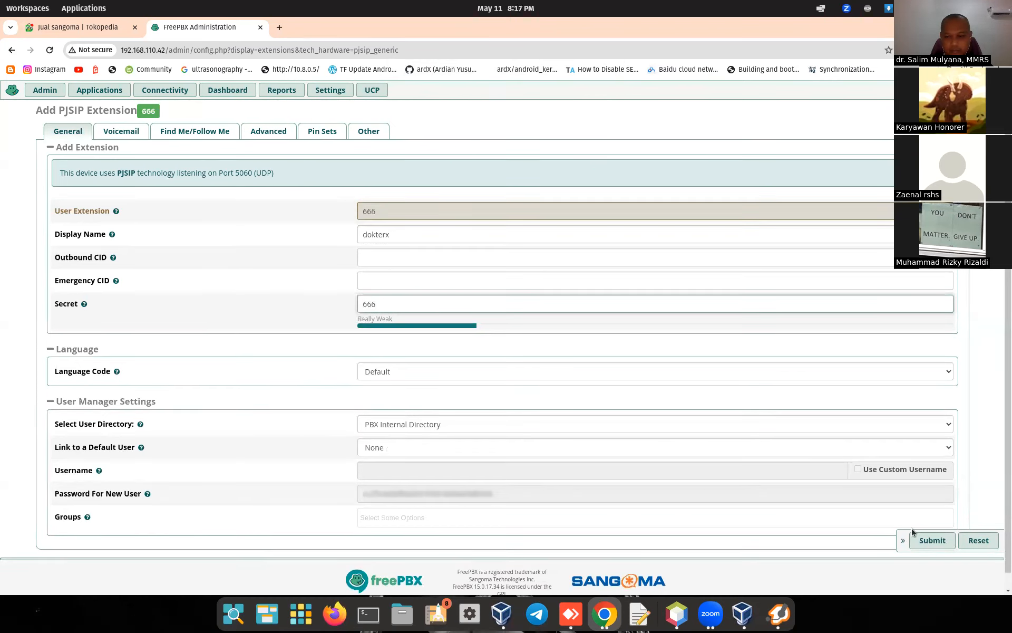
left_click(918, 541)
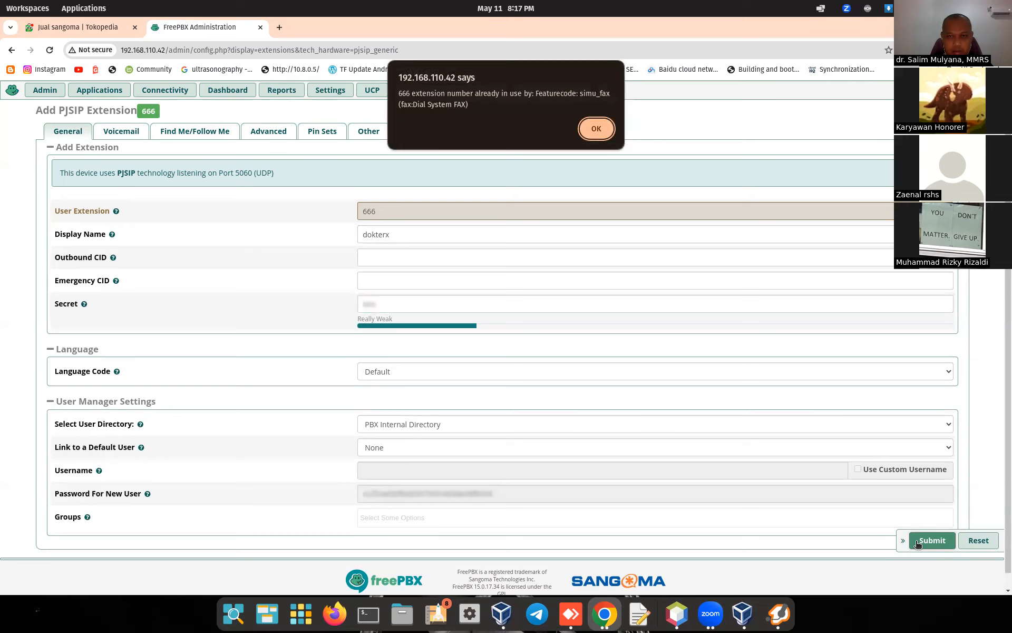
Step: After 666 is rejected, change the number to 112 and save the extension
left_click(596, 128)
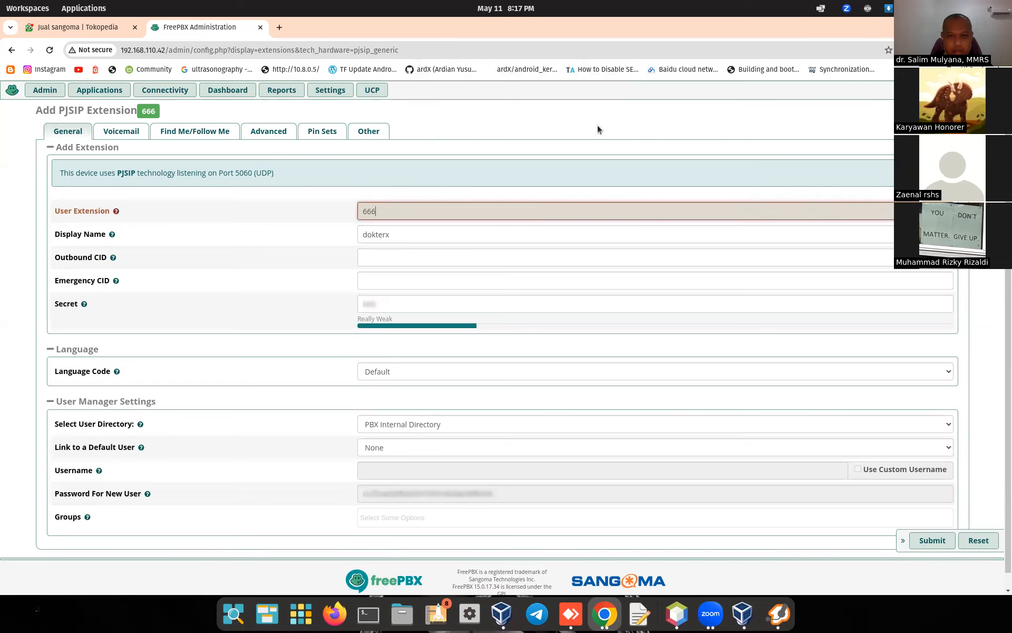
double_click(384, 211)
type("112")
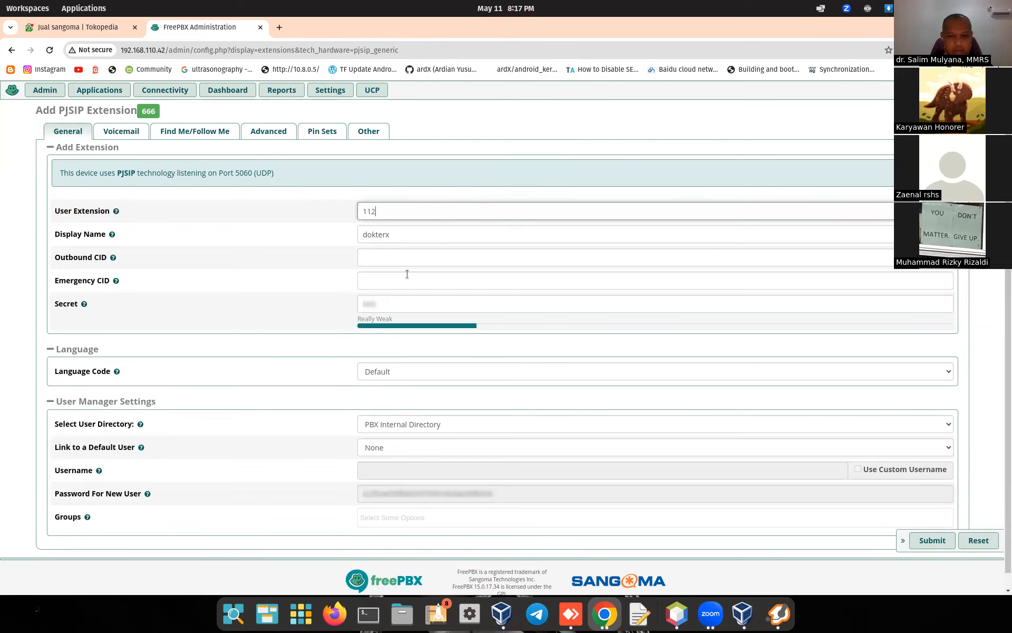
double_click(427, 310)
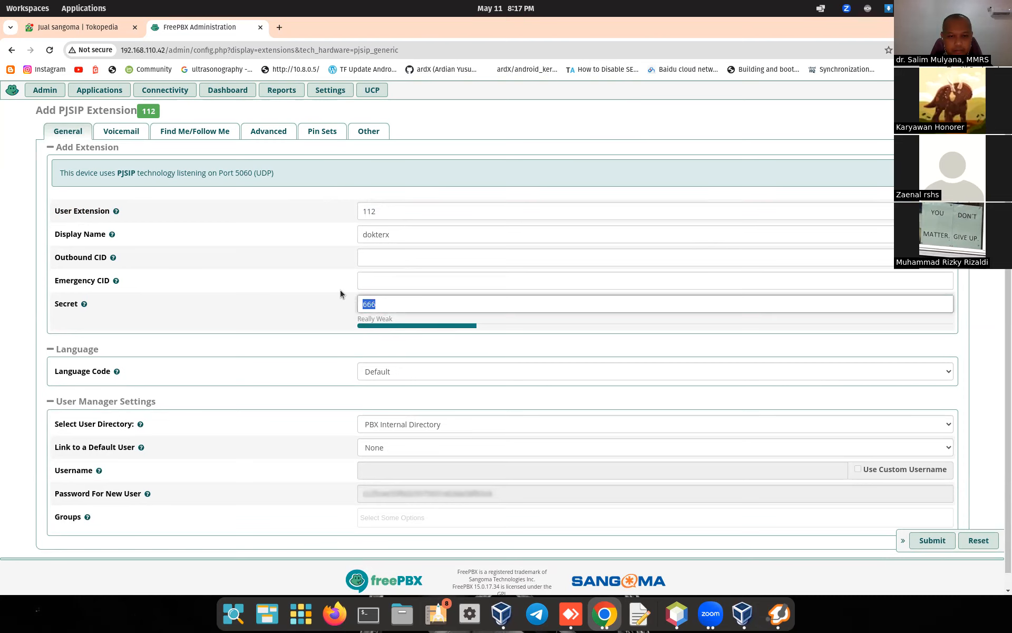
left_click(933, 540)
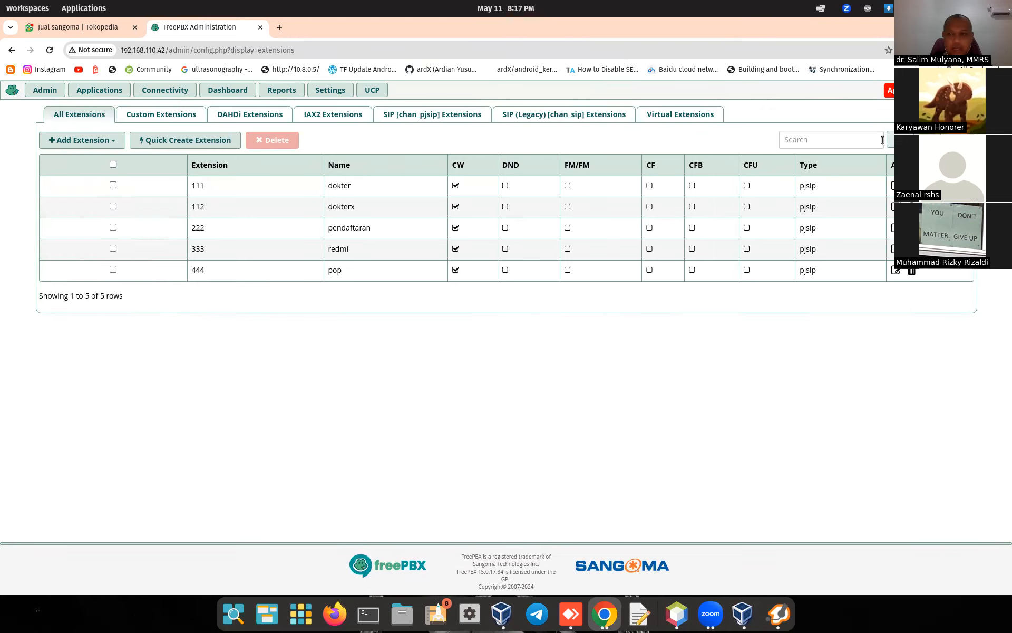
Step: Apply the pending FreePBX configuration so extension 112 dokterx goes live
left_click(911, 90)
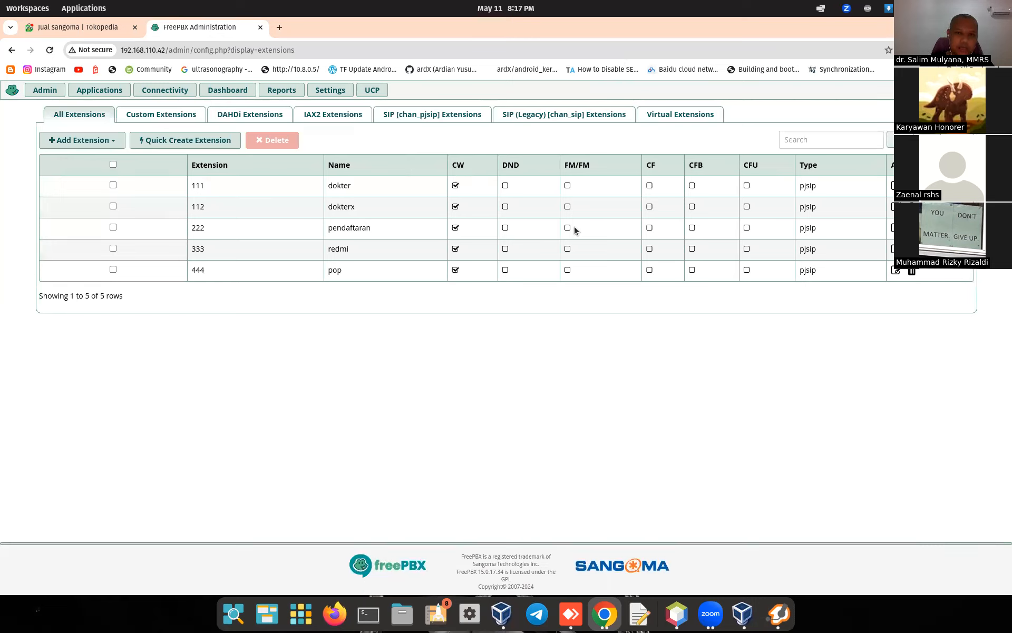
Step: Shut down the FreePBX virtual machine and return to the FreePBX extensions list in Chrome
left_click(753, 618)
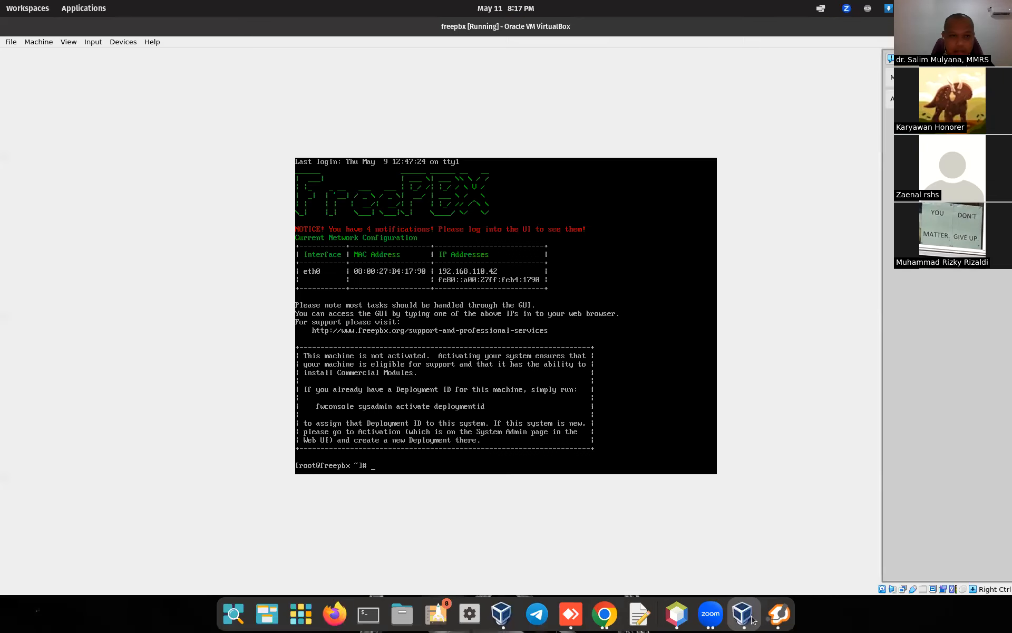
left_click(38, 42)
left_click(32, 149)
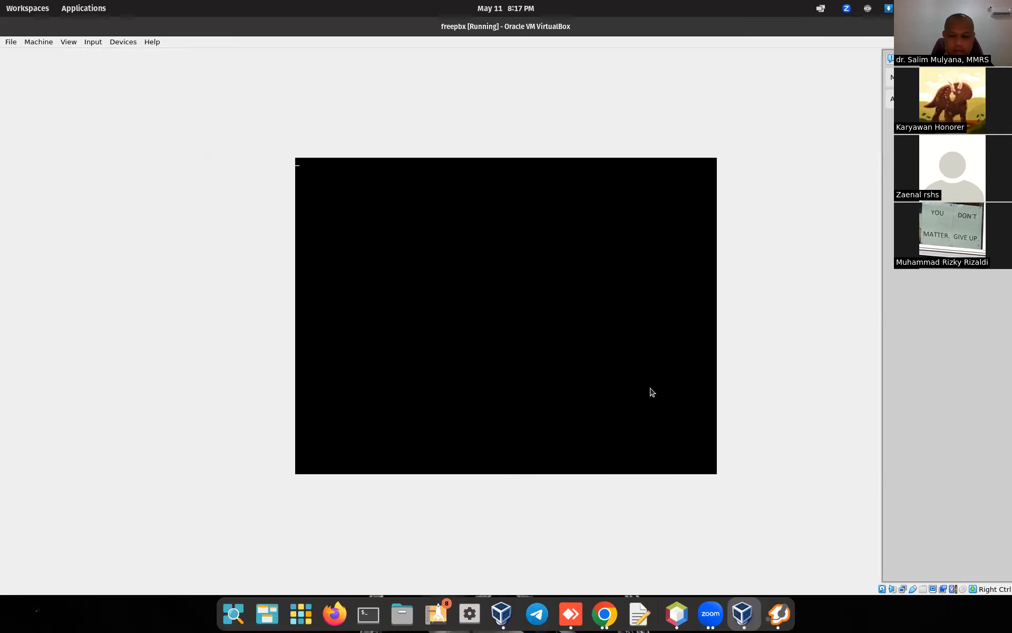
left_click(604, 613)
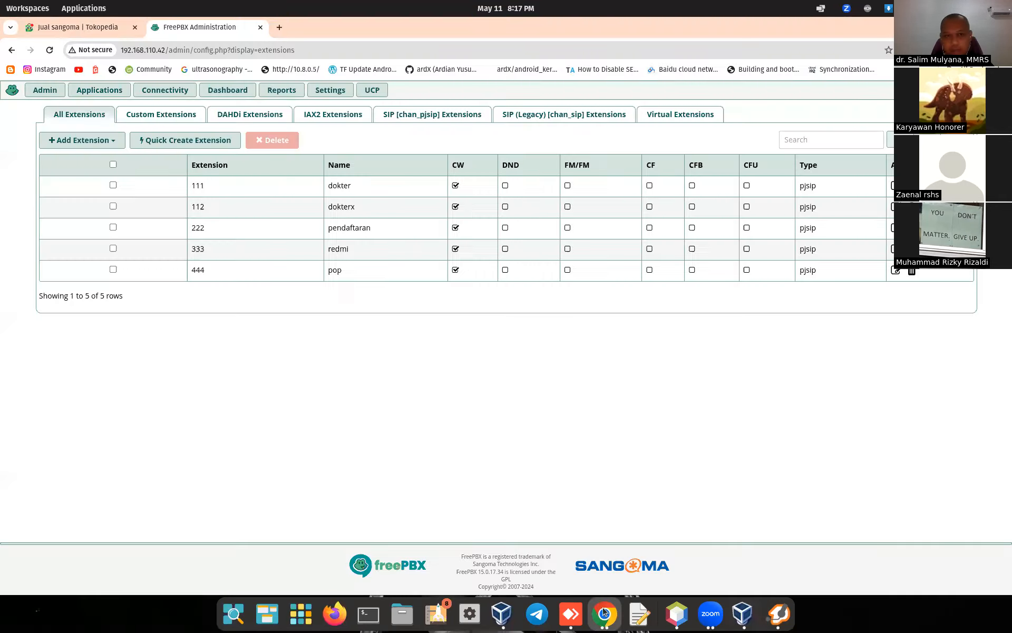
Step: In a new tab, search Google for 'mini pc' and show the Gambar (Images) results
left_click(280, 27)
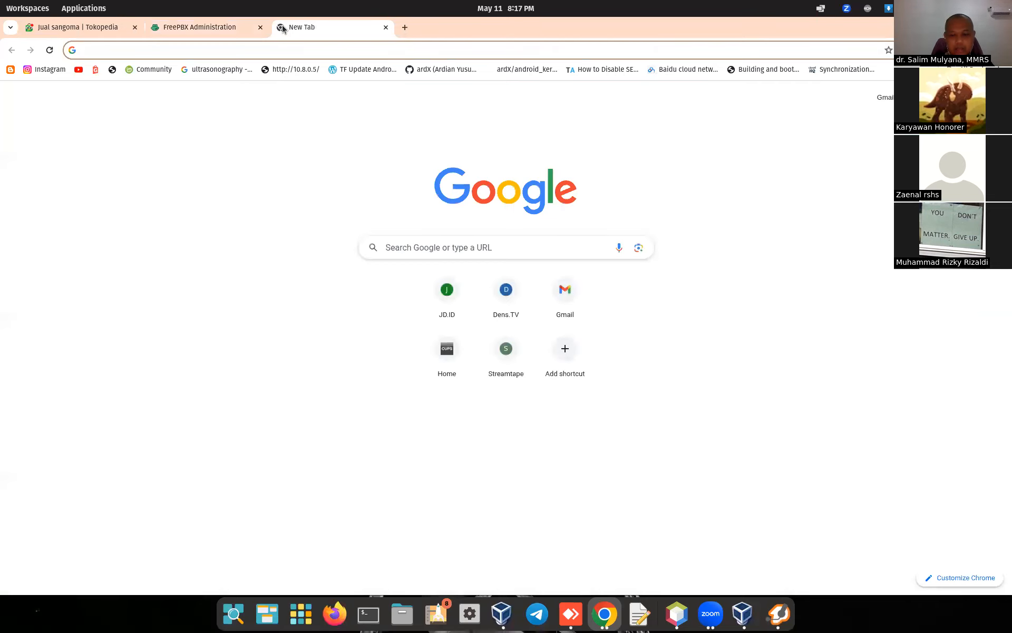
type("mini")
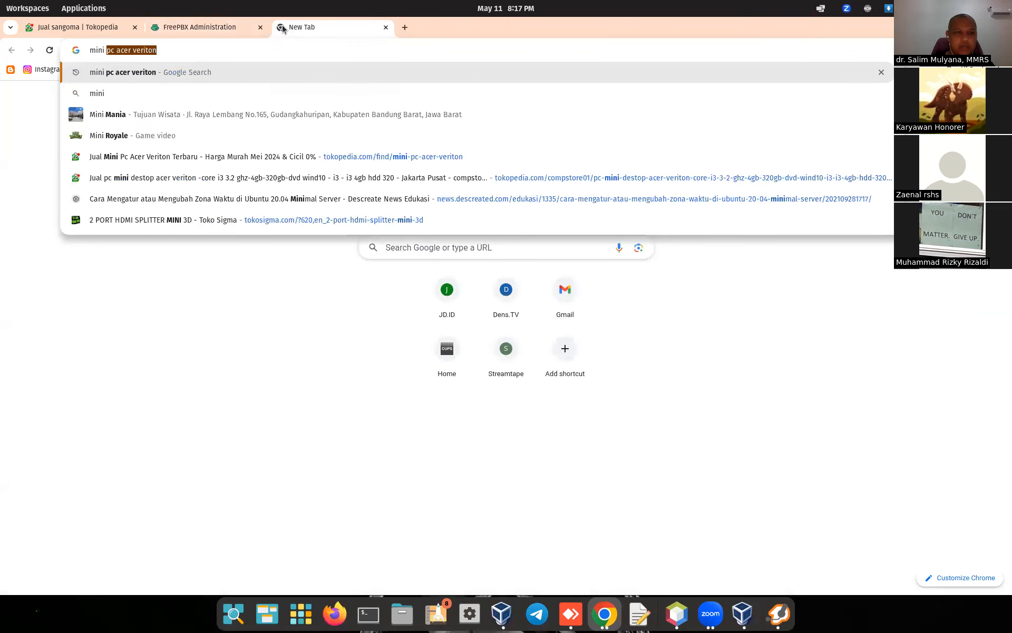
type(" pc")
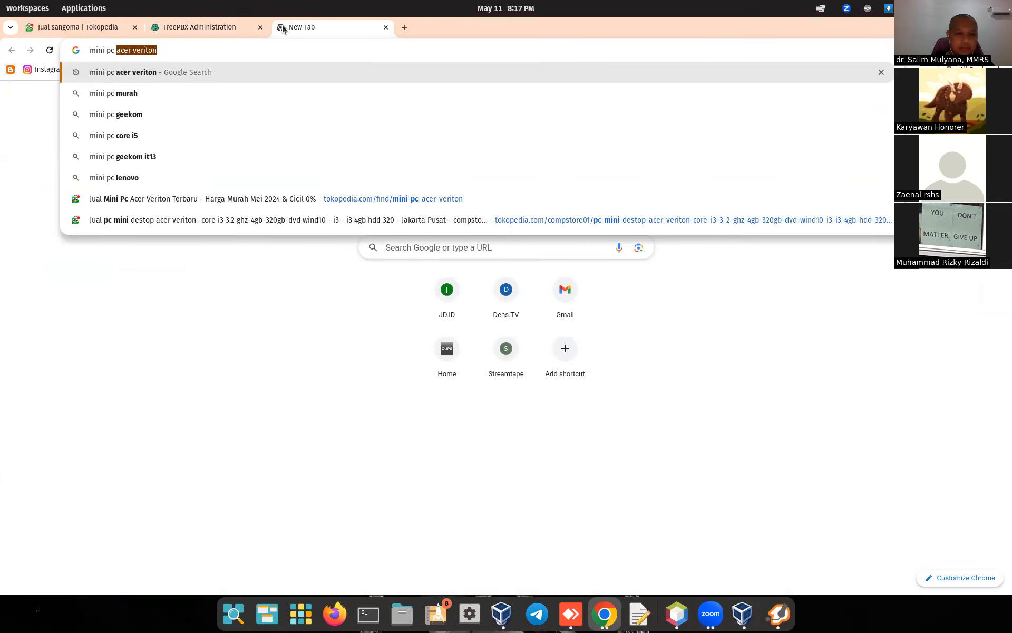
key("BackSpace")
key("Return")
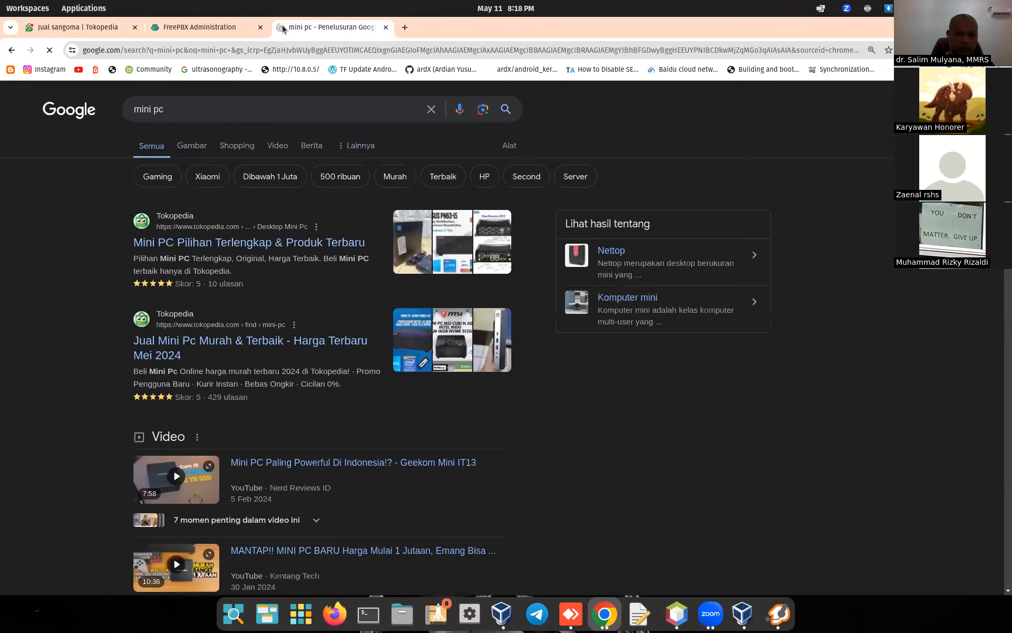
left_click(194, 150)
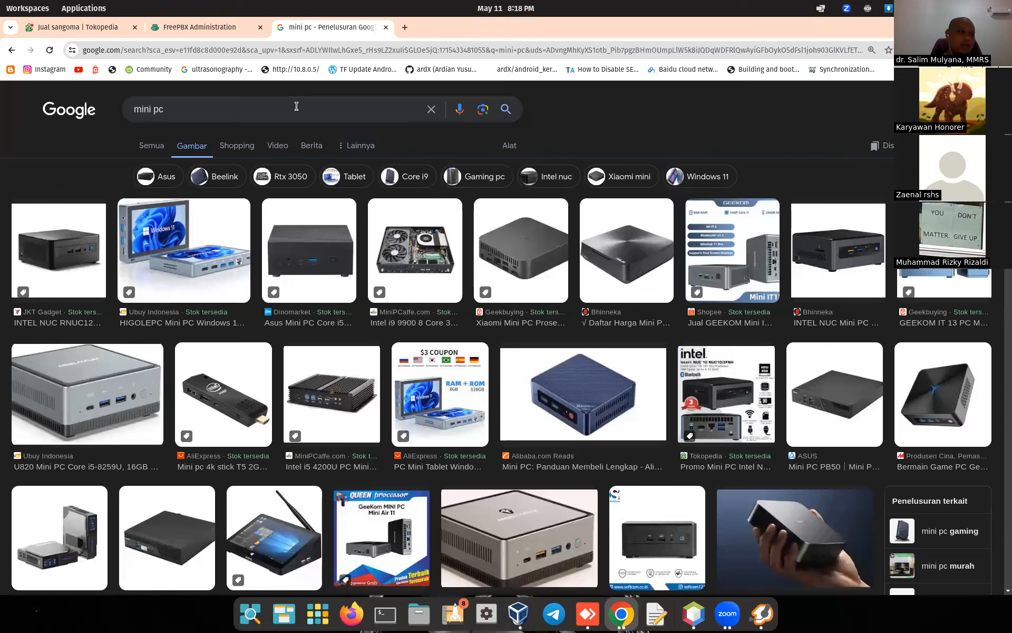
left_click(286, 51)
Step: Load the FreePBX server at 192.168.88.102 in the browser
type("192.168.88.253/phpmyad")
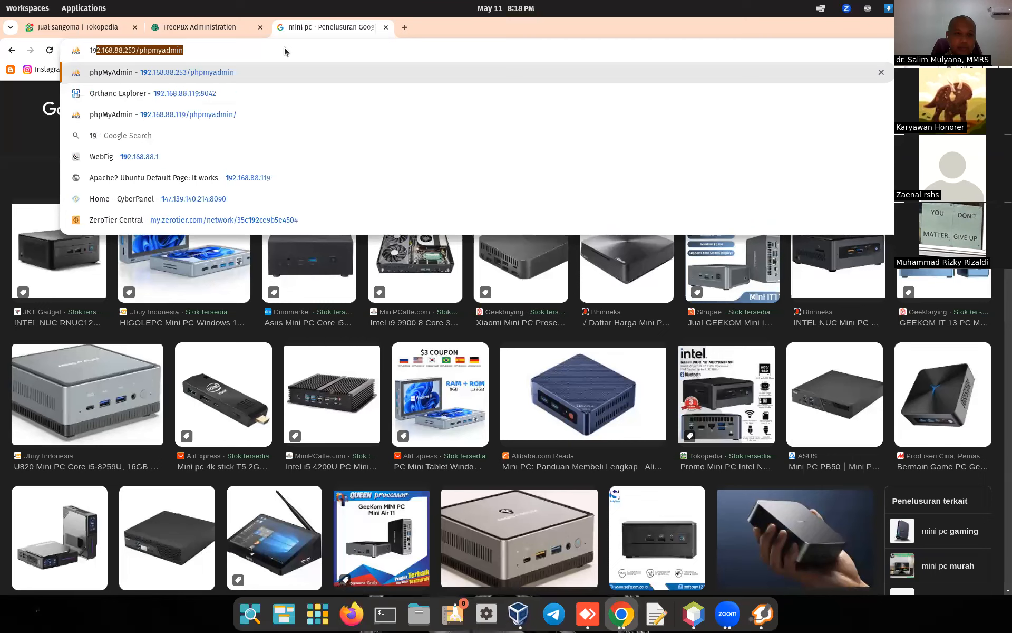
key("BackSpace")
key("BackSpace")
key("BackSpace")
key("BackSpace")
key("BackSpace")
key("BackSpace")
key("BackSpace")
key("BackSpace")
key("BackSpace")
key("BackSpace")
key("BackSpace")
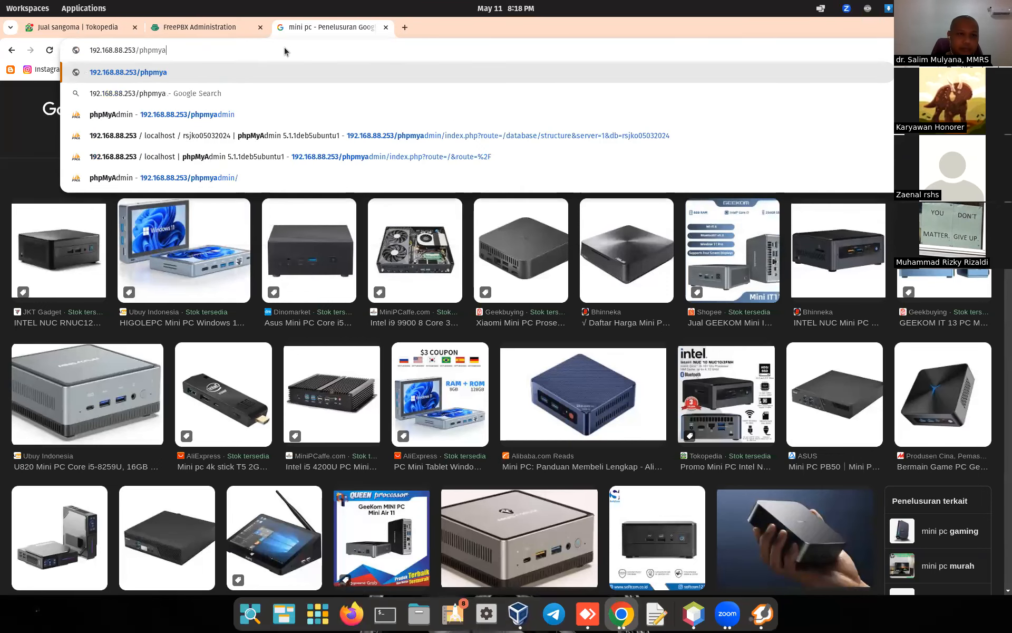
type("102")
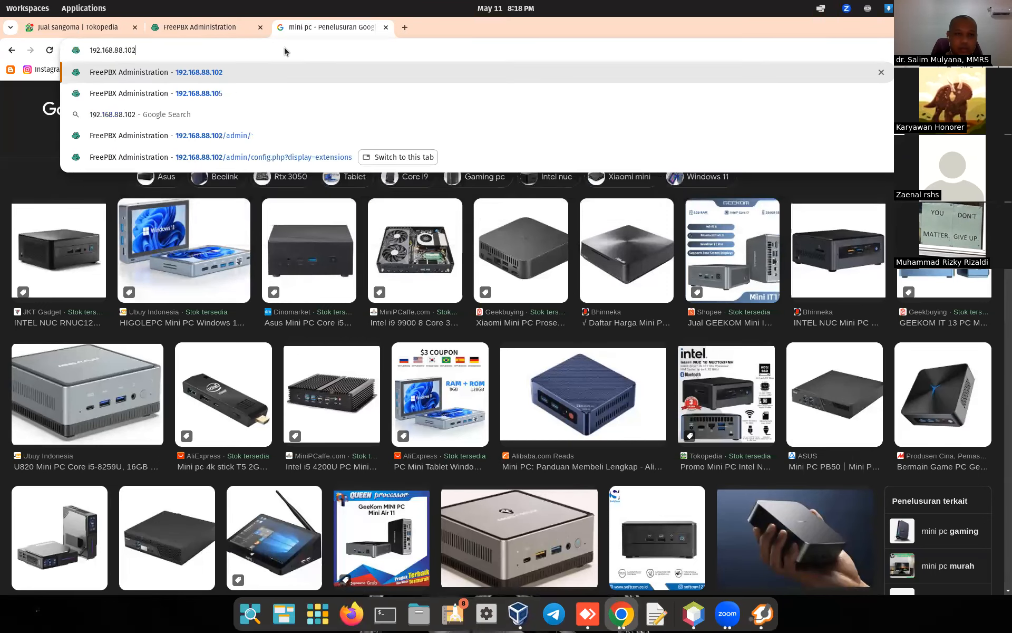
key("Return")
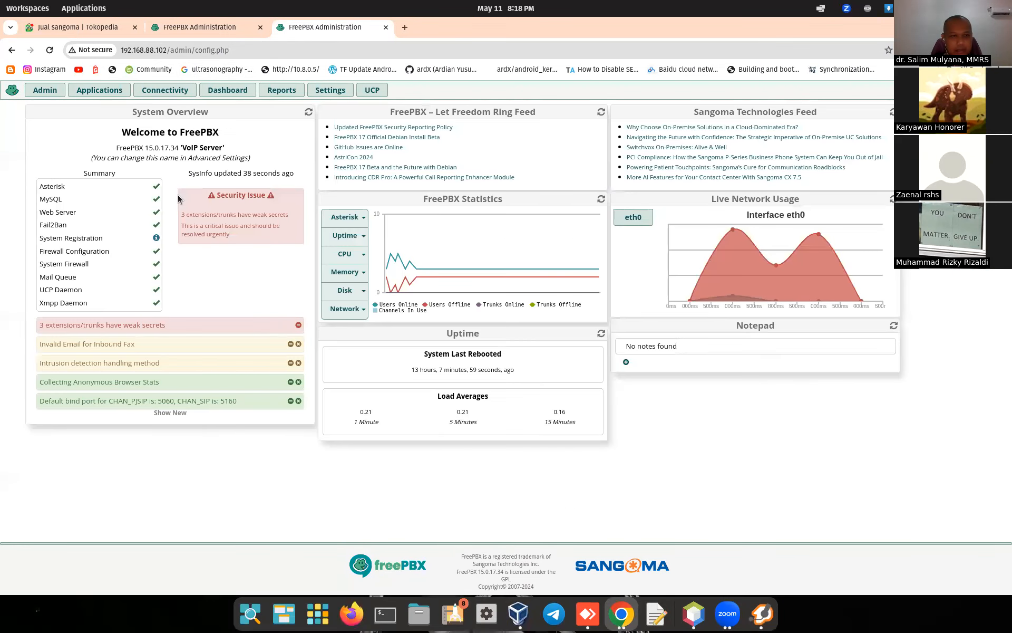
Step: Open Applications > Extensions and place the Zoiper5 window beside the extensions table
left_click(90, 91)
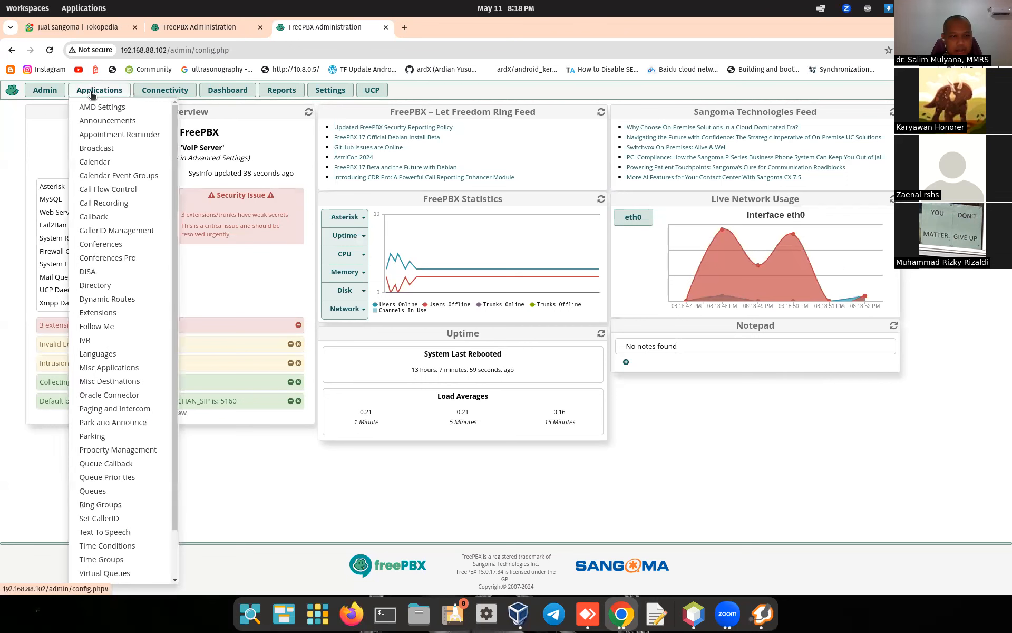
left_click(97, 314)
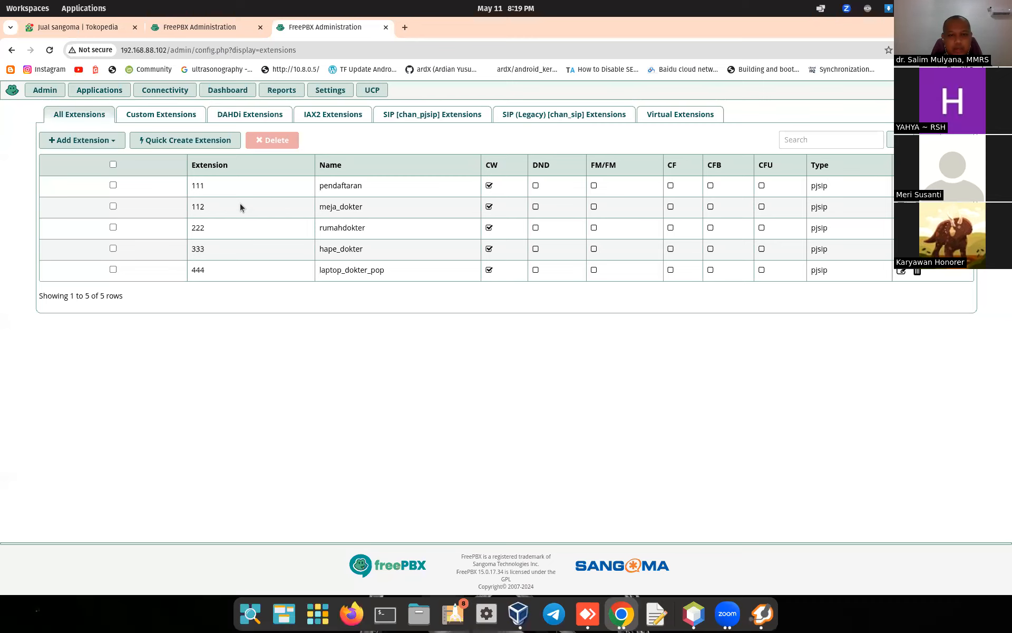
left_click(762, 613)
left_click_drag(499, 59, 662, 144)
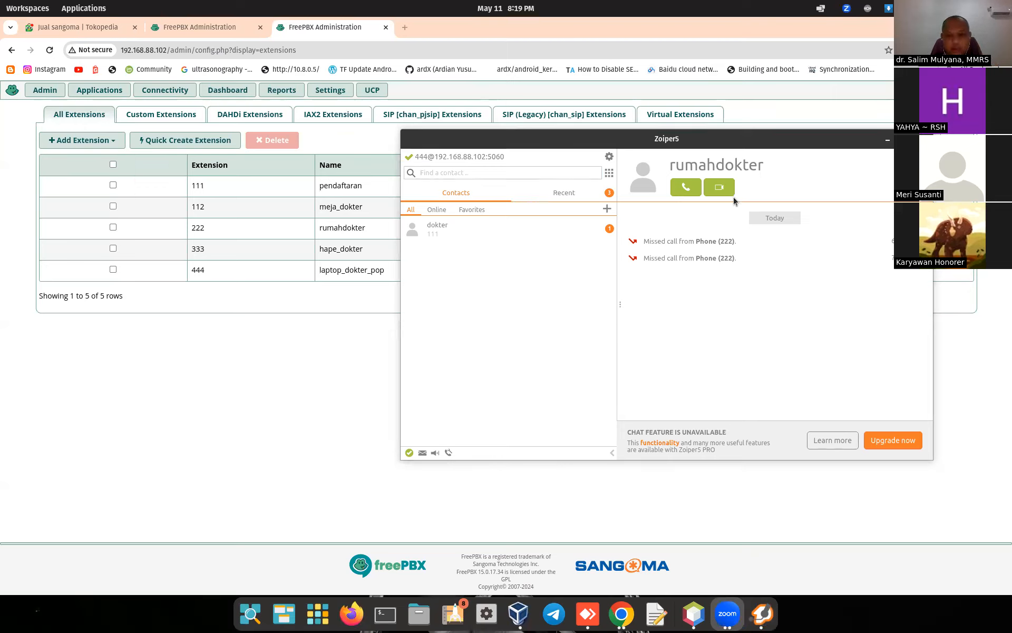
Step: Open Zoiper5's account settings for the extension 444 SIP account
left_click(609, 157)
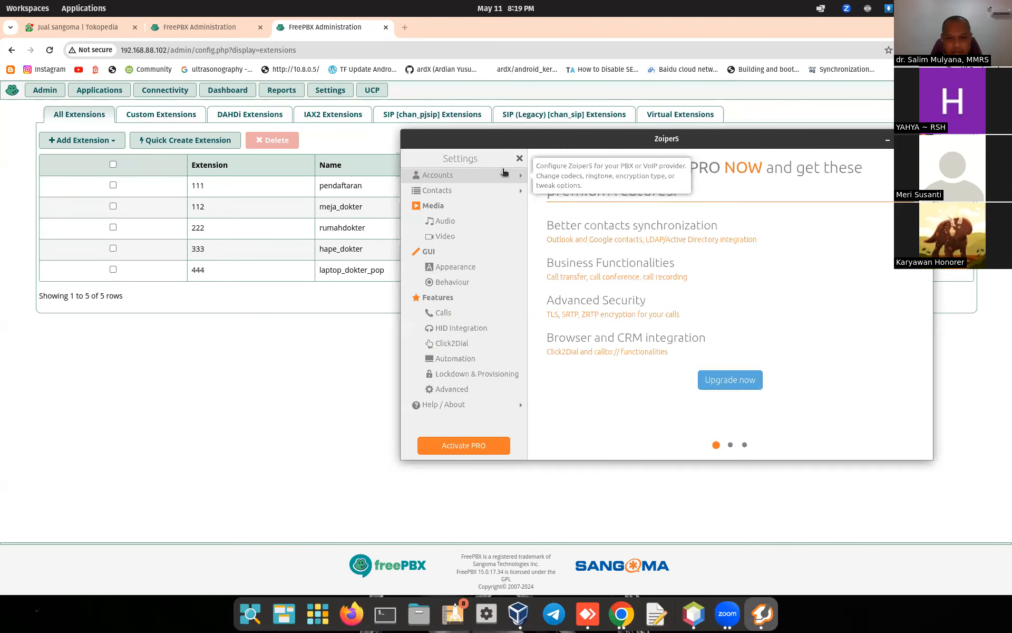
left_click(519, 158)
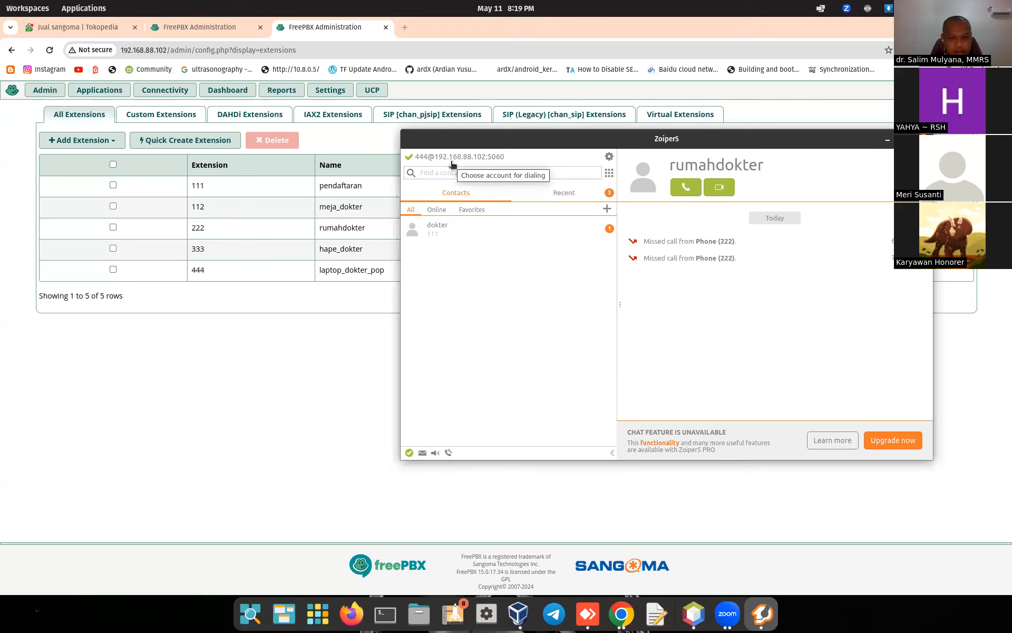
left_click(609, 157)
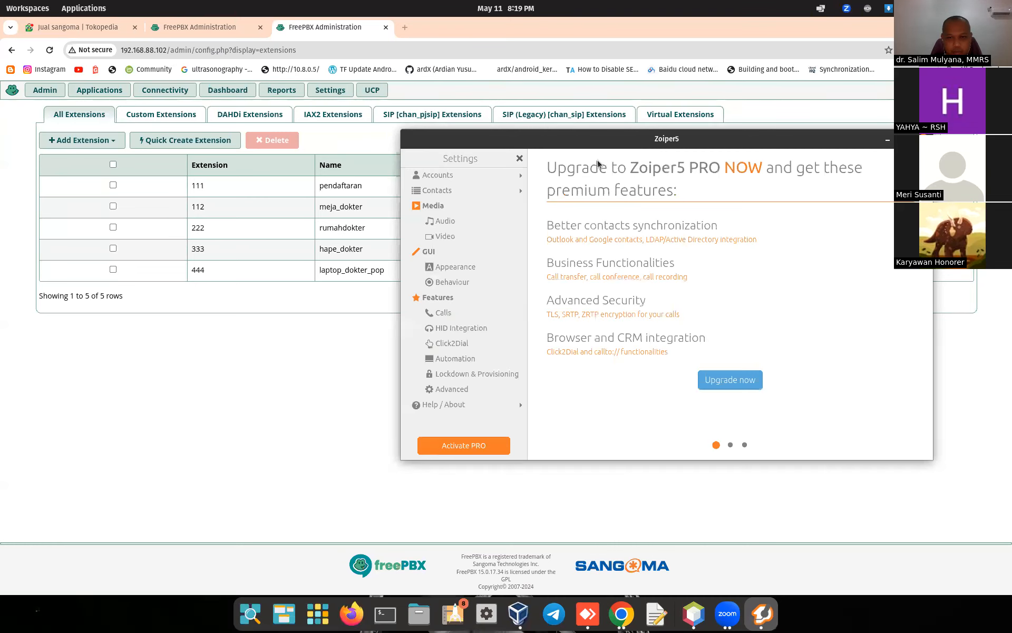
left_click(519, 158)
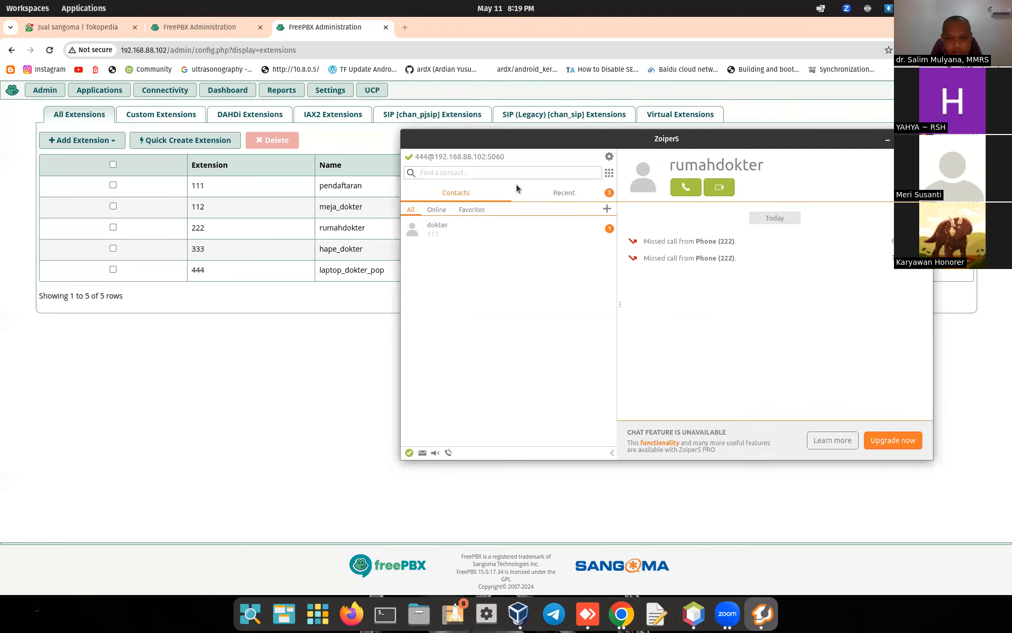
left_click(609, 174)
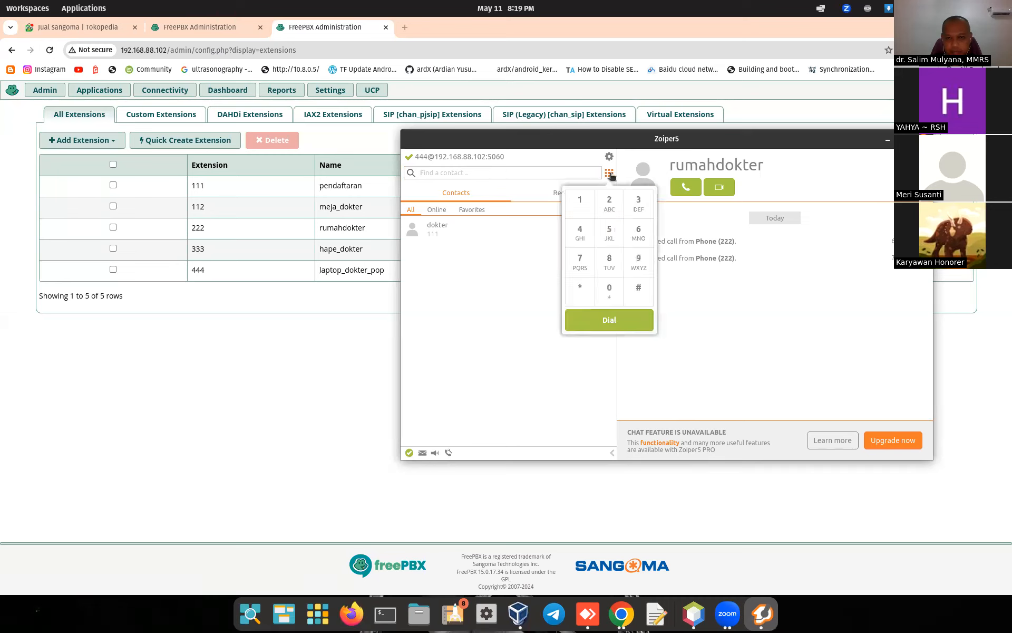
left_click(609, 174)
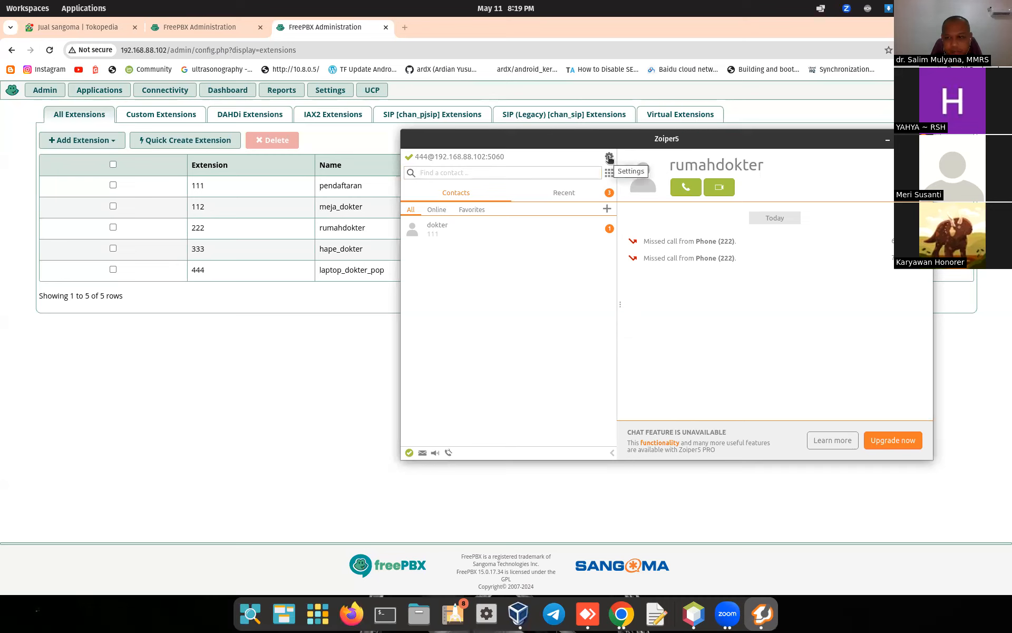
left_click(609, 158)
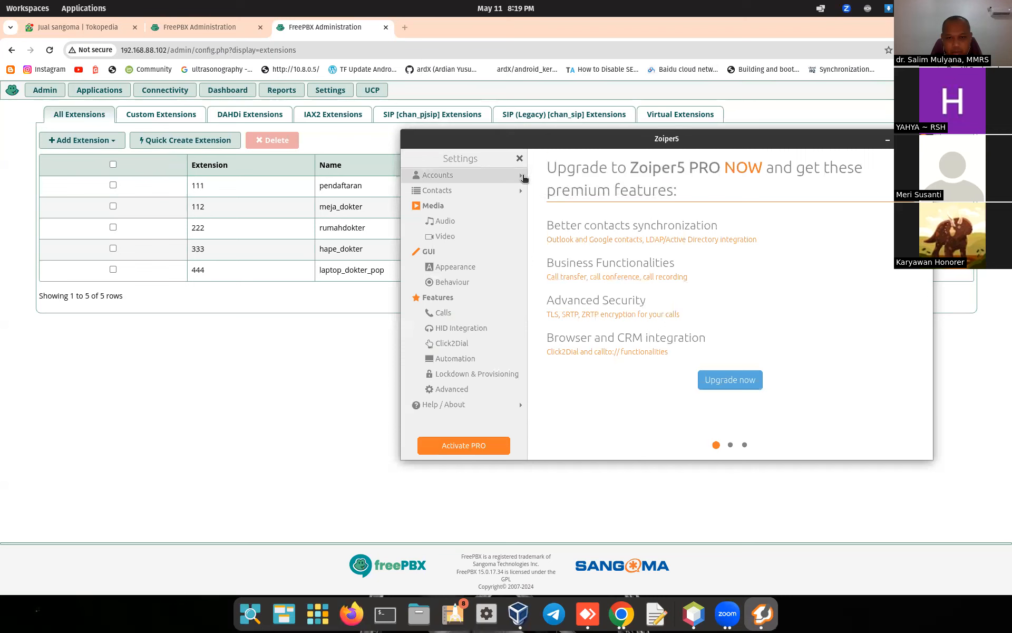
left_click(464, 175)
left_click(493, 192)
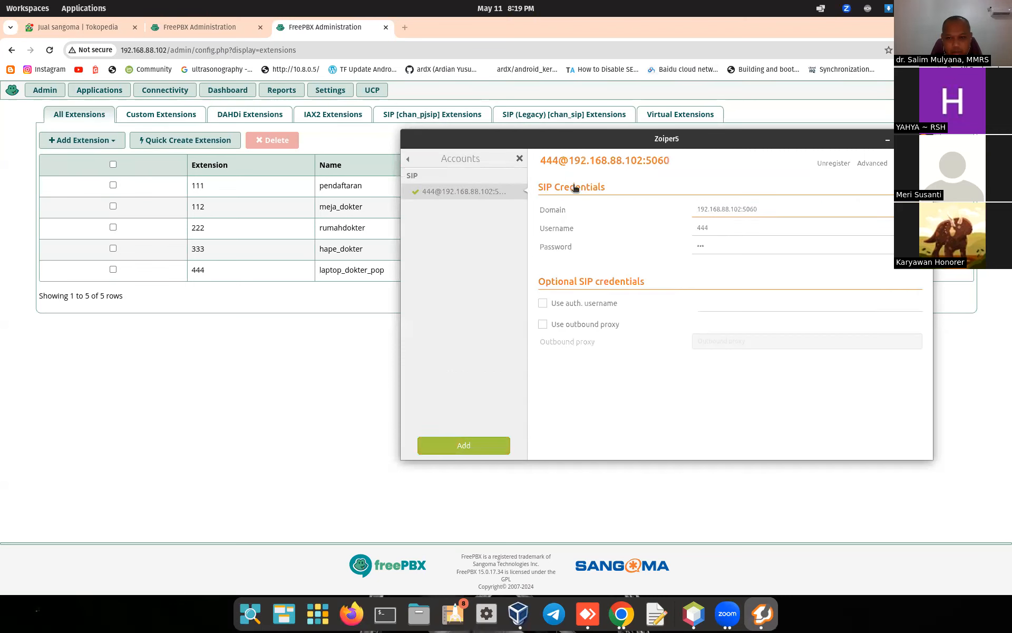
Step: Delete the extension 444 account and bring up Zoiper's quit option
left_click(908, 162)
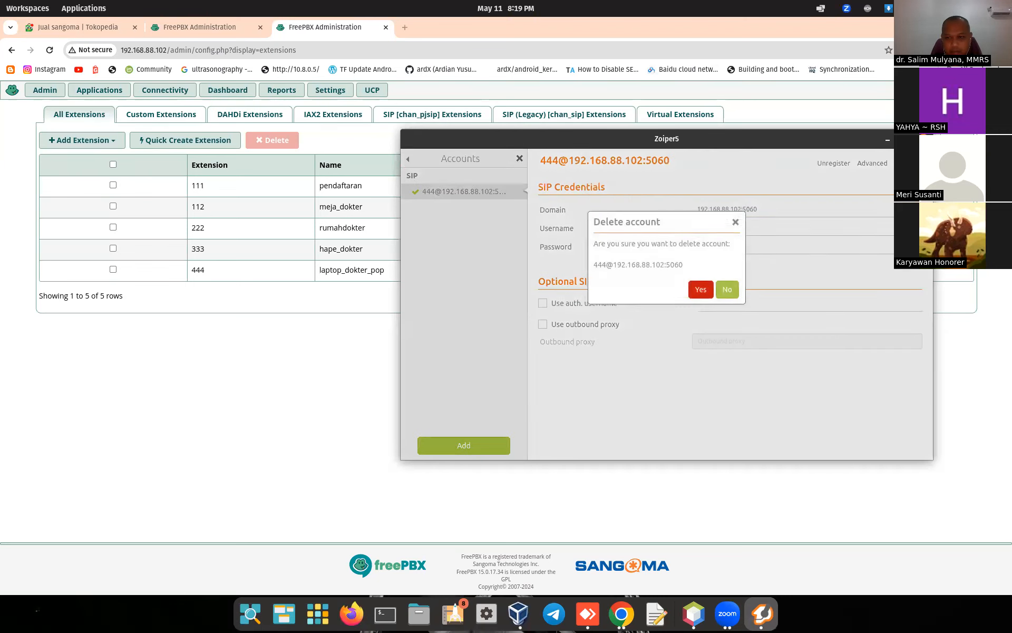
left_click(701, 289)
left_click(762, 614)
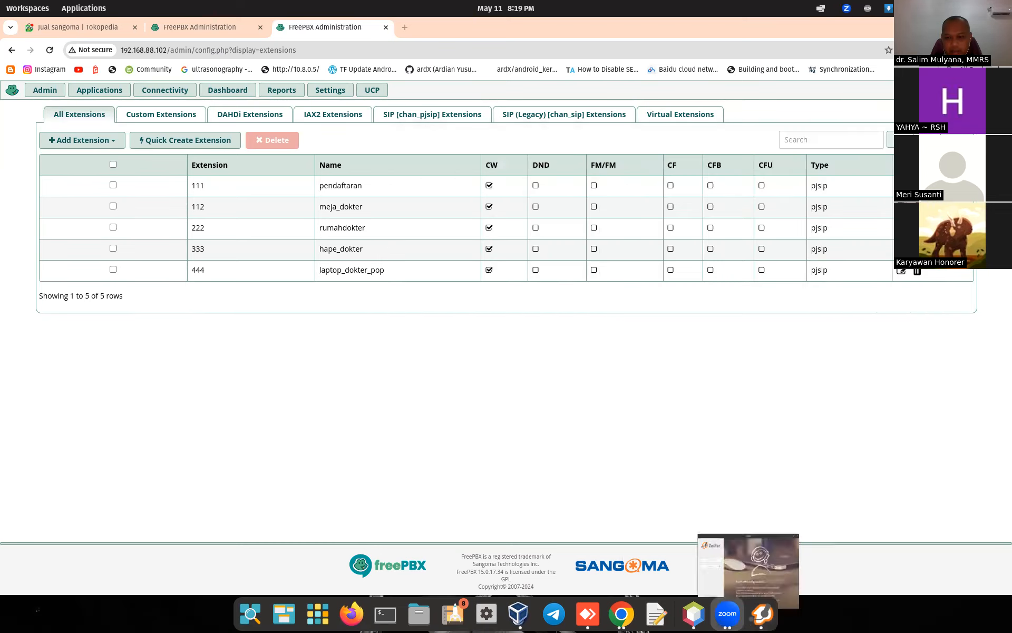
right_click(762, 613)
Step: Quit Zoiper5 completely
left_click(754, 581)
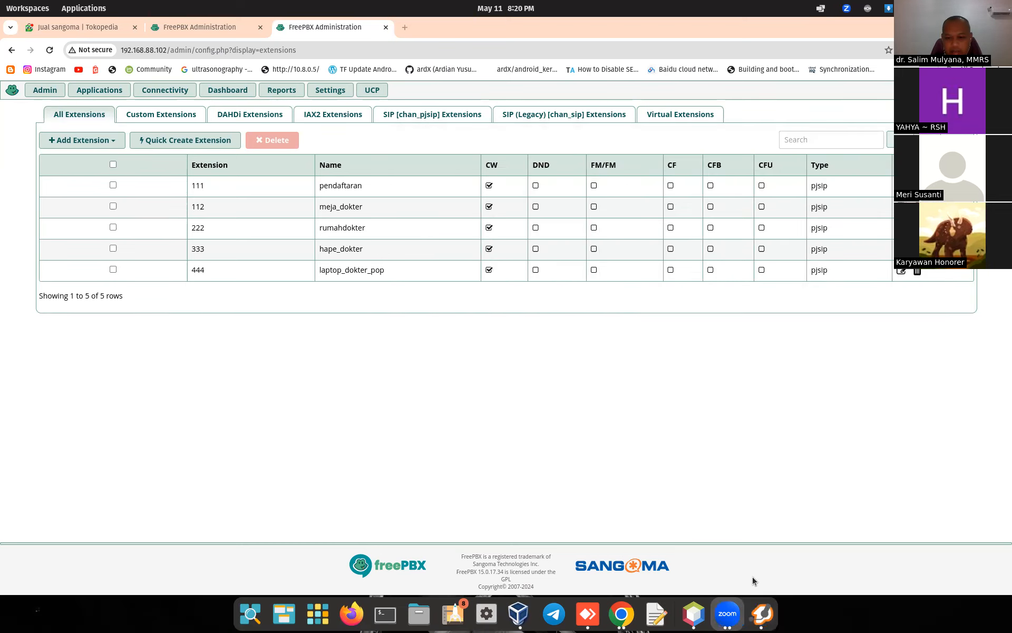
left_click(762, 613)
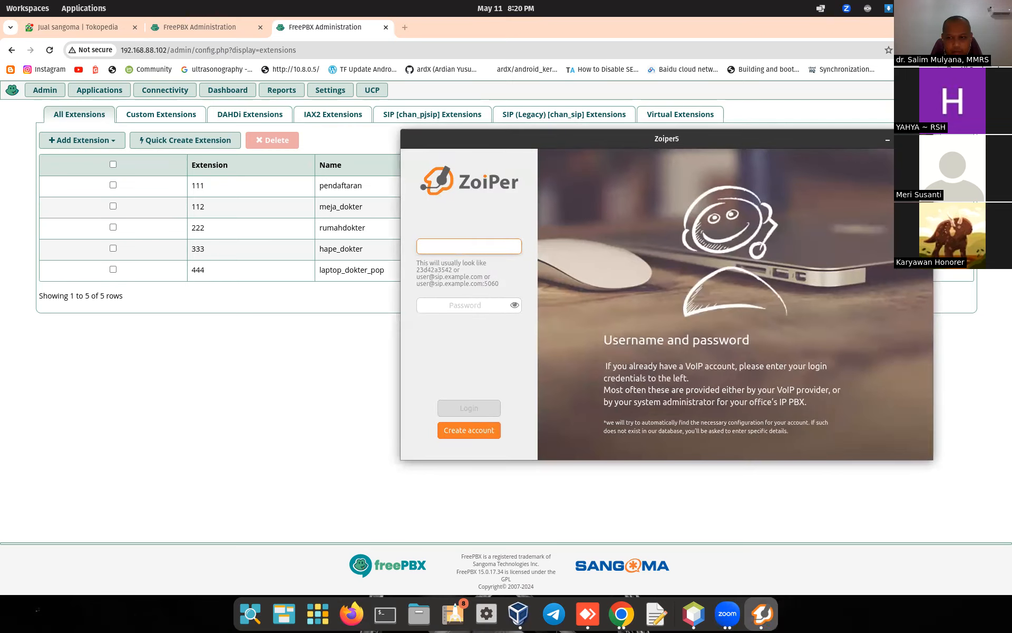
left_click(887, 139)
right_click(761, 613)
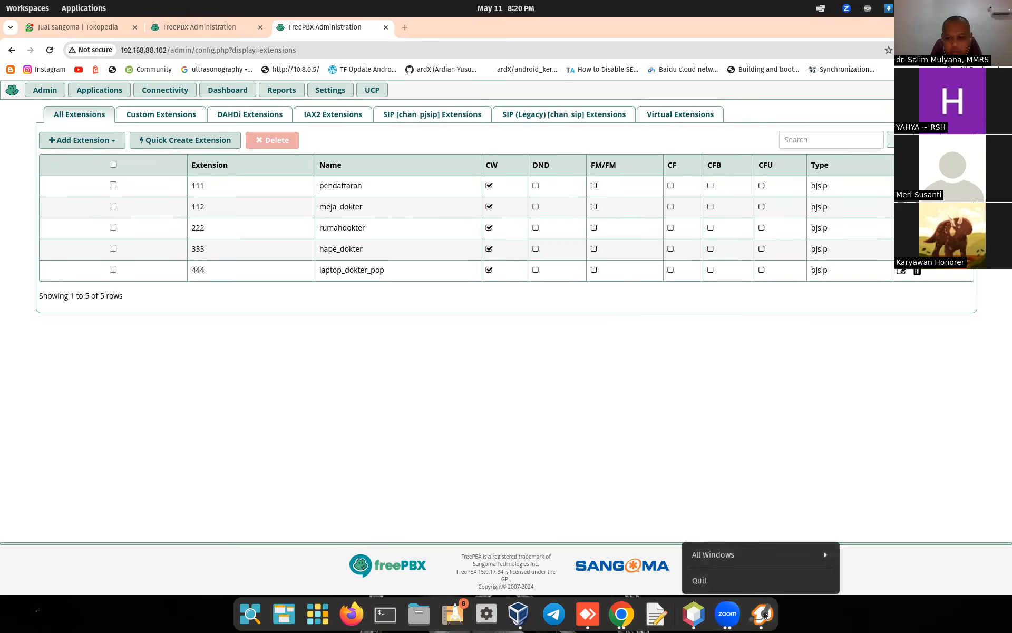
left_click(750, 587)
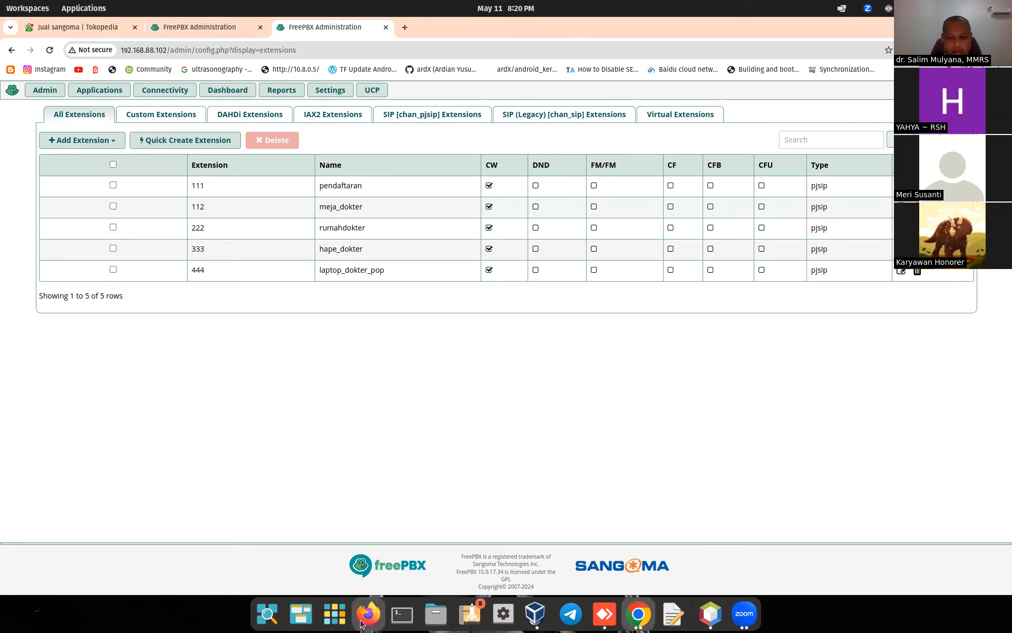
Step: Relaunch Zoiper5, start it normally after the crash report, and move its window right
left_click(340, 621)
type("zo")
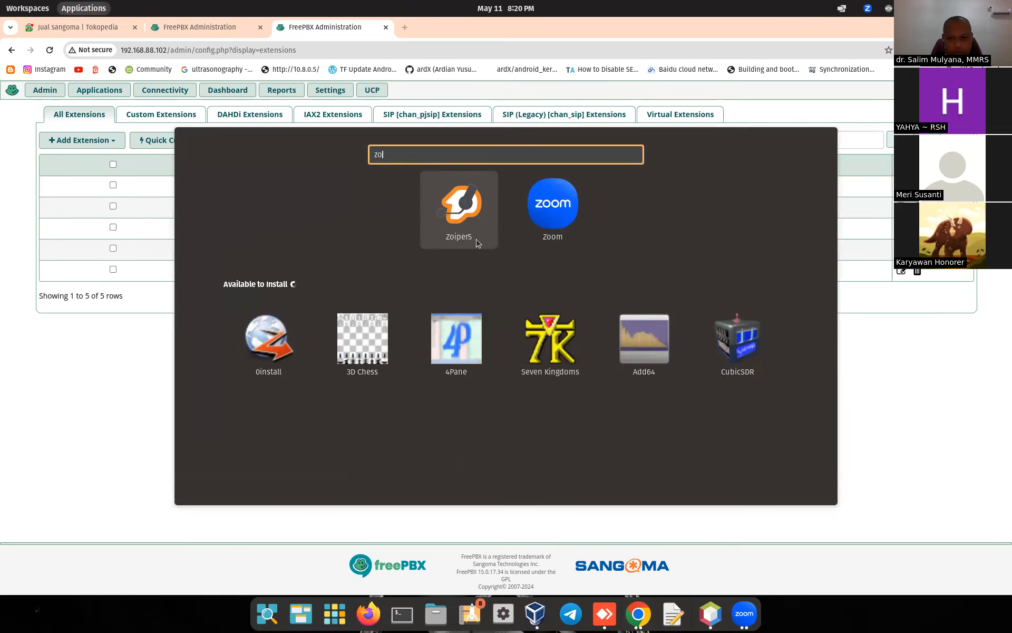
left_click(459, 221)
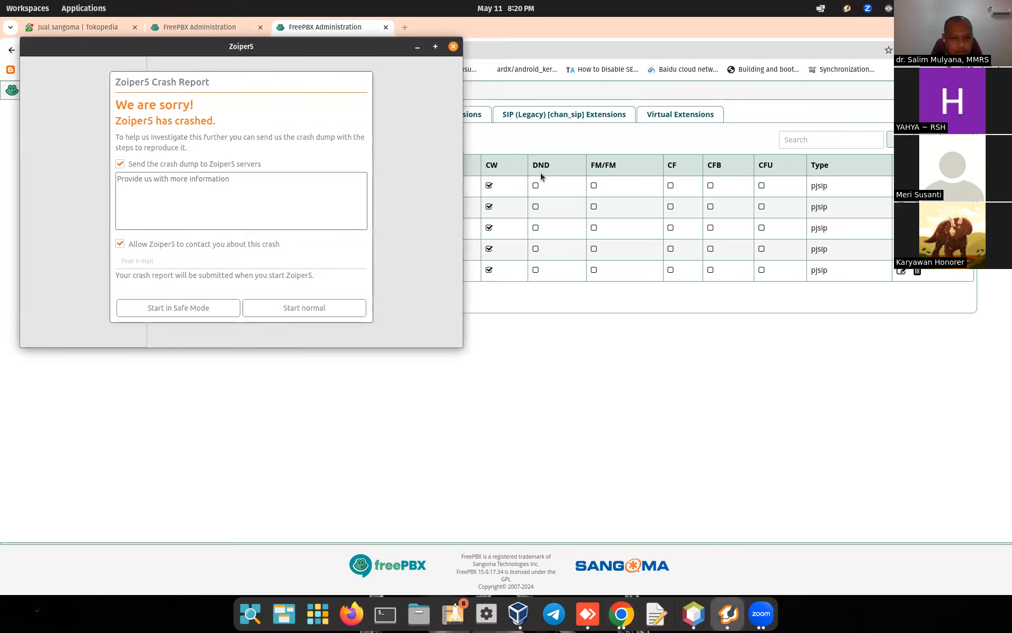
left_click(297, 310)
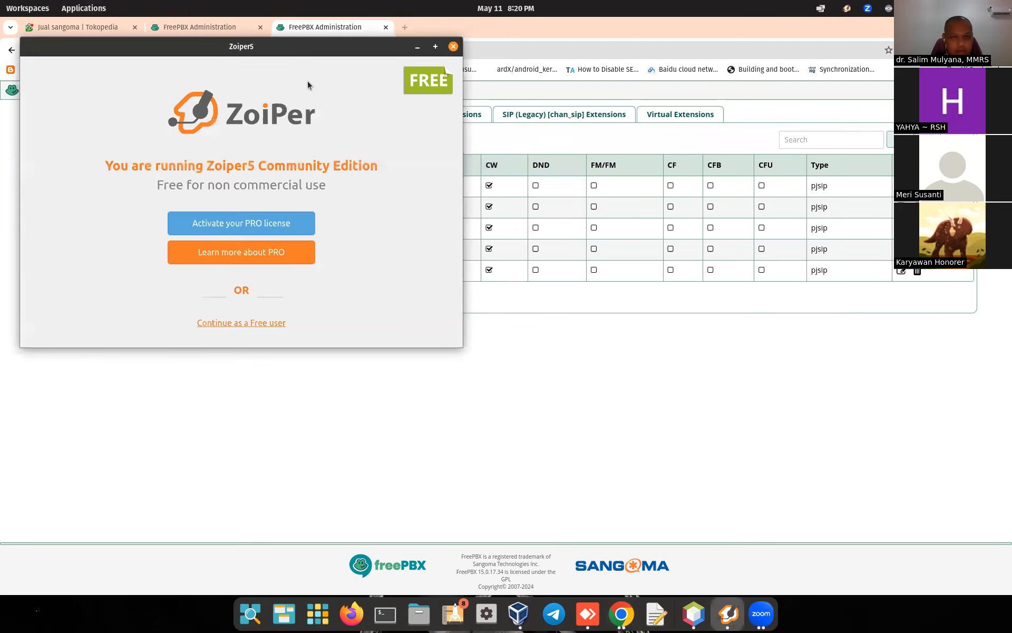
left_click_drag(295, 46, 717, 141)
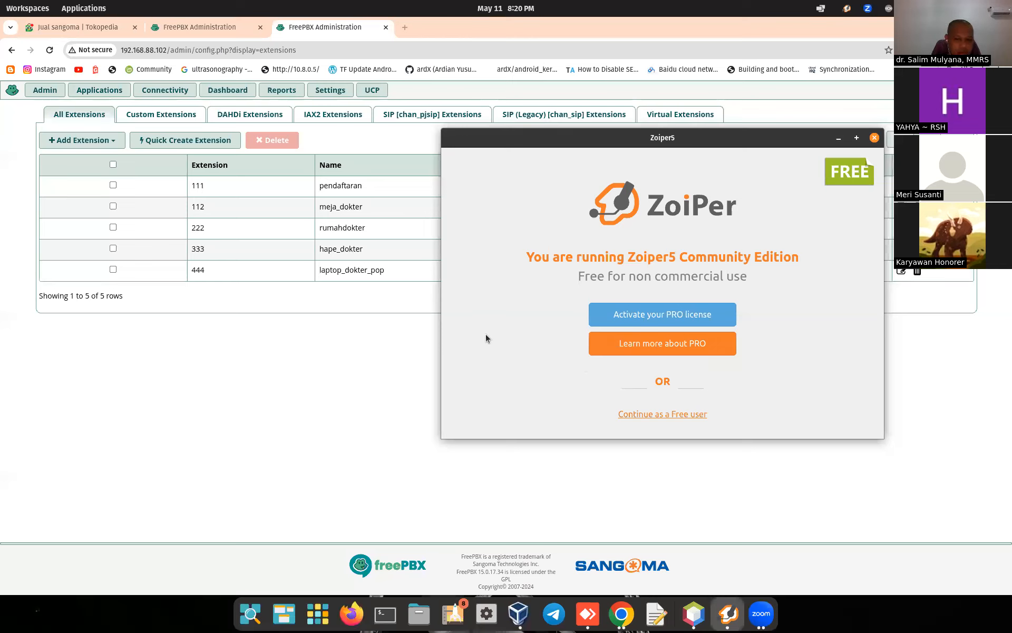
Step: Continue as a free user and log in with extension 444 and its password
left_click(632, 415)
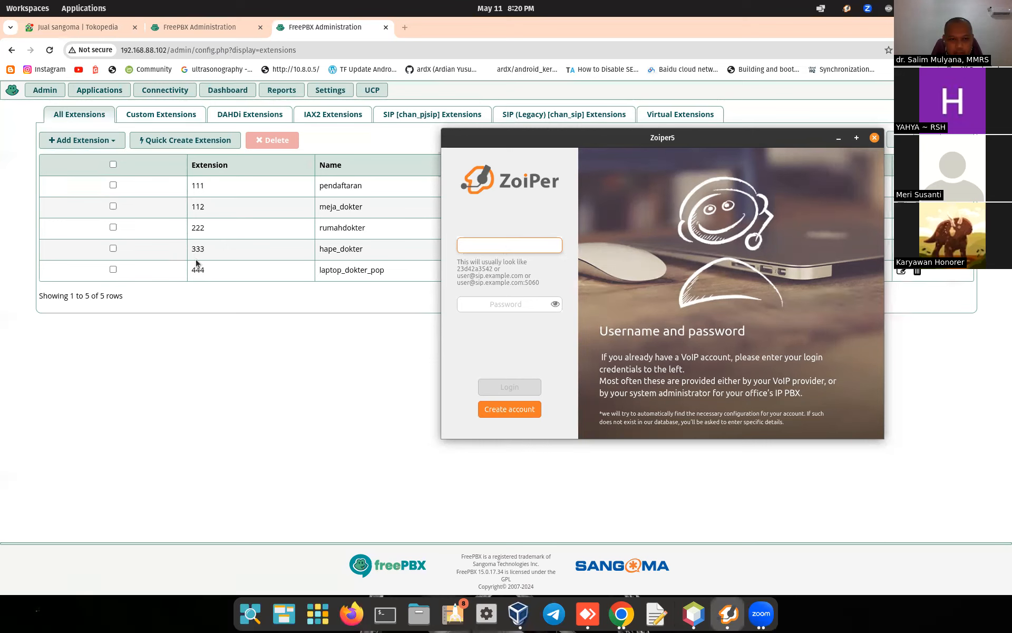
type("444")
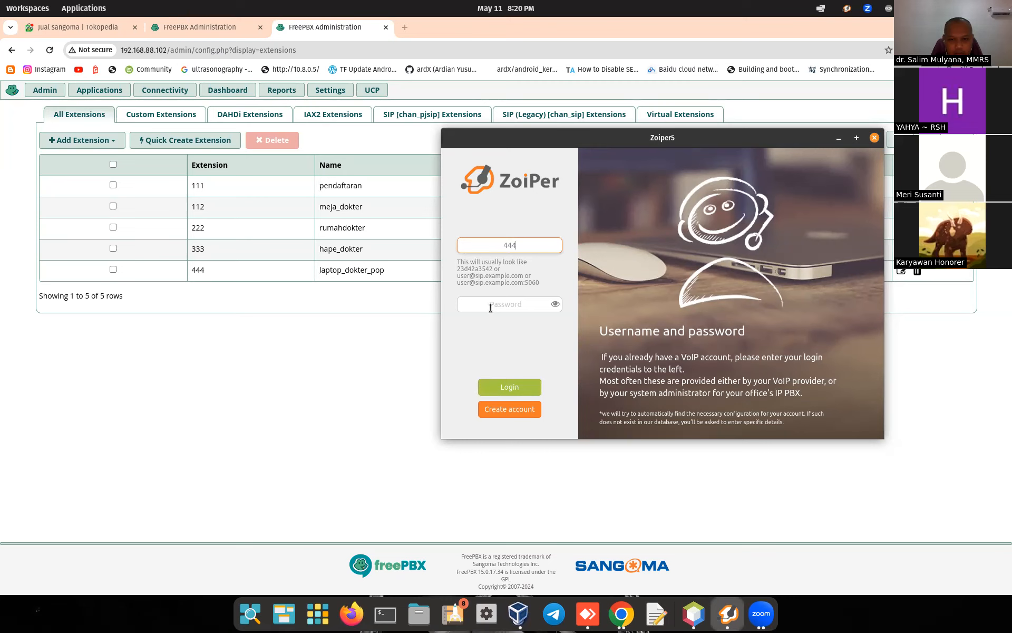
left_click(490, 305)
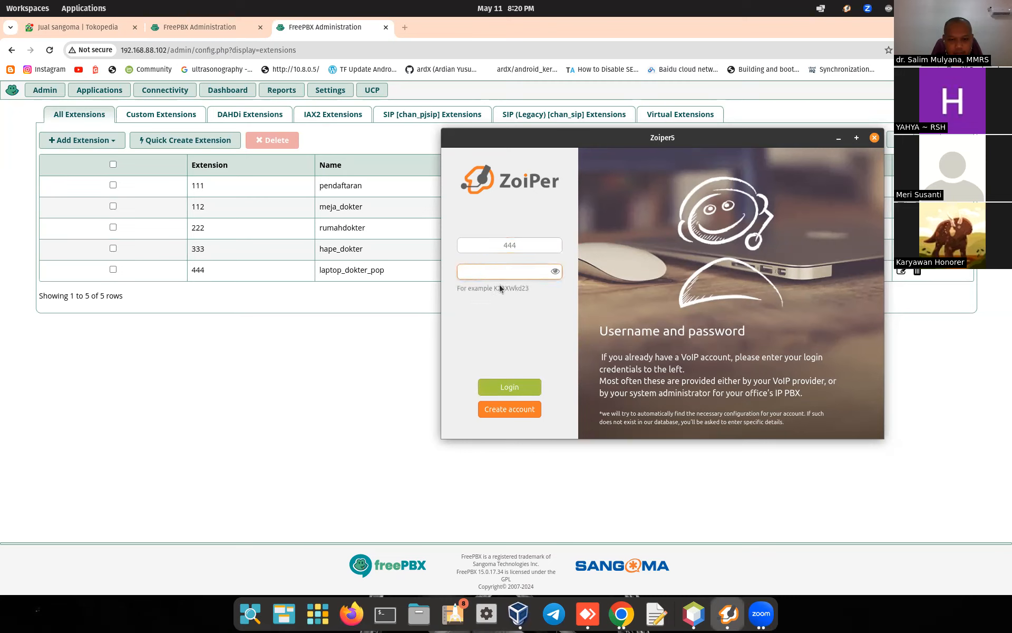
left_click(510, 386)
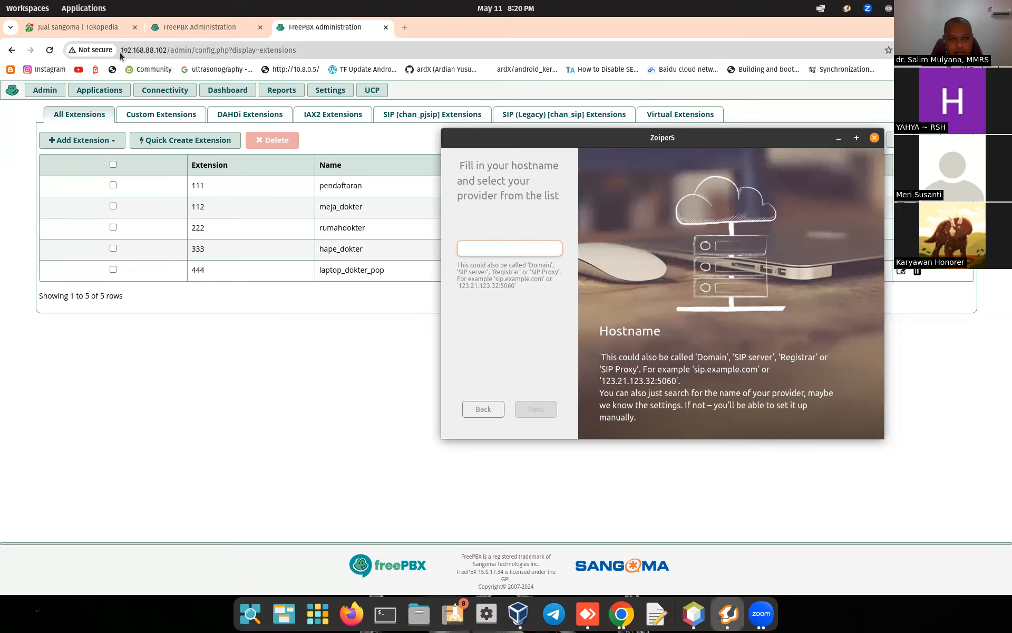
Step: Set the hostname to 192.168.88.102:5060 and skip the authentication and proxy settings
left_click_drag(121, 51, 167, 49)
right_click(168, 49)
left_click(204, 126)
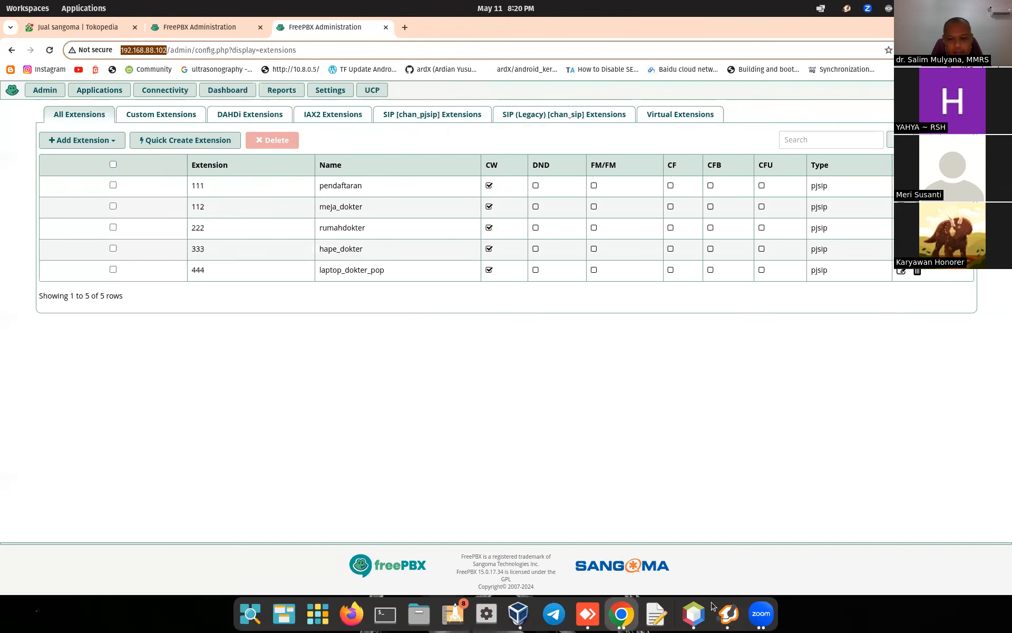
left_click(729, 612)
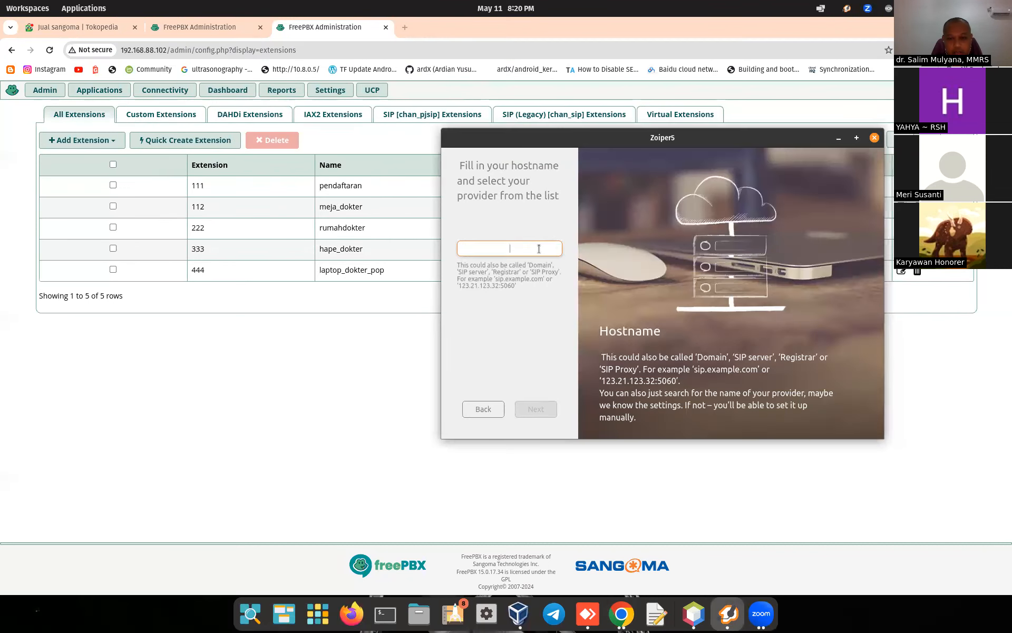
key("ctrl+v")
key("Left")
key("Left")
key("Left")
key("Left")
key("Left")
key("Left")
key("Left")
key("BackSpace")
key("BackSpace")
key("BackSpace")
key("BackSpace")
key("BackSpace")
key("BackSpace")
key("BackSpace")
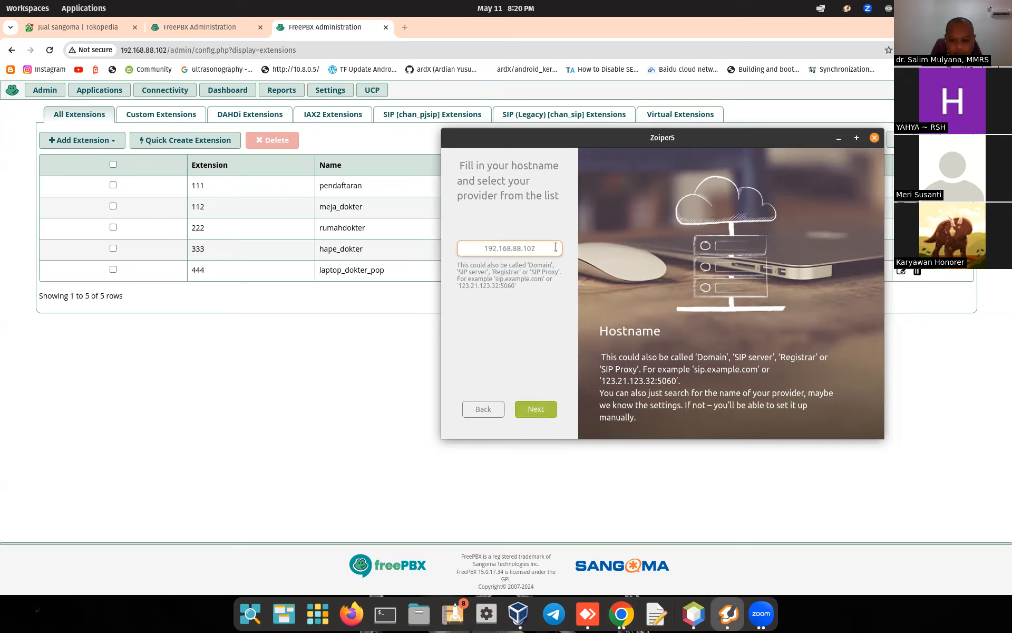
type(":5060")
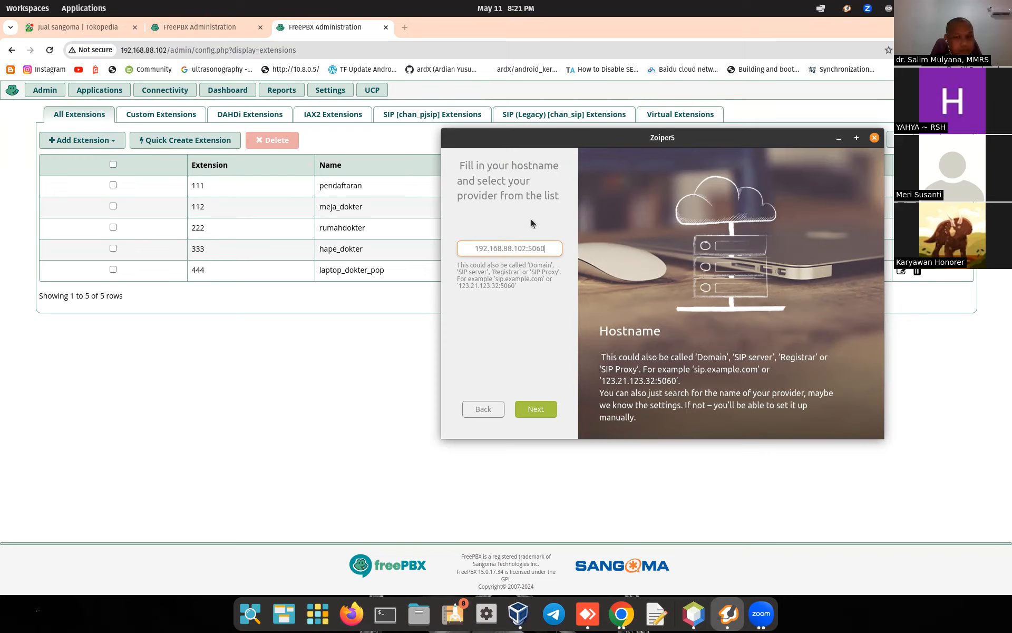
left_click(543, 416)
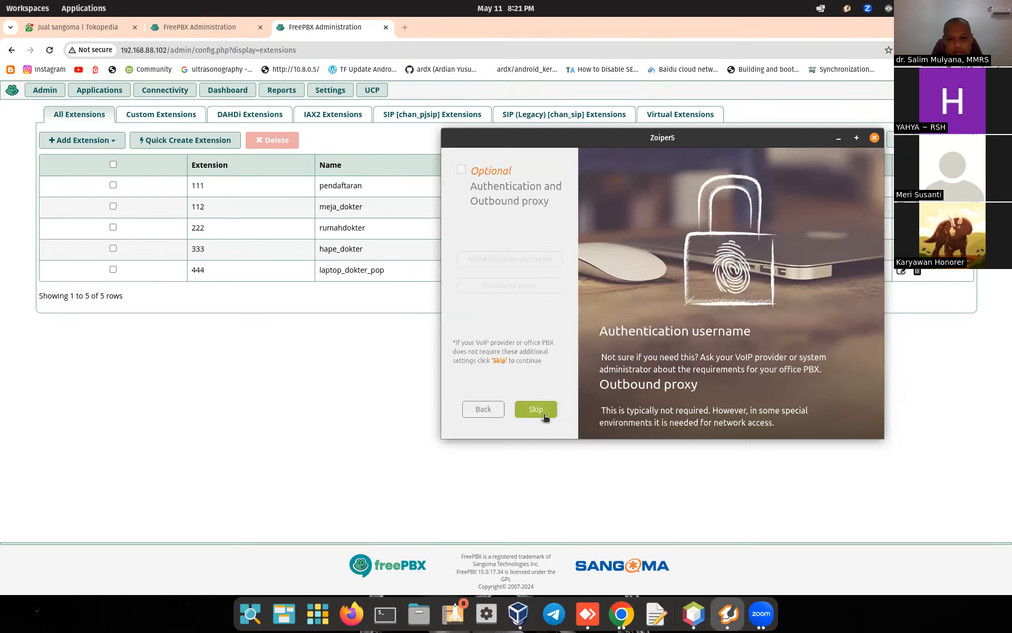
left_click(542, 415)
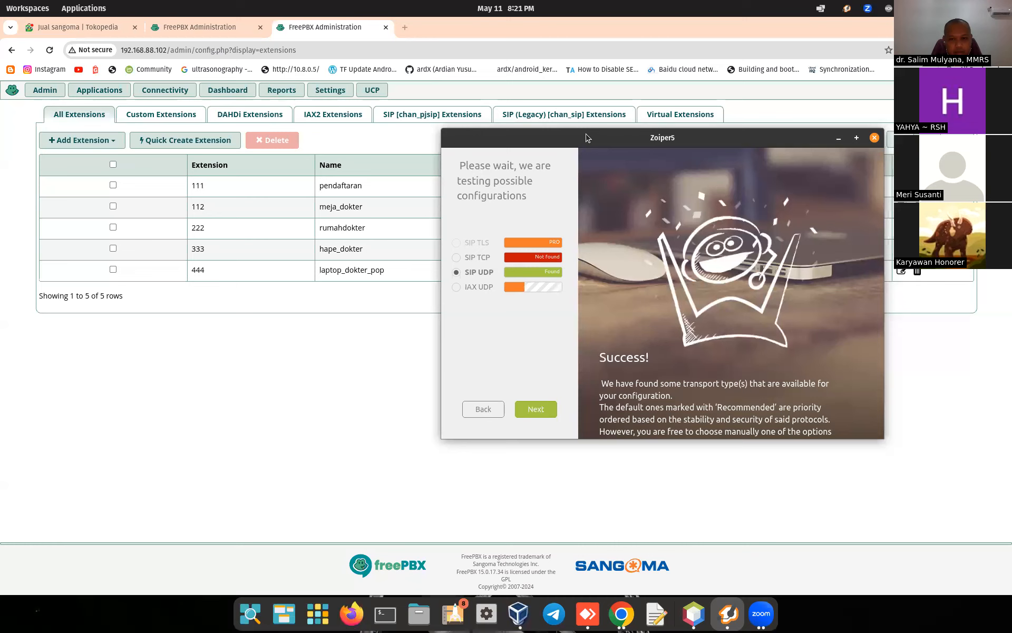
Step: Bring the AnyDesk remote session into view and open the remote Zoiper5 on extension 111
left_click_drag(587, 137, 618, 171)
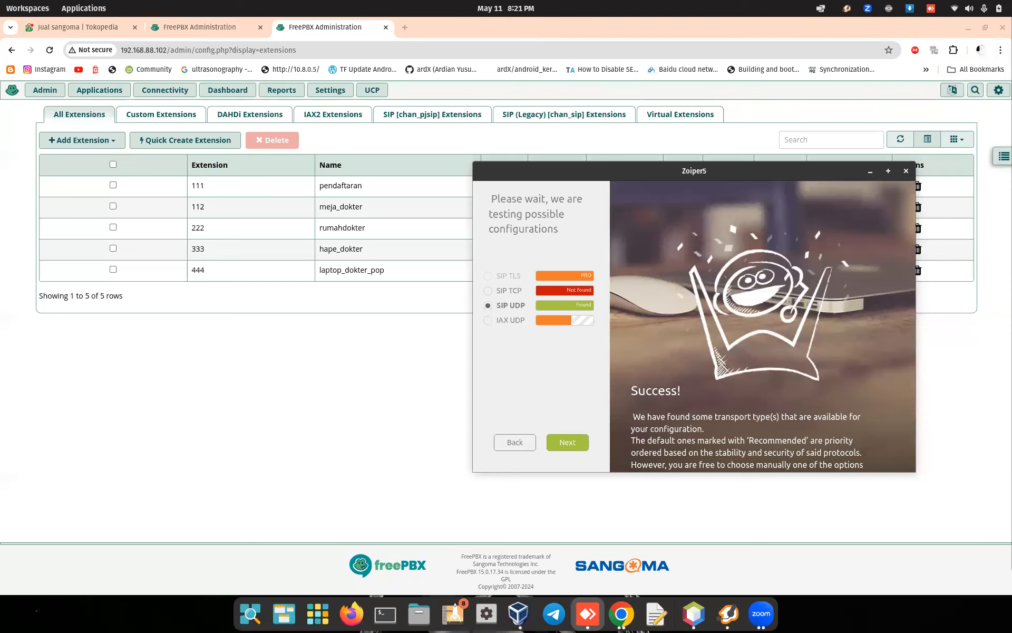
left_click_drag(1011, 63, 651, 113)
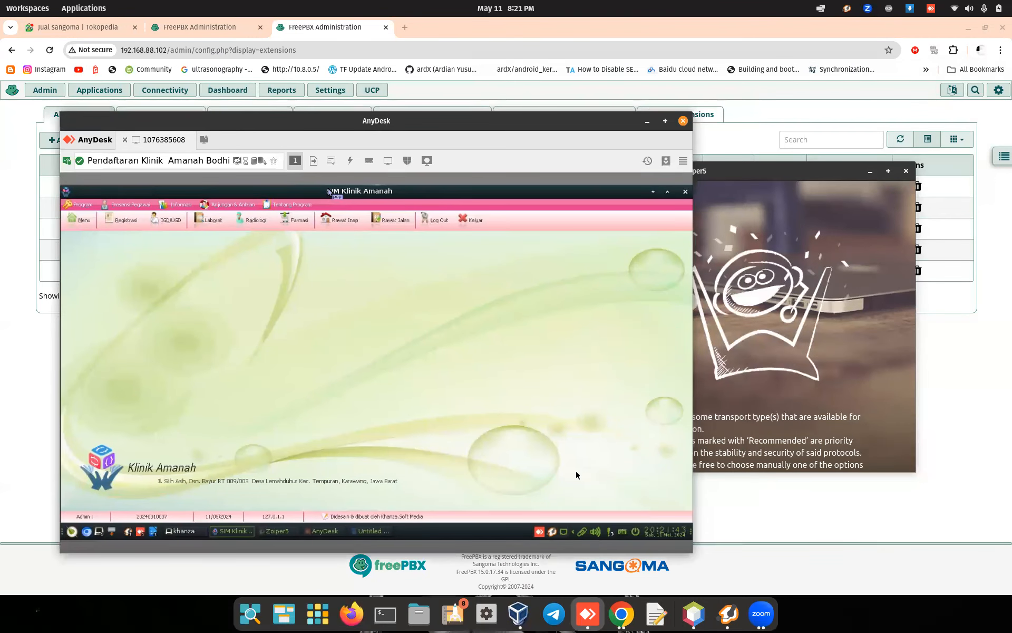
left_click(552, 532)
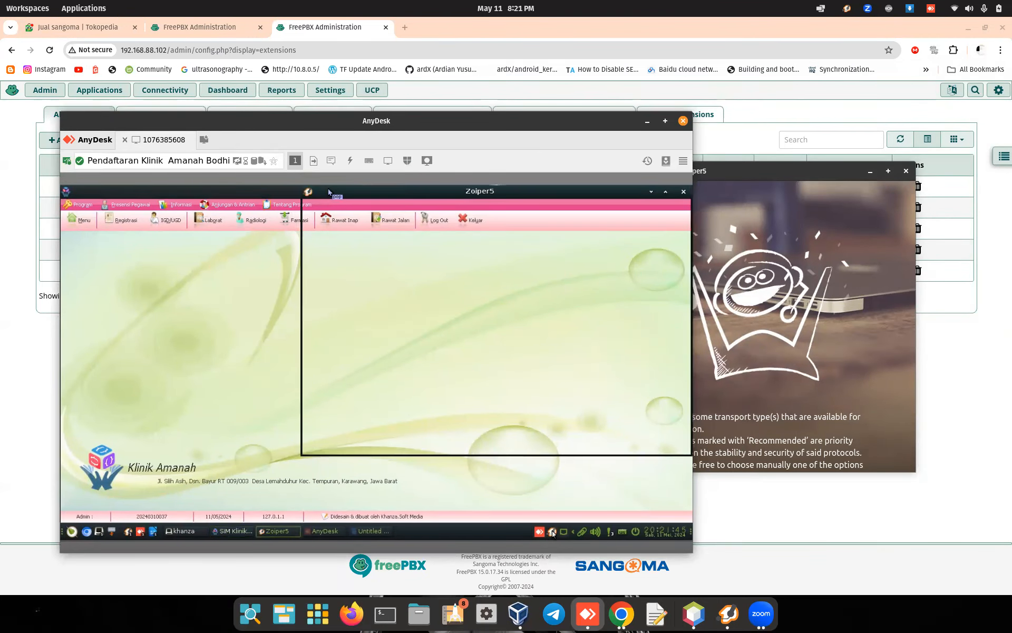
left_click_drag(545, 197, 393, 196)
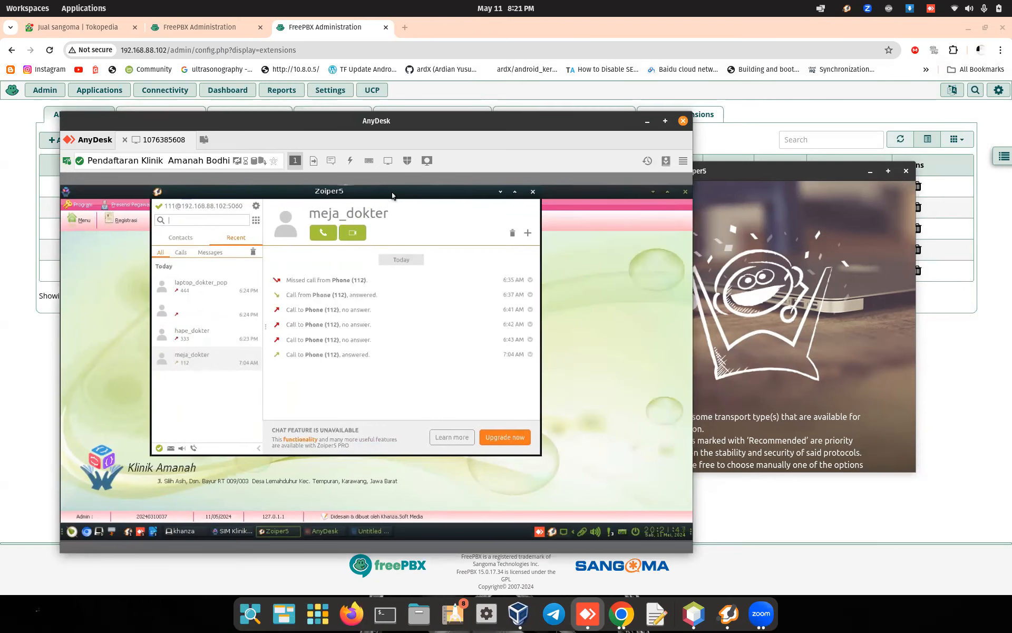
Step: Arrange remote and local Zoiper5 windows side by side and finish the 444 account wizard
left_click(770, 170)
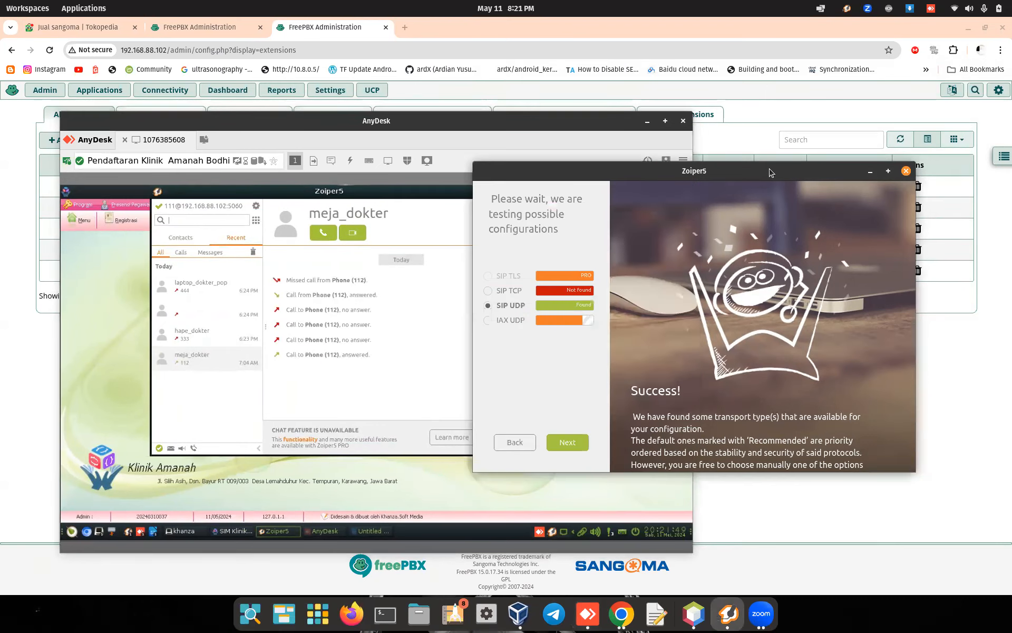
left_click_drag(738, 176, 852, 143)
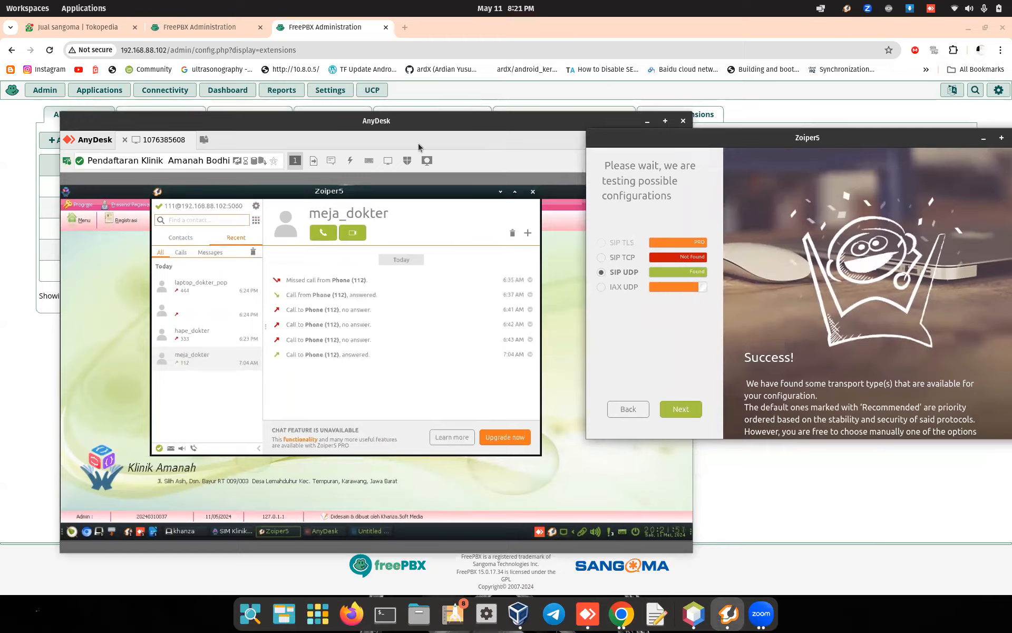
left_click(411, 126)
left_click_drag(411, 125, 364, 33)
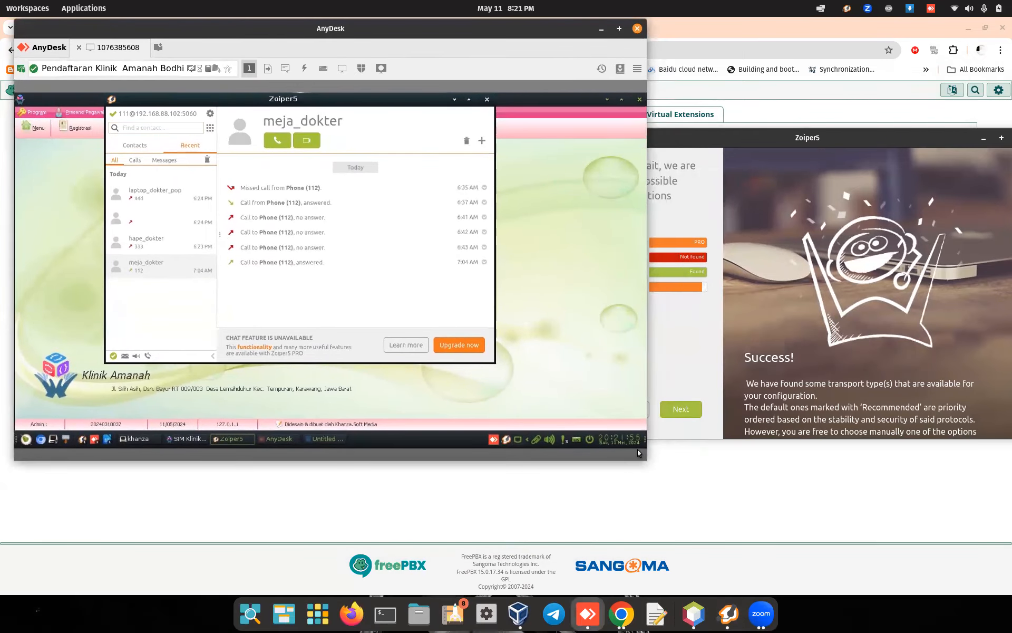
left_click_drag(814, 138, 778, 42)
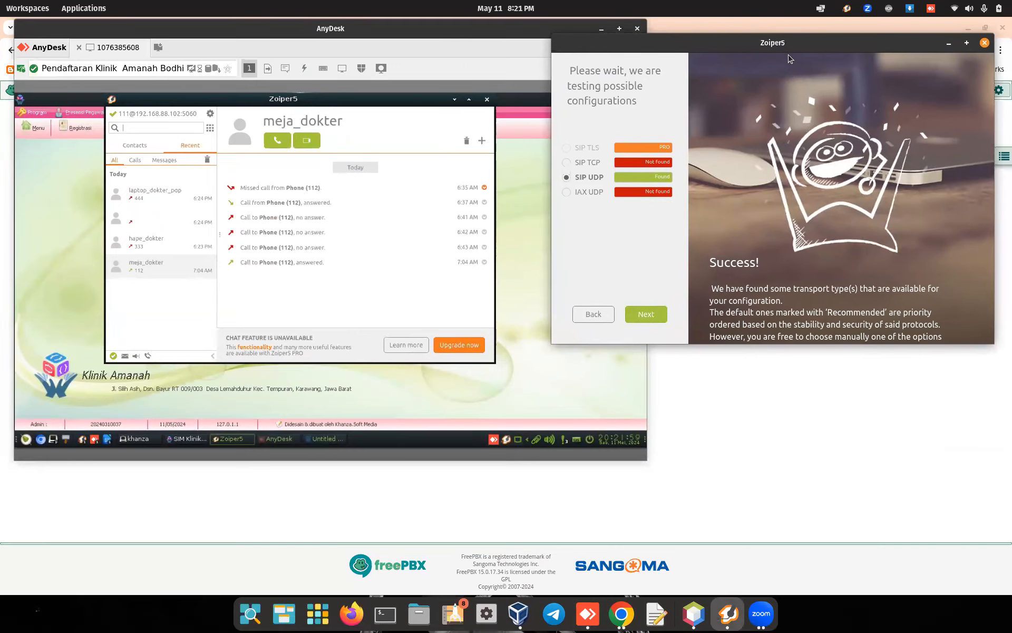
left_click(654, 317)
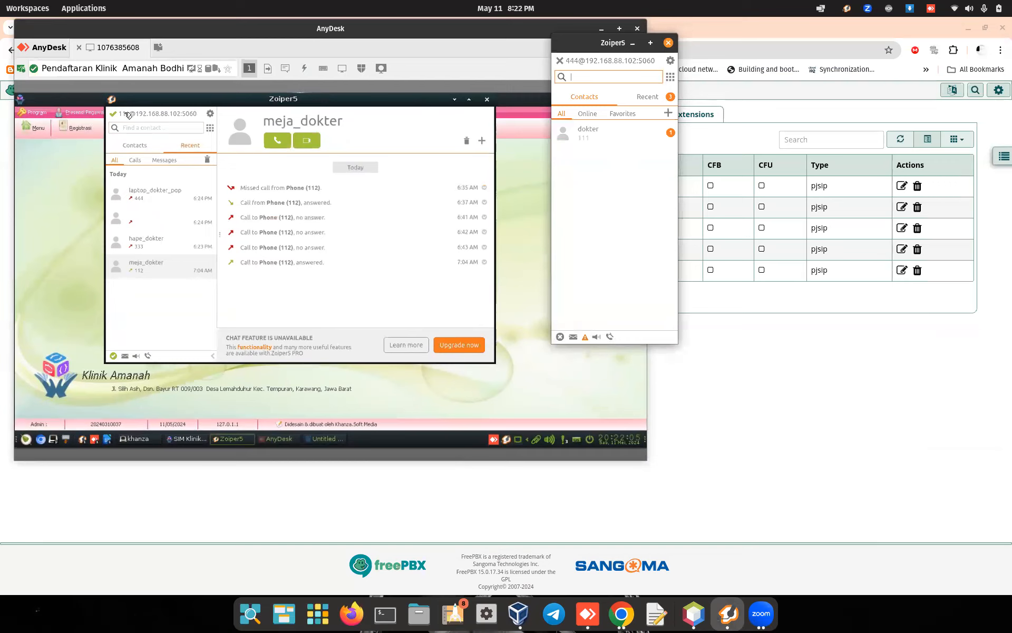
Step: Call extension 111 from local Zoiper5 and answer it on the remote phone
left_click(670, 77)
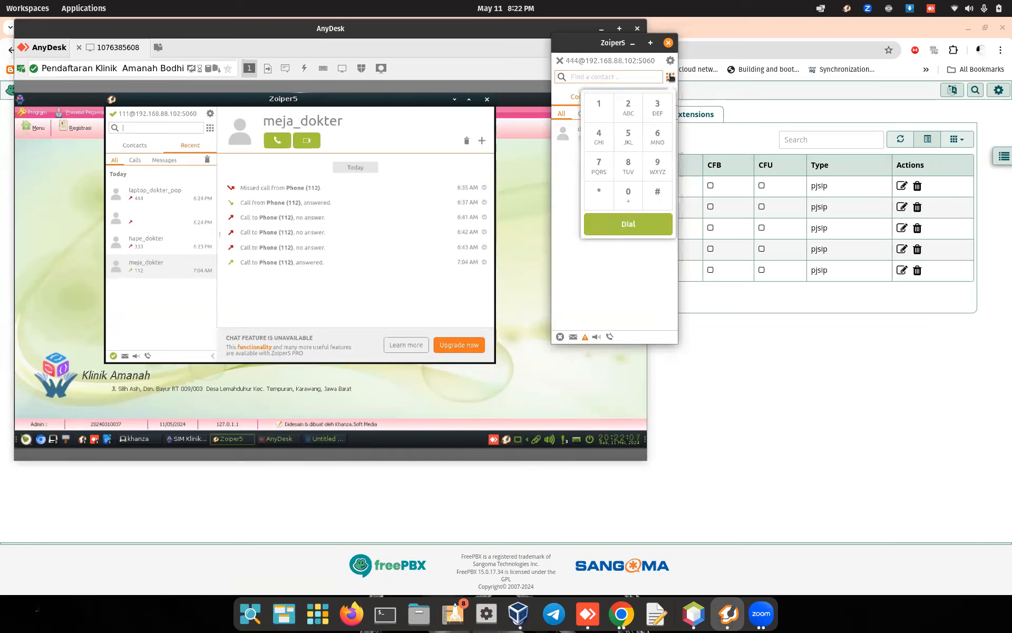
left_click(595, 110)
left_click(594, 110)
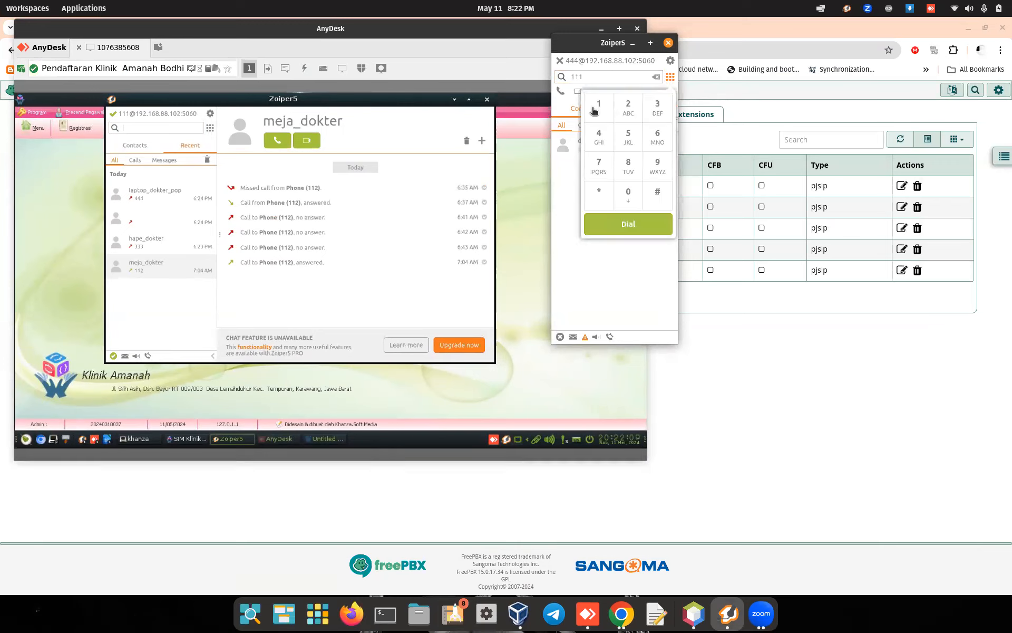
left_click(622, 222)
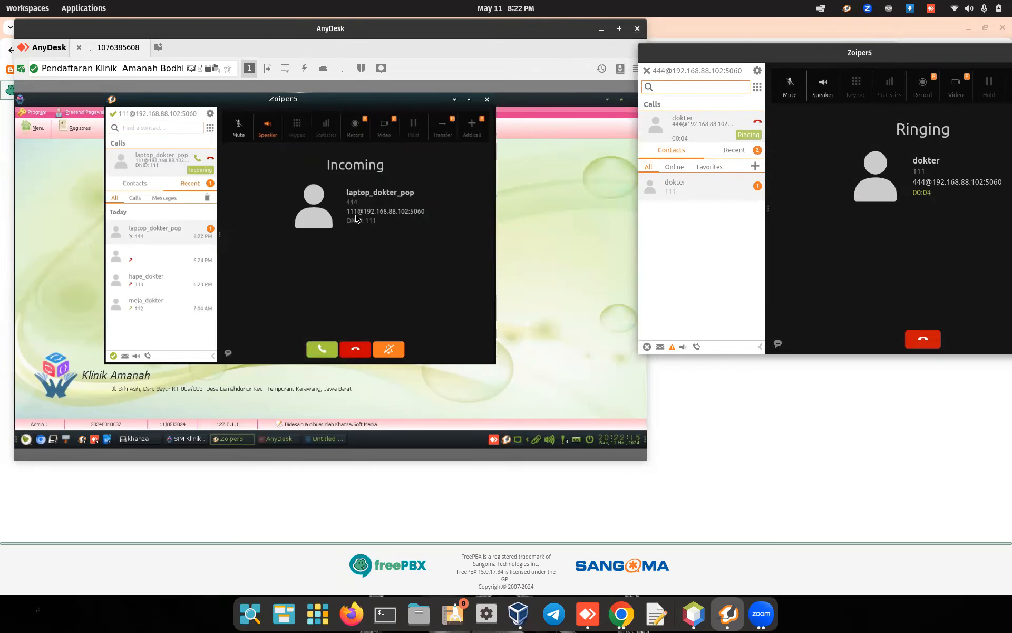
left_click(323, 351)
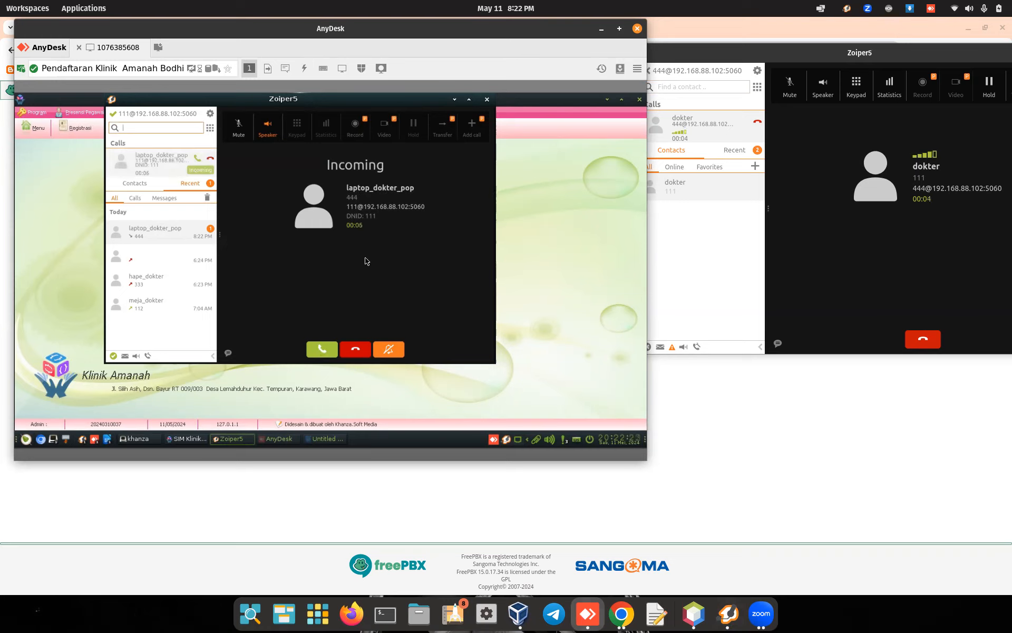
left_click(322, 349)
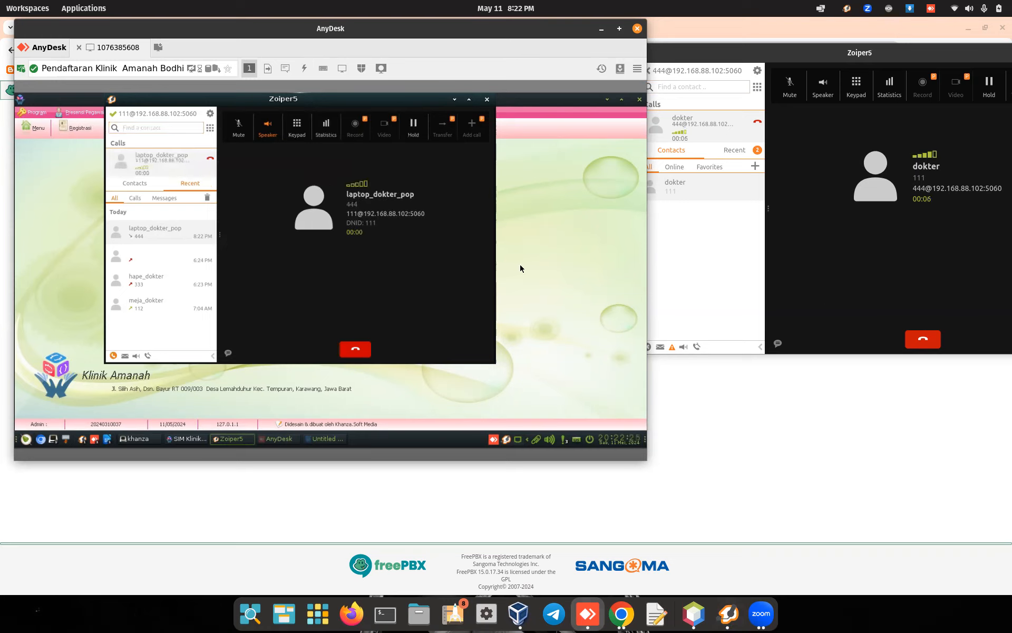
Step: Hang up the call, minimize the remote Zoiper5, and close the AnyDesk session
left_click(931, 343)
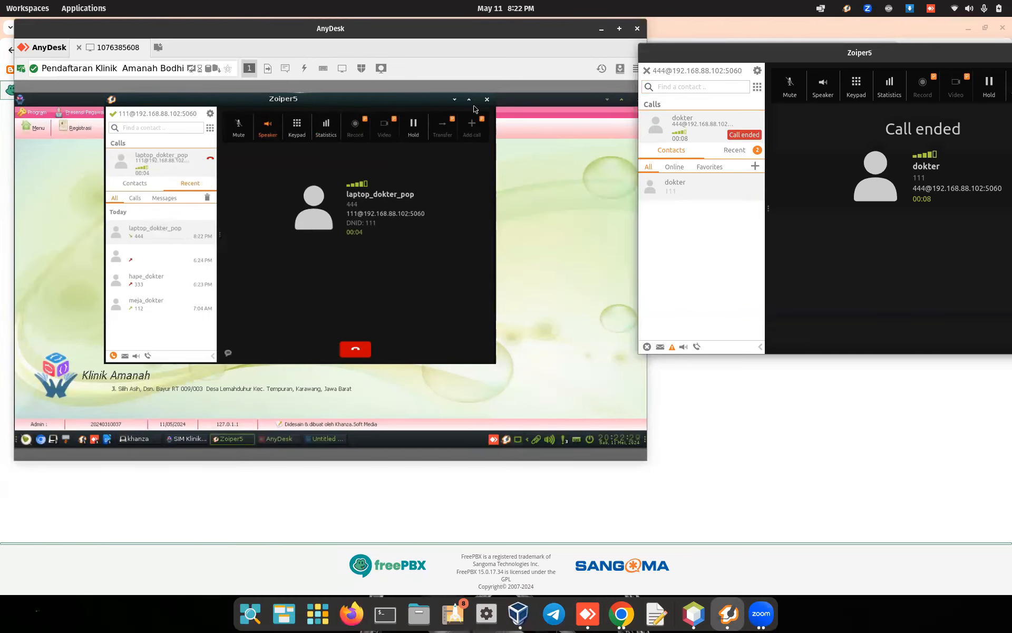
left_click(454, 99)
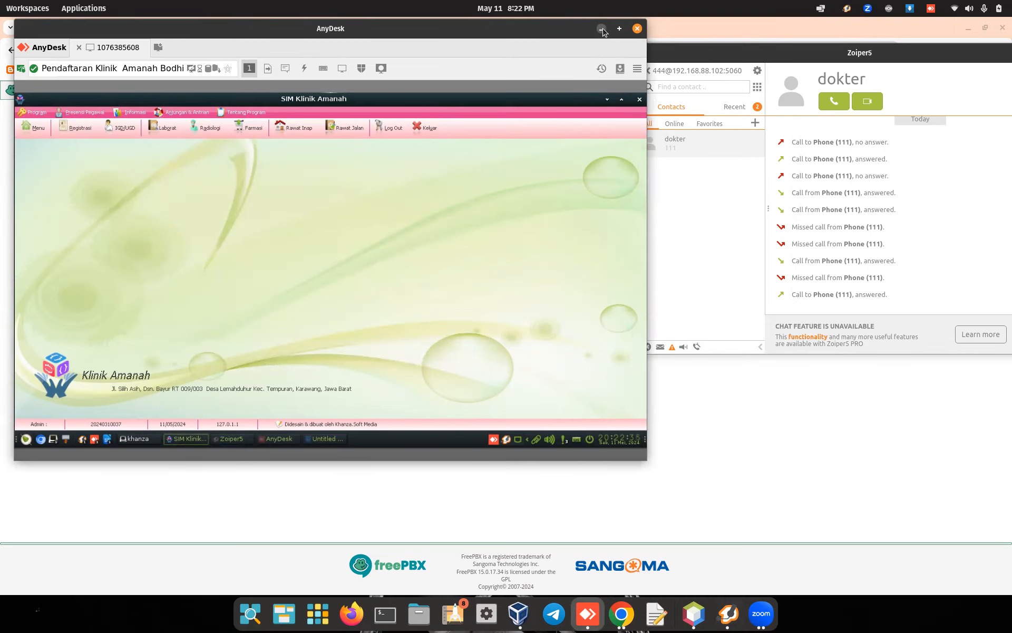
left_click(638, 31)
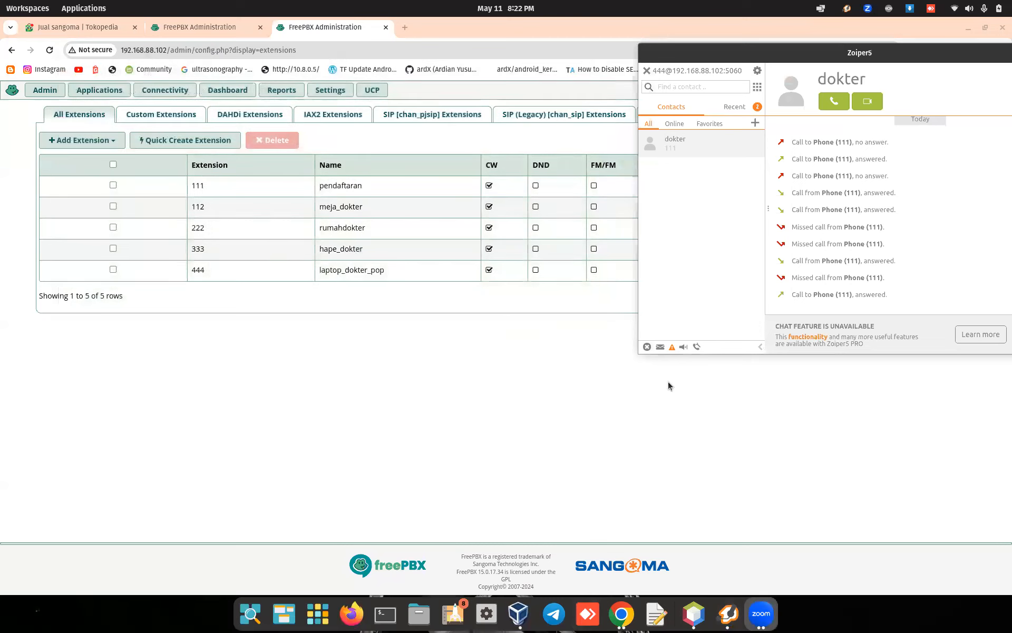
Step: In NetBeans, open setting/database.xml from the project's Files tree
left_click(669, 382)
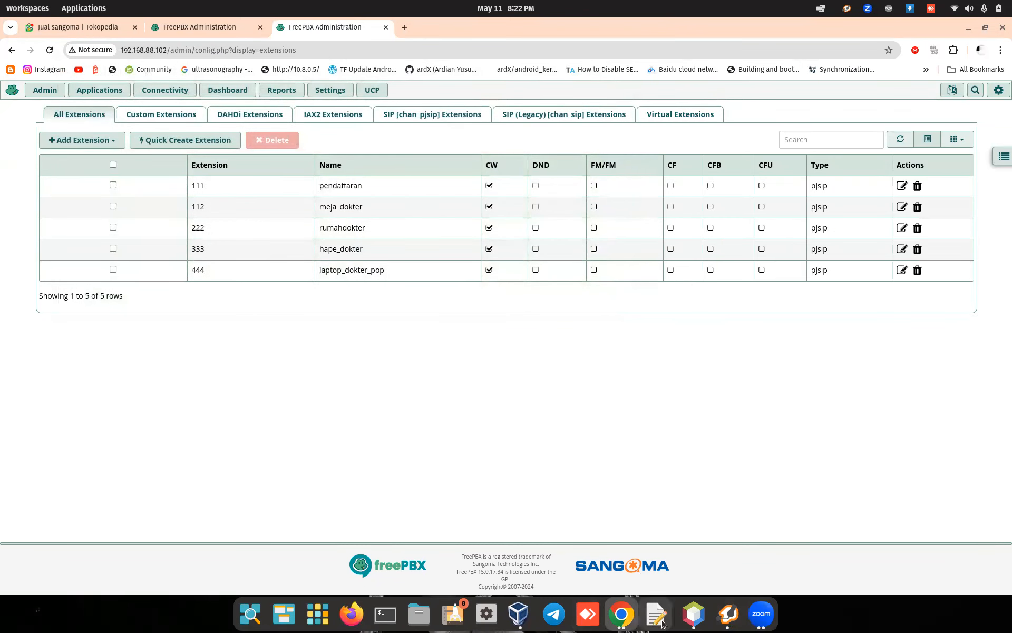
left_click(694, 613)
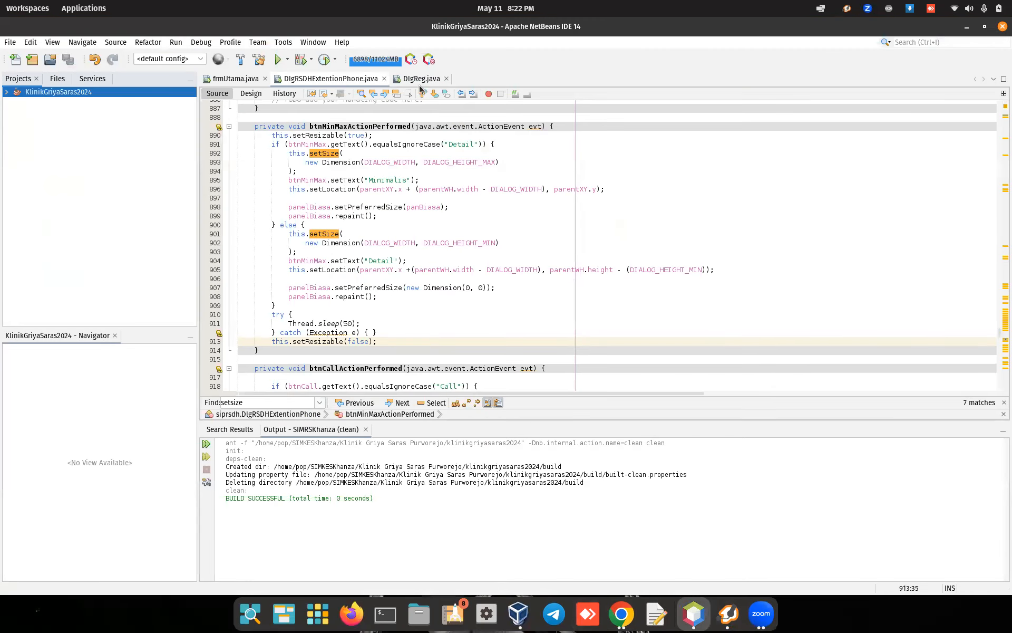
left_click(420, 79)
left_click(331, 79)
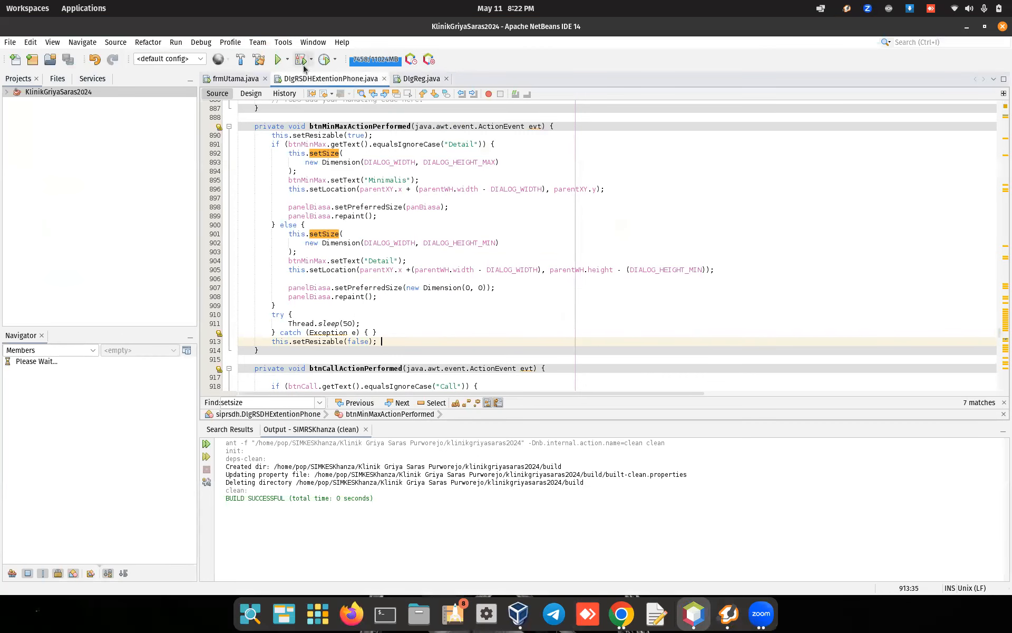
left_click(53, 78)
double_click(65, 262)
scroll(478, 216, "down", 12)
scroll(477, 216, "down", 20)
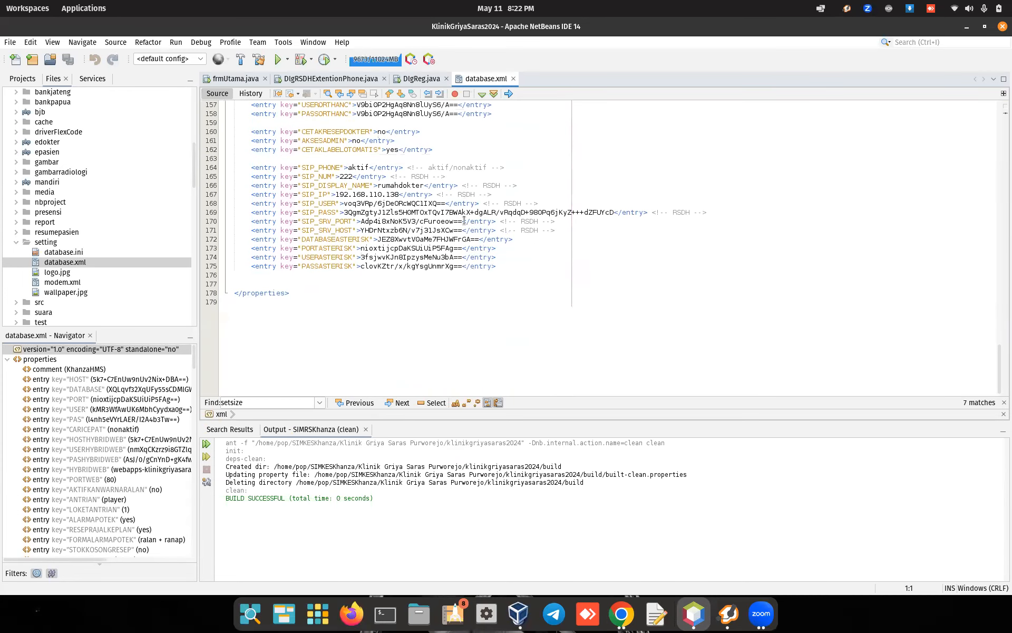
scroll(464, 221, "up", 1)
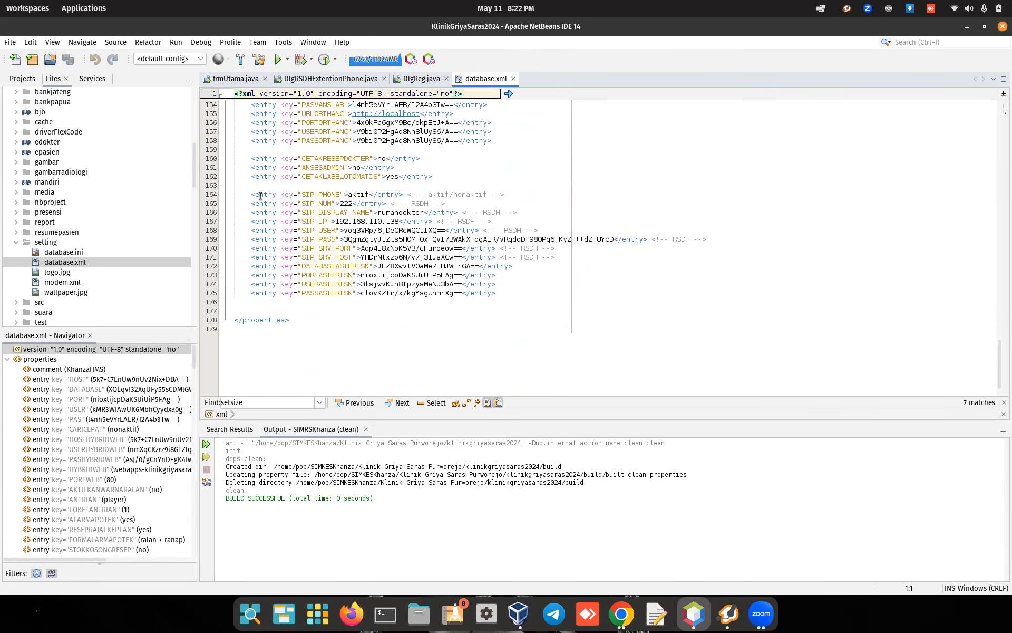
Step: Copy the SIP and Asterisk entries on lines 164–175, then deselect them
left_click_drag(250, 194, 496, 293)
right_click(457, 251)
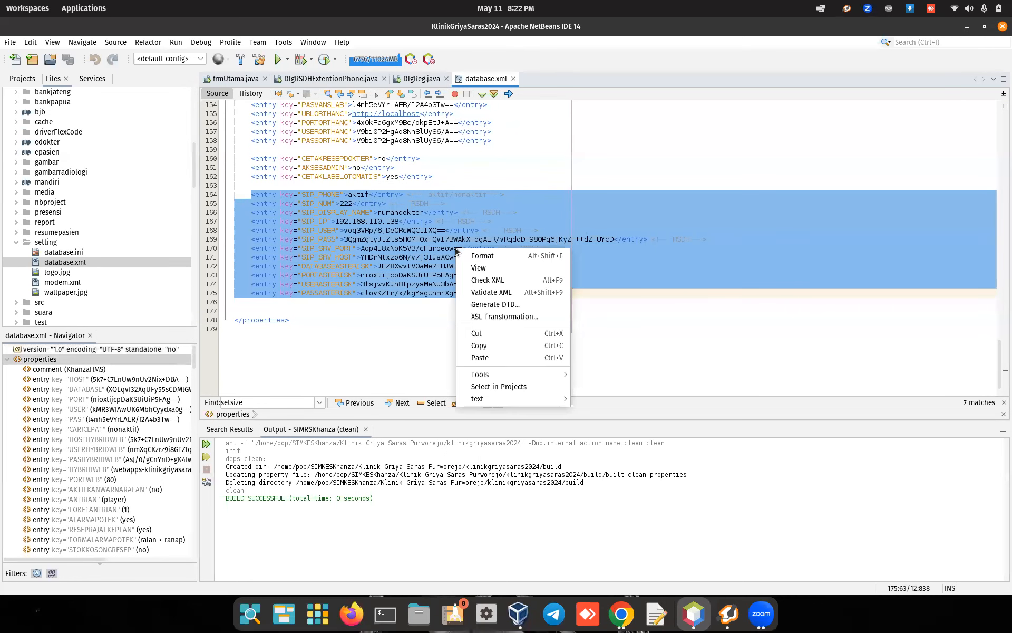
left_click(484, 346)
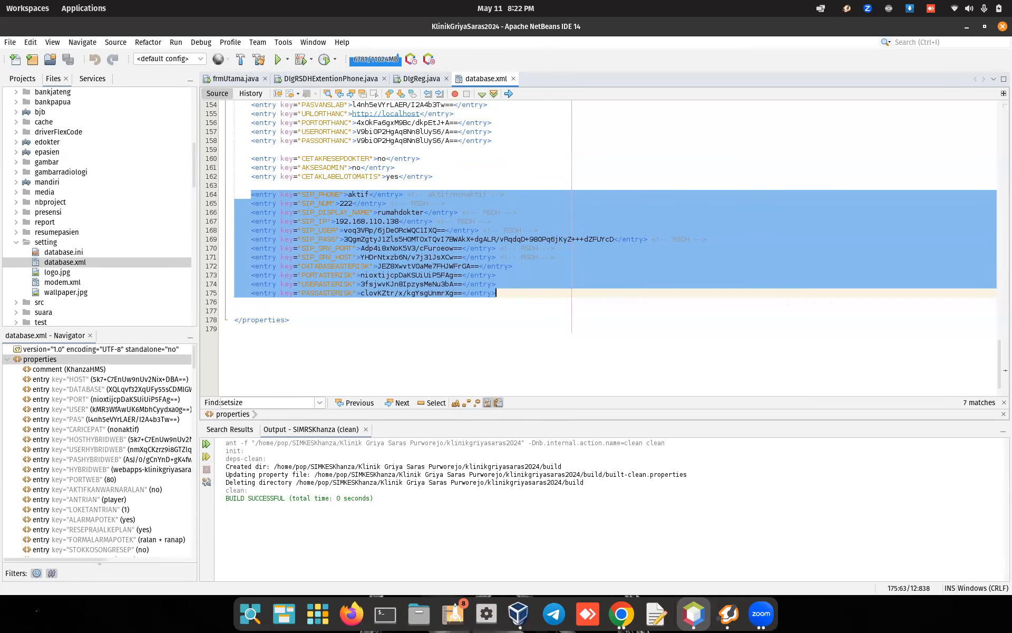
key("alt+Tab")
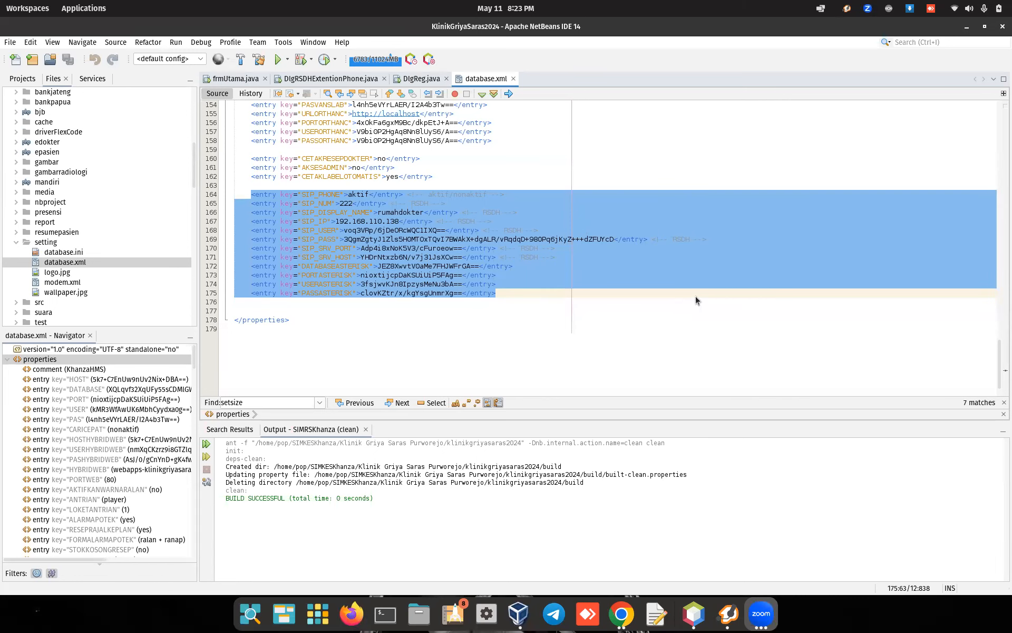
left_click(500, 248)
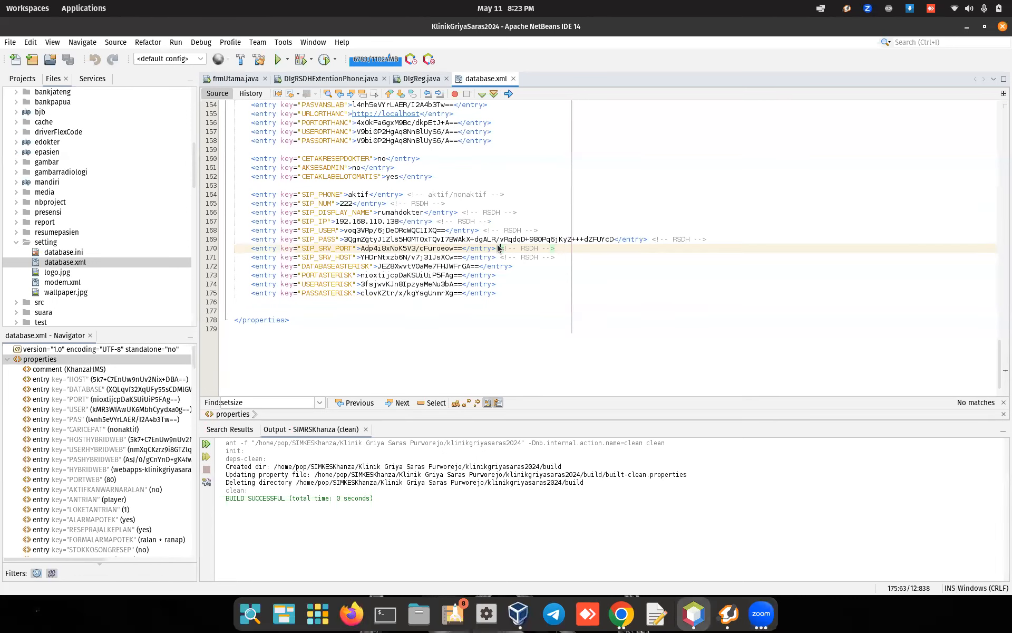
Step: Launch navicat16-premium-en.AppImage from the Desktop in trial mode, then open a maximized Terminal
left_click(424, 625)
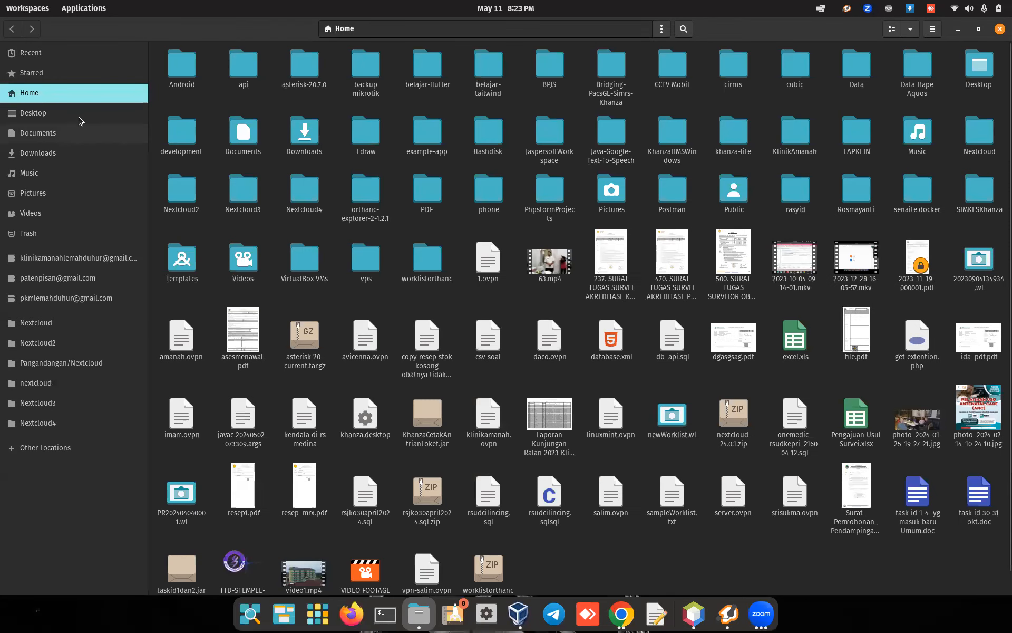
left_click(81, 117)
left_click(376, 257)
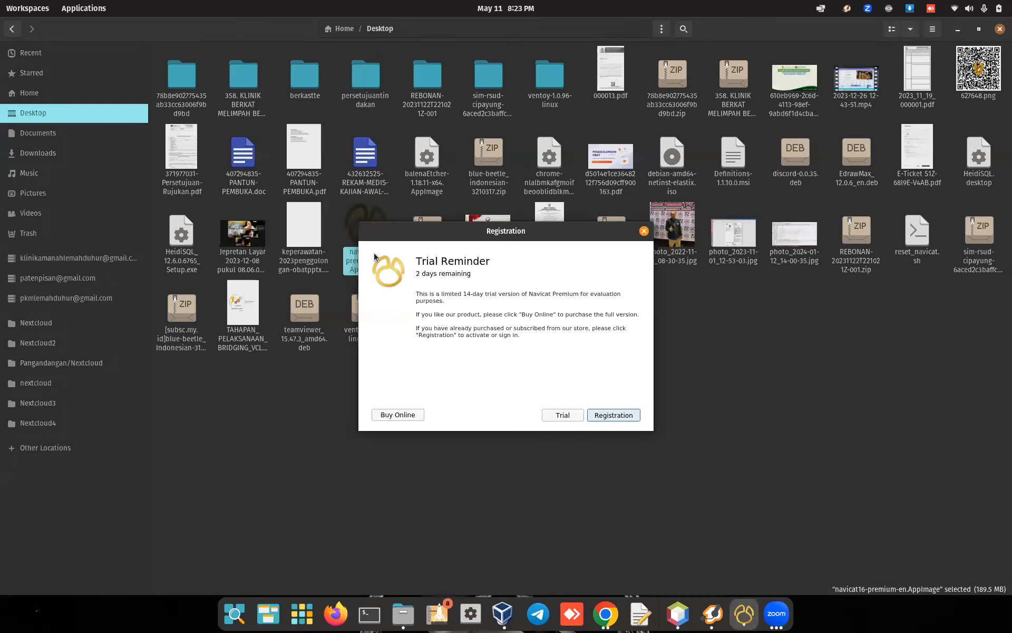
left_click(552, 416)
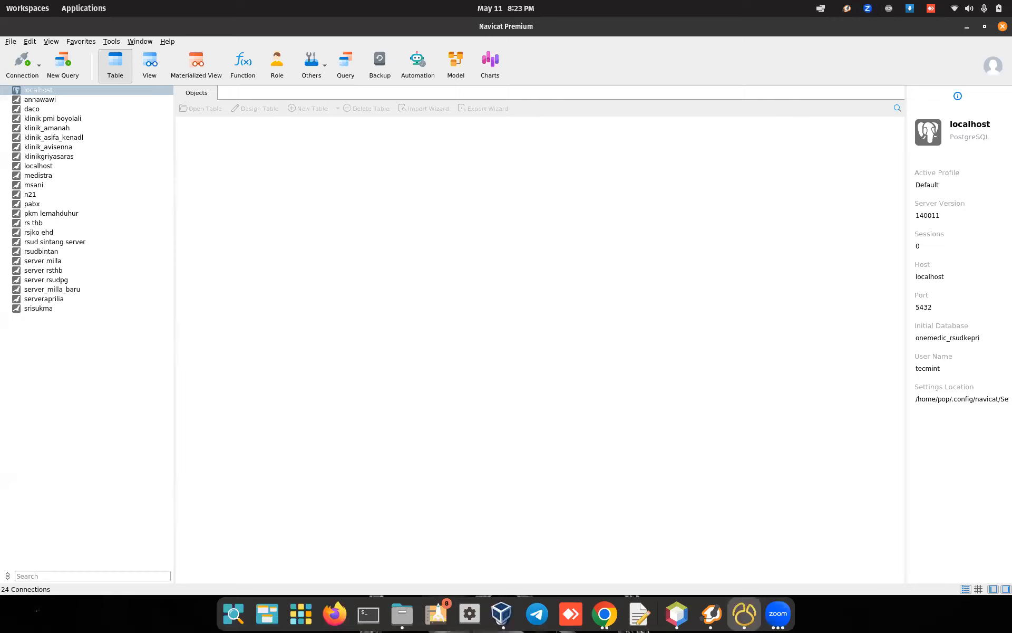
left_click(368, 613)
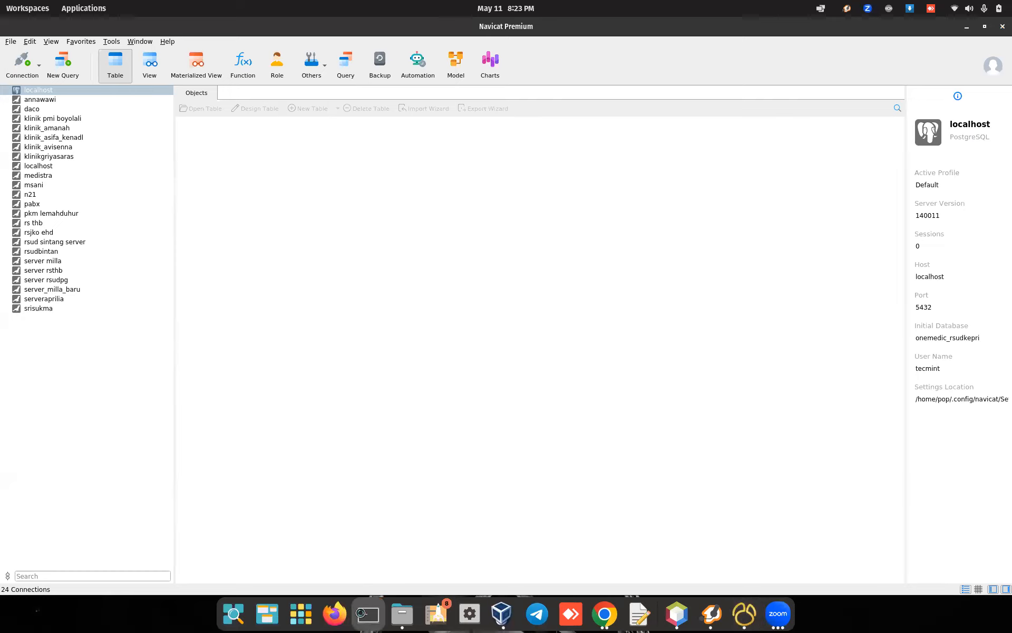
left_click(417, 49)
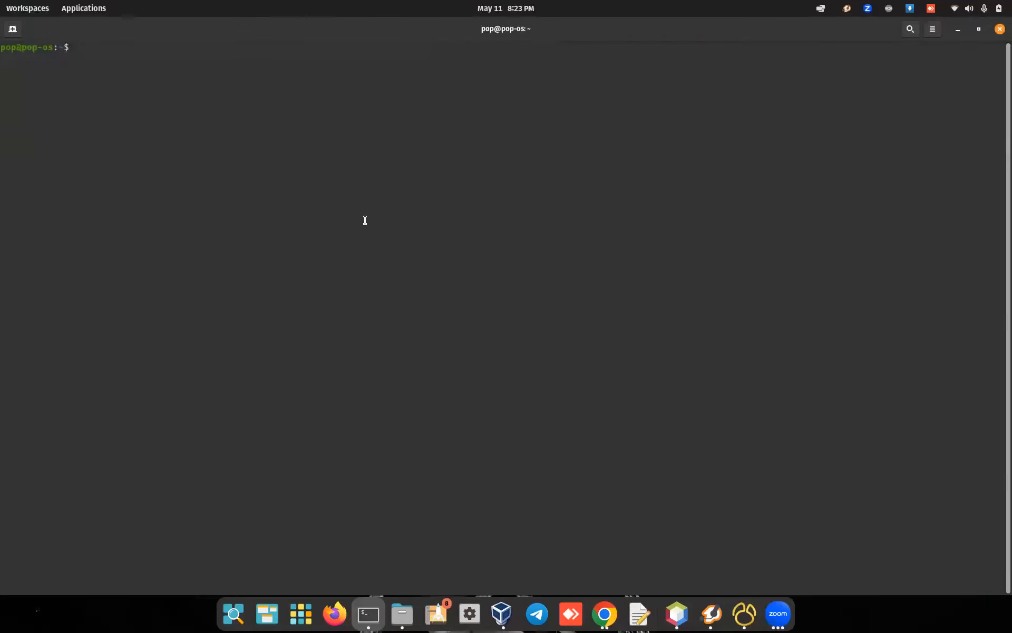
Step: SSH into the FreePBX server at 192.168.88.102 as root, entering the root password
type("ssh root@192.168.88.102")
key("Return")
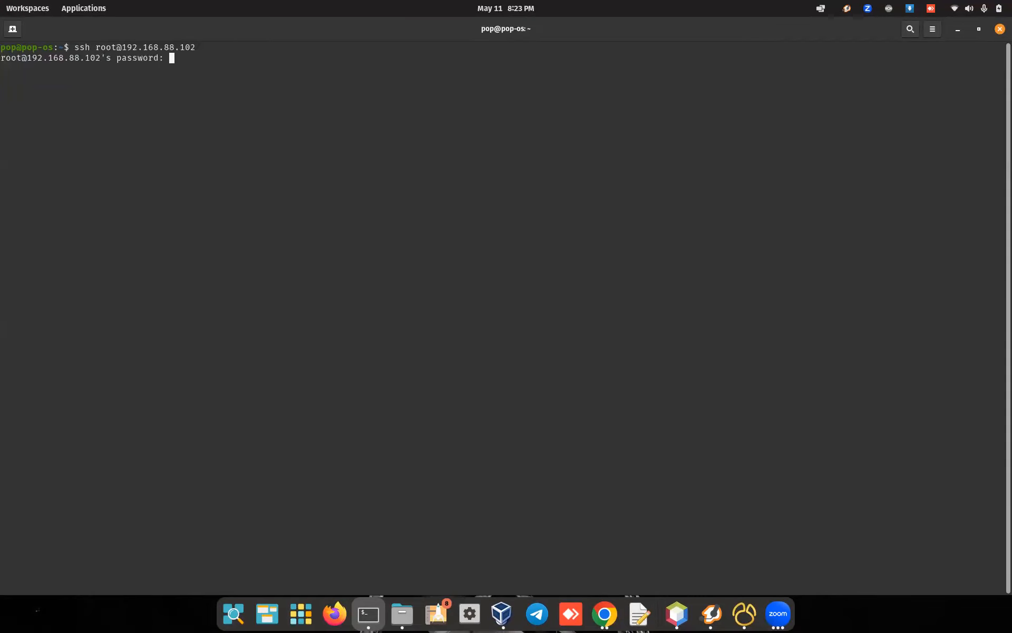
key("Return")
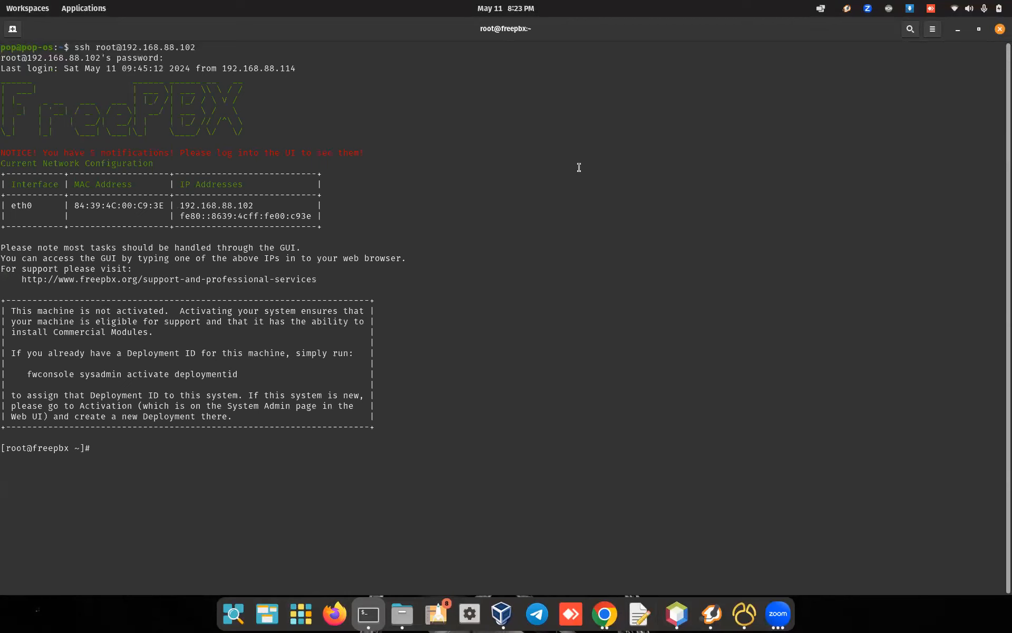
Step: Start the MariaDB monitor with sudo mysql and switch to the mysql database
type("sudo mysql")
key("Return")
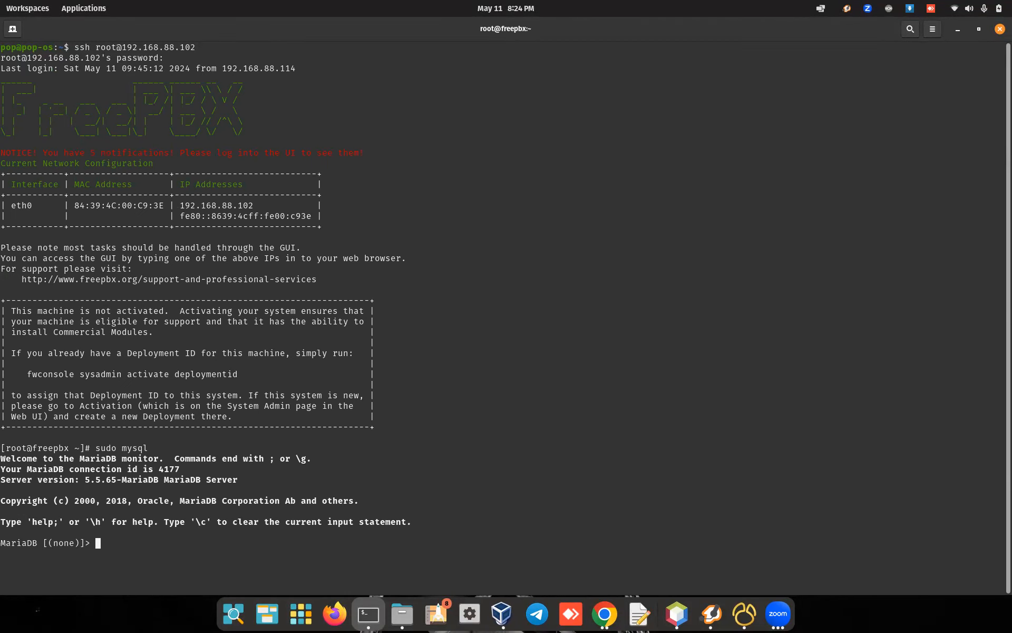
type("use mysql;")
key("Return")
Step: Recall the earlier GRANT ALL PRIVILEGES statement and select its user name 'client'
type("flush privileges;")
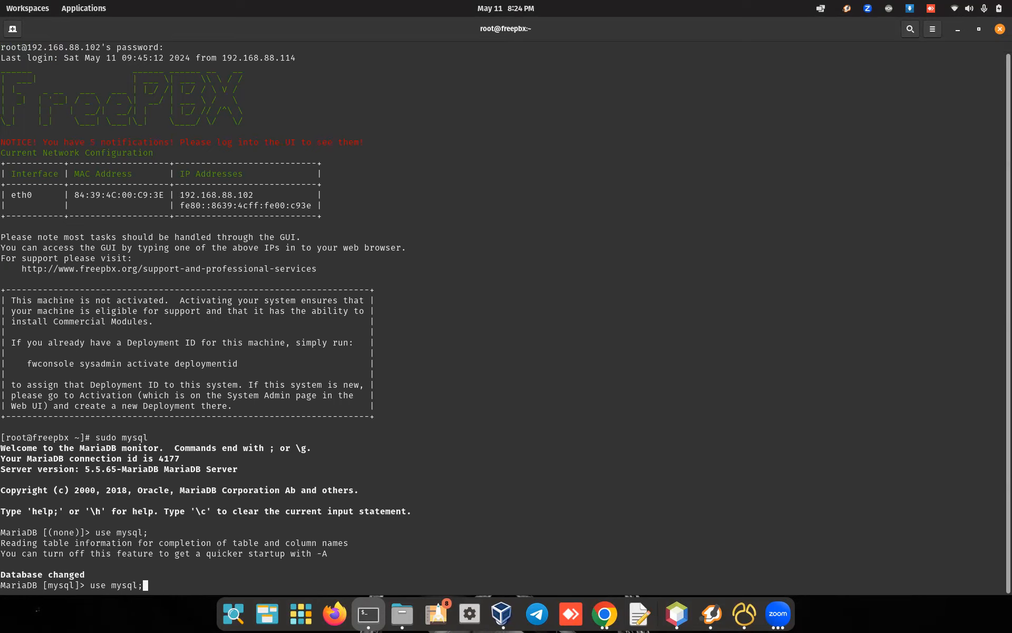
key("Up")
key("Up")
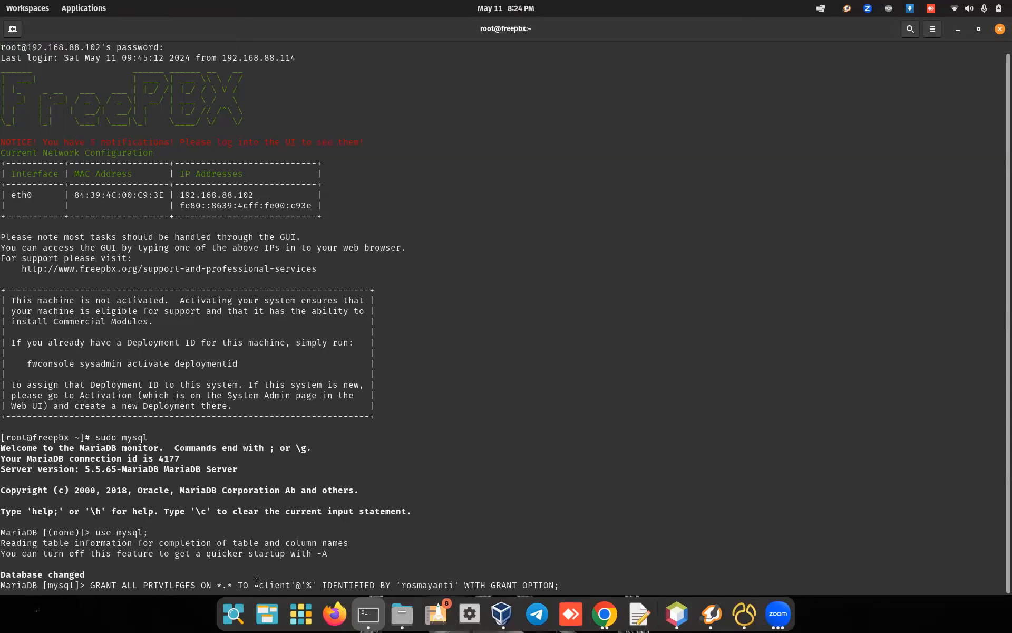
left_click_drag(259, 586, 295, 586)
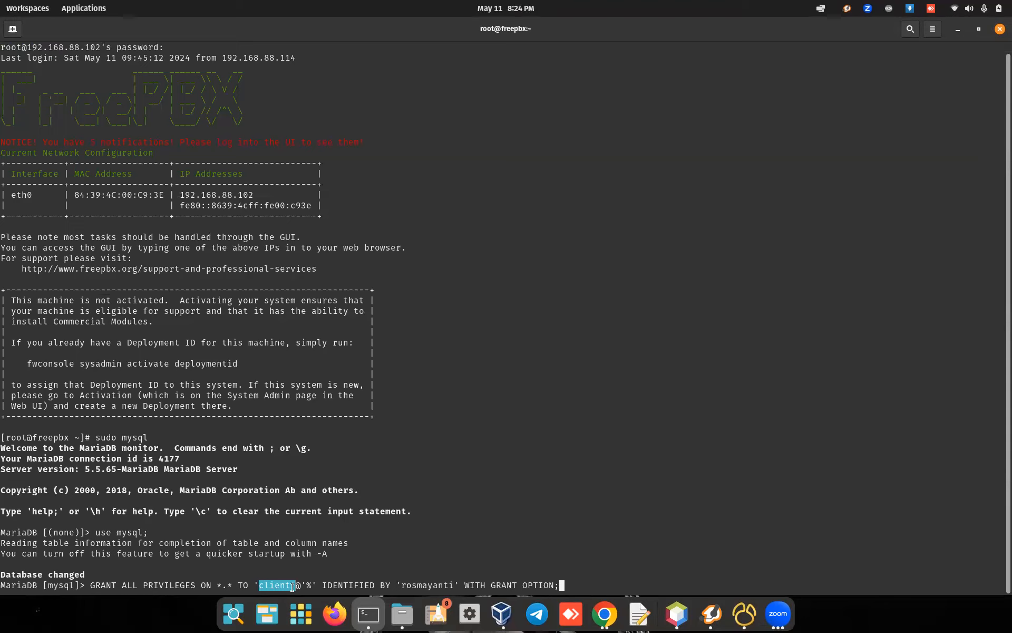
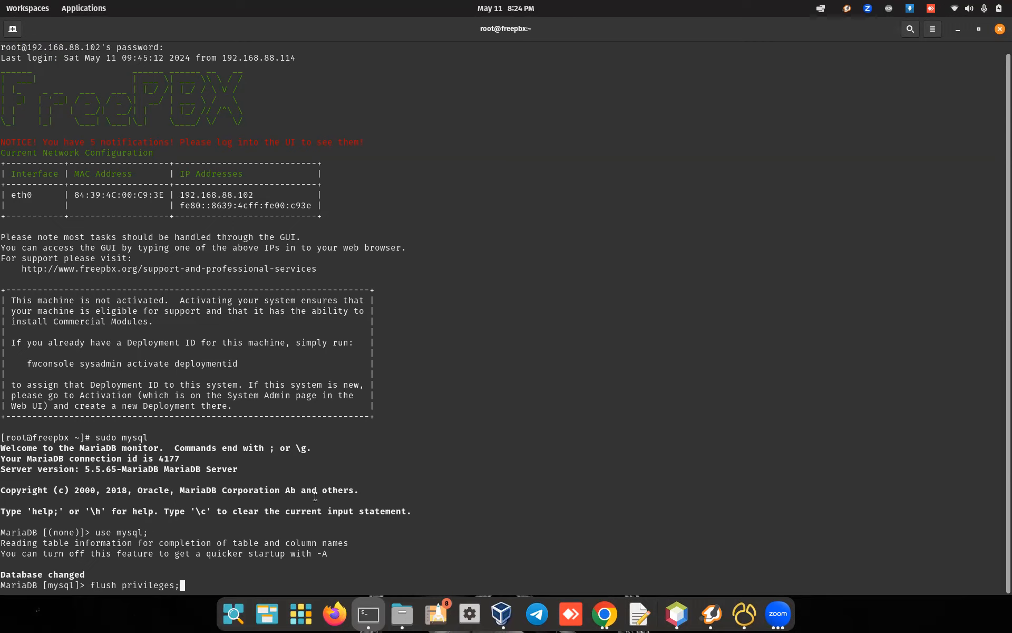
Step: Switch from the MariaDB terminal session to Navicat Premium's saved connections list
left_click(744, 613)
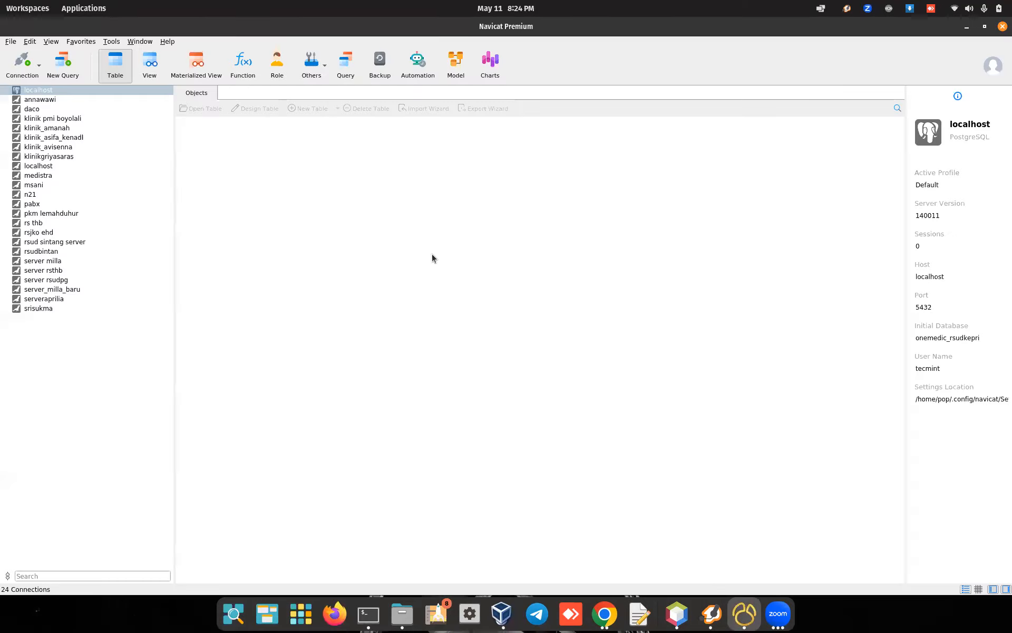
Step: Open the devices table of the pabx connection's asterisk database to view its five pjsip extensions
double_click(39, 205)
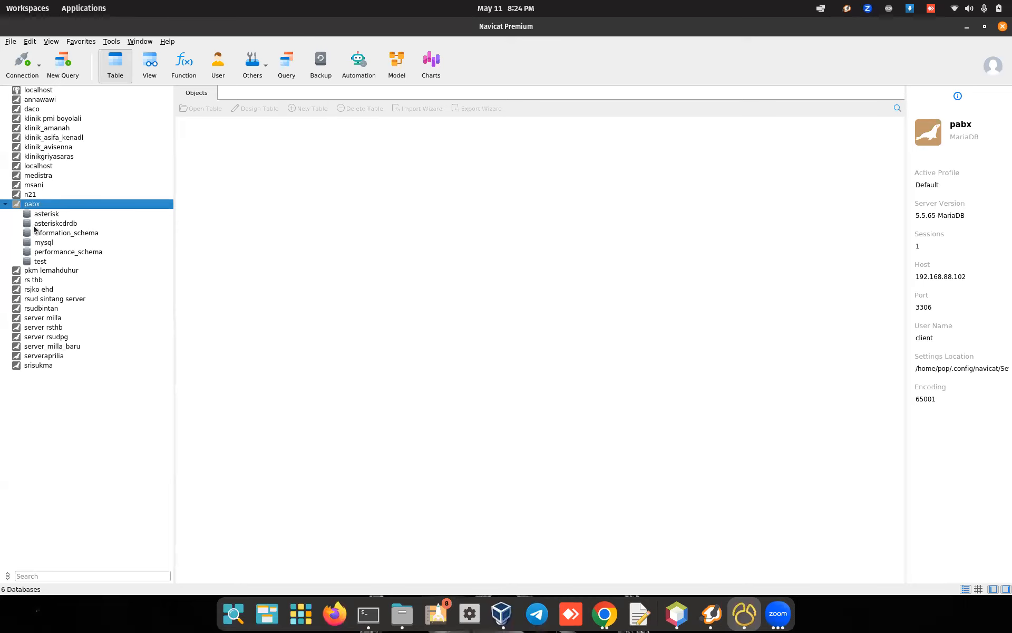
double_click(40, 215)
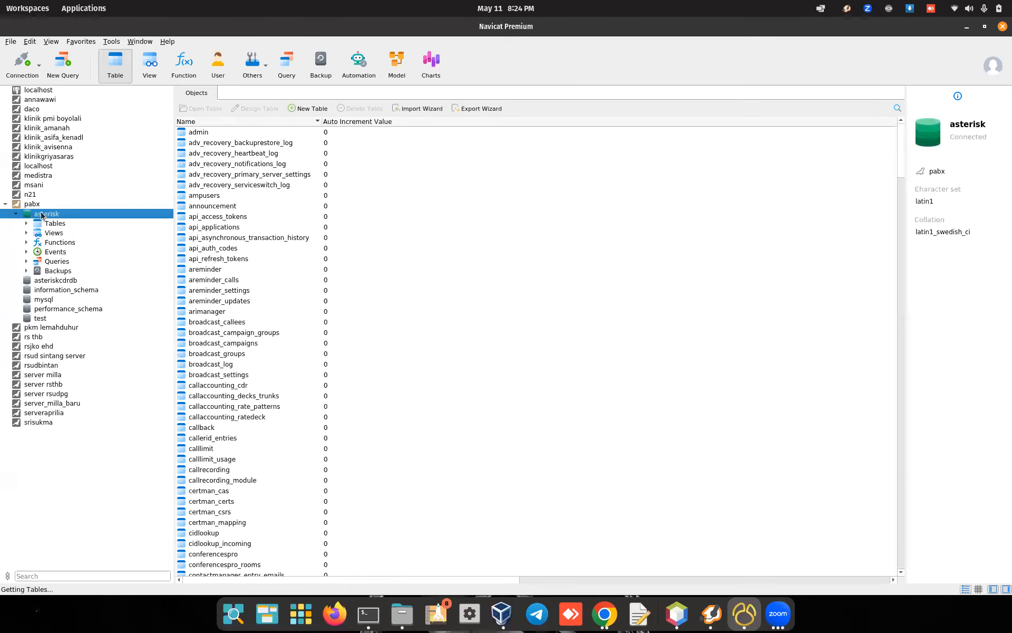
scroll(419, 266, "down", 14)
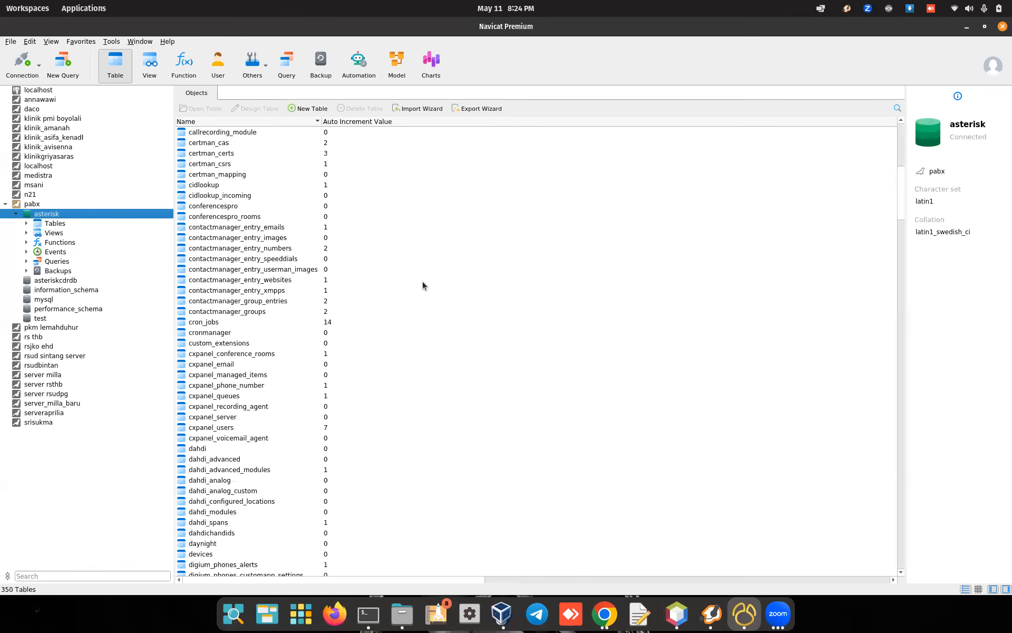
scroll(423, 285, "down", 4)
scroll(423, 286, "up", 4)
scroll(418, 289, "down", 2)
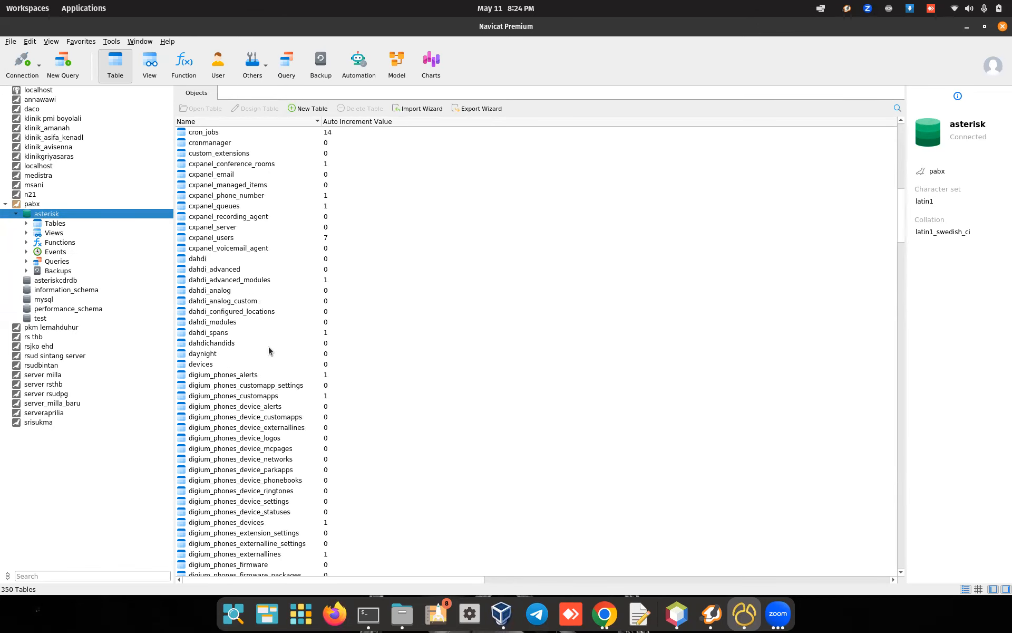
double_click(201, 365)
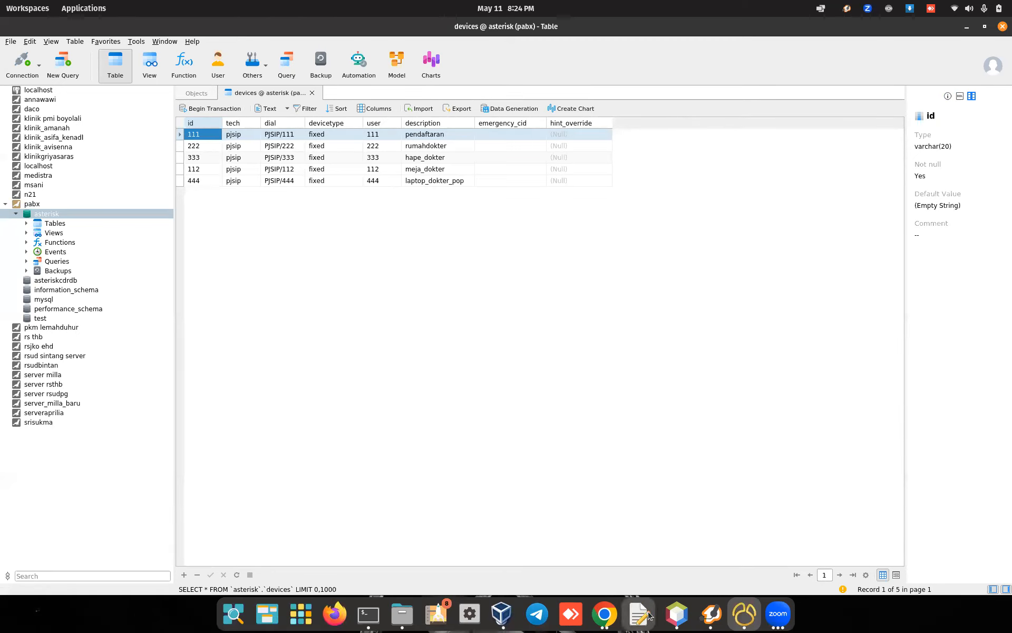
left_click(677, 613)
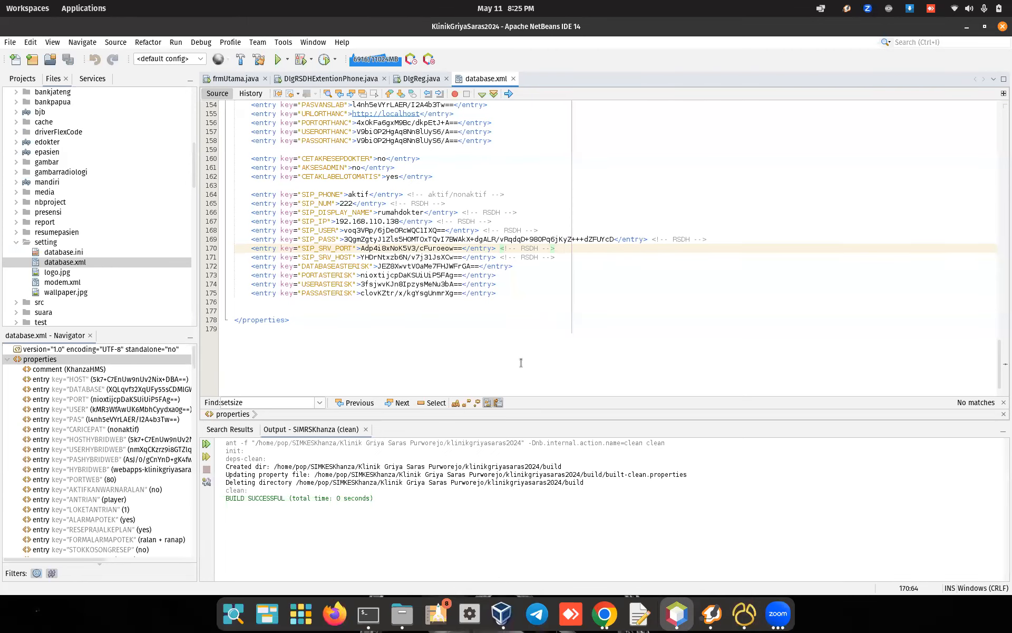
Step: Check database.xml's SIP_PHONE value aktif and SIP_NUM value 222 for rumahdokter
left_click(272, 203)
left_click_drag(252, 195, 273, 196)
left_click(323, 195)
left_click_drag(348, 194, 371, 195)
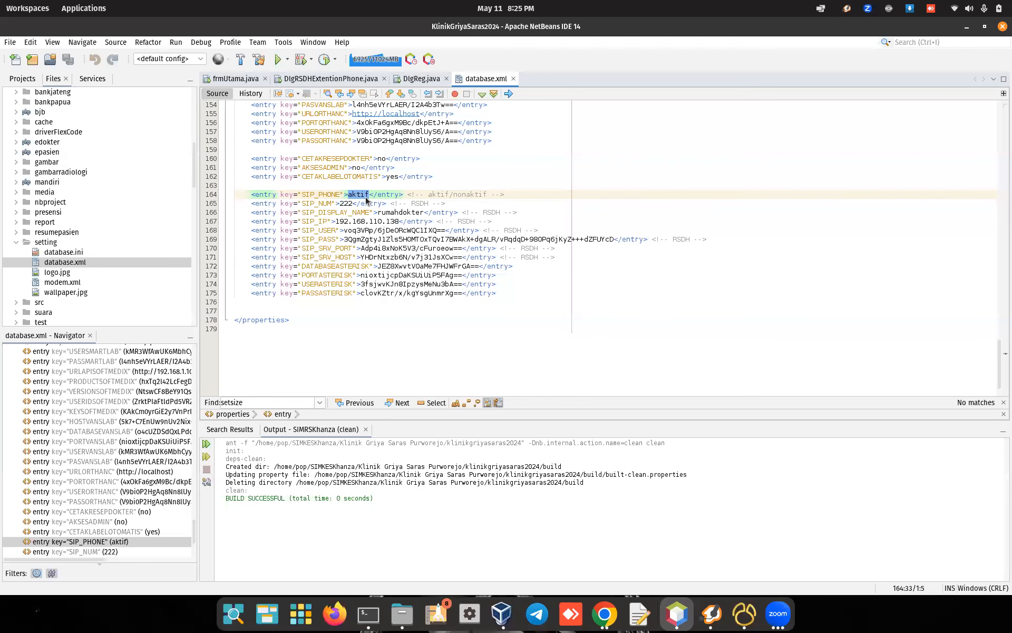
left_click(370, 195)
left_click_drag(339, 206, 348, 212)
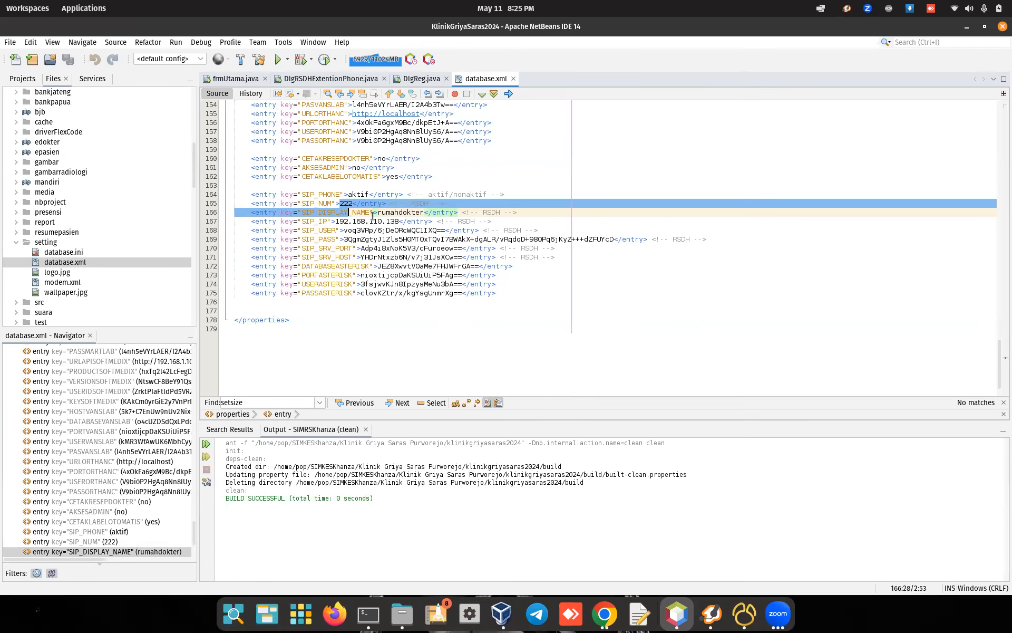
left_click(455, 212)
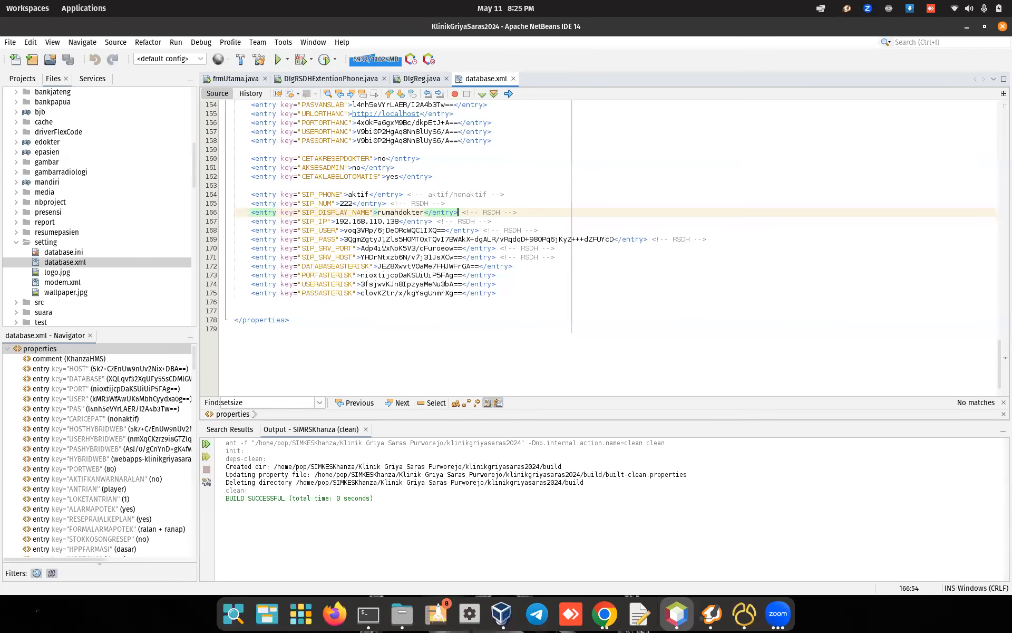
left_click(391, 214)
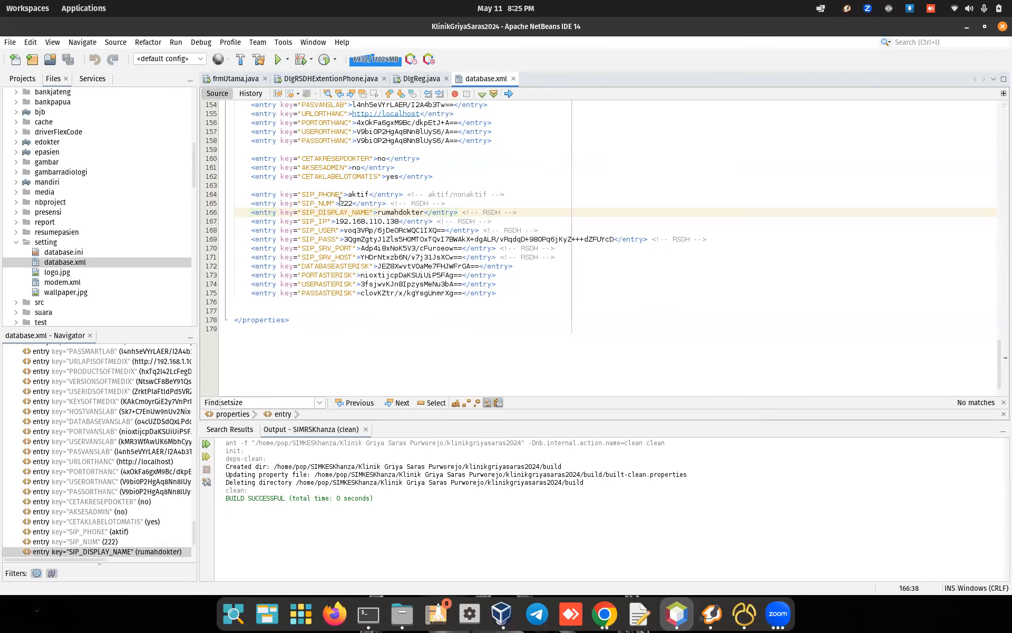
Step: Compare against extension 222 rumahdokter in the FreePBX extensions list
left_click(606, 613)
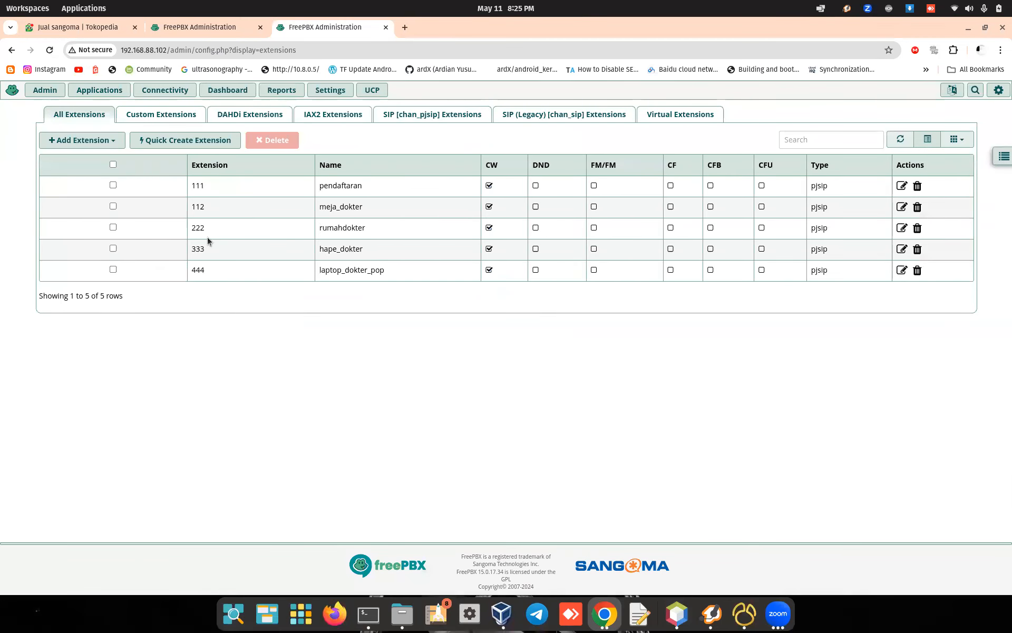
left_click_drag(189, 231, 210, 233)
left_click_drag(318, 228, 380, 230)
Step: Review the SIP_IP 192.168.110.138, encoded SIP_USER and SIP_PASS values in database.xml
left_click(677, 613)
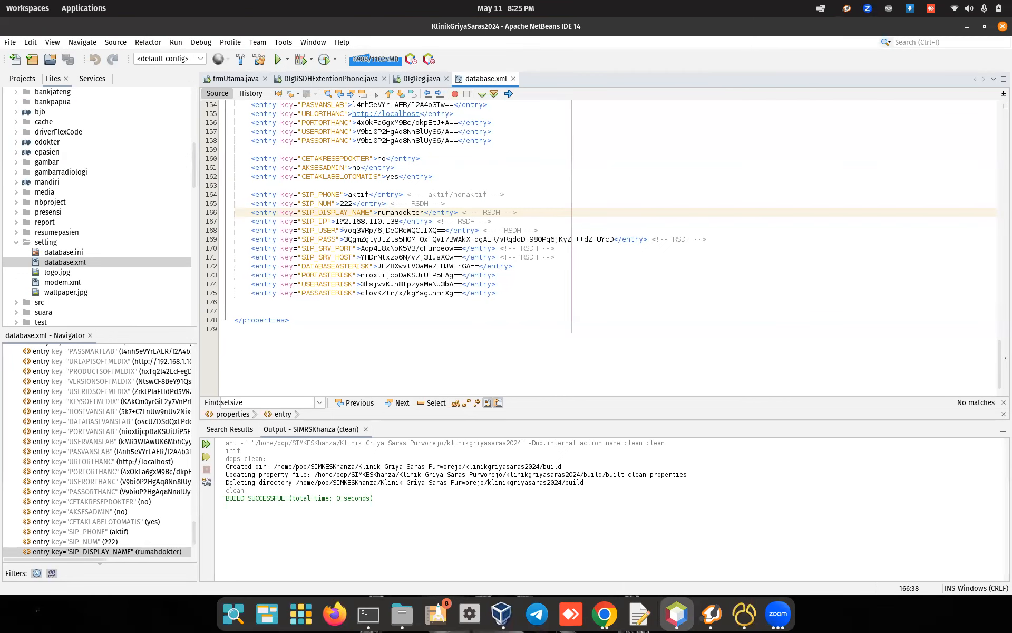
left_click_drag(336, 221, 398, 223)
left_click(378, 238)
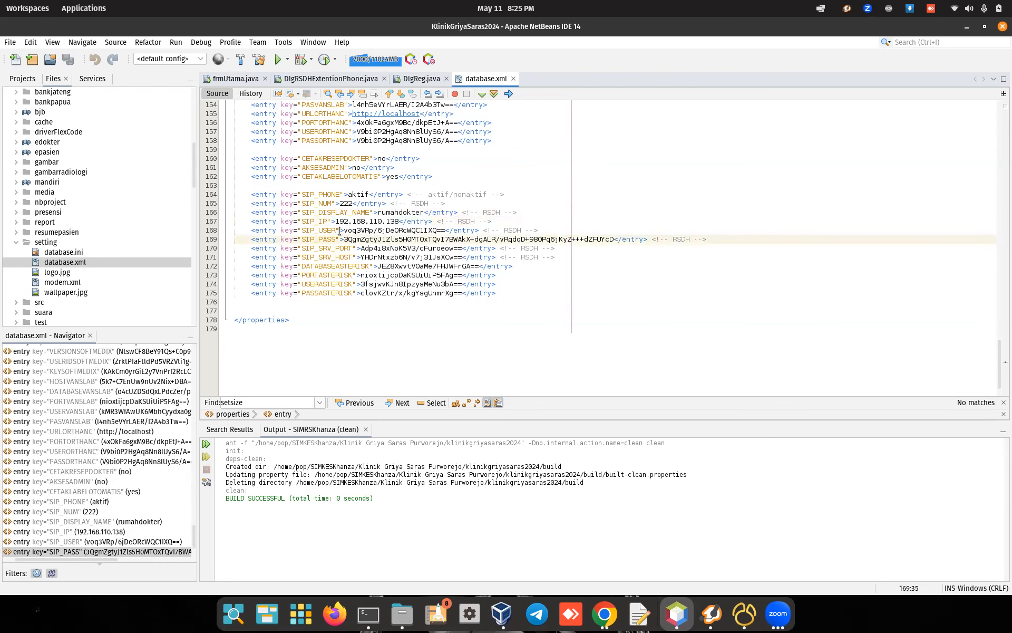
left_click_drag(342, 230, 449, 231)
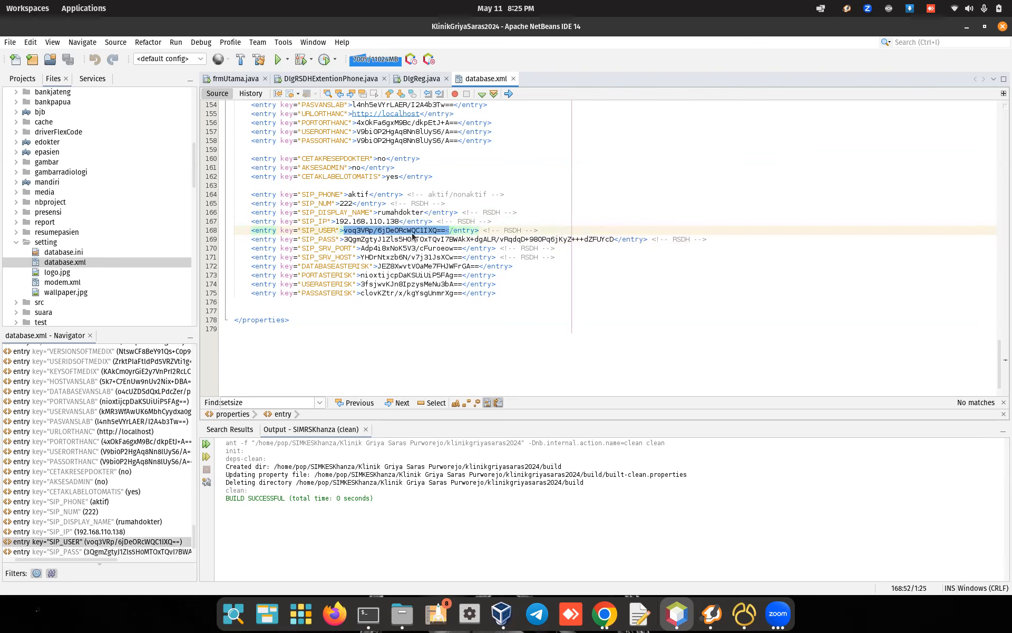
left_click(344, 239)
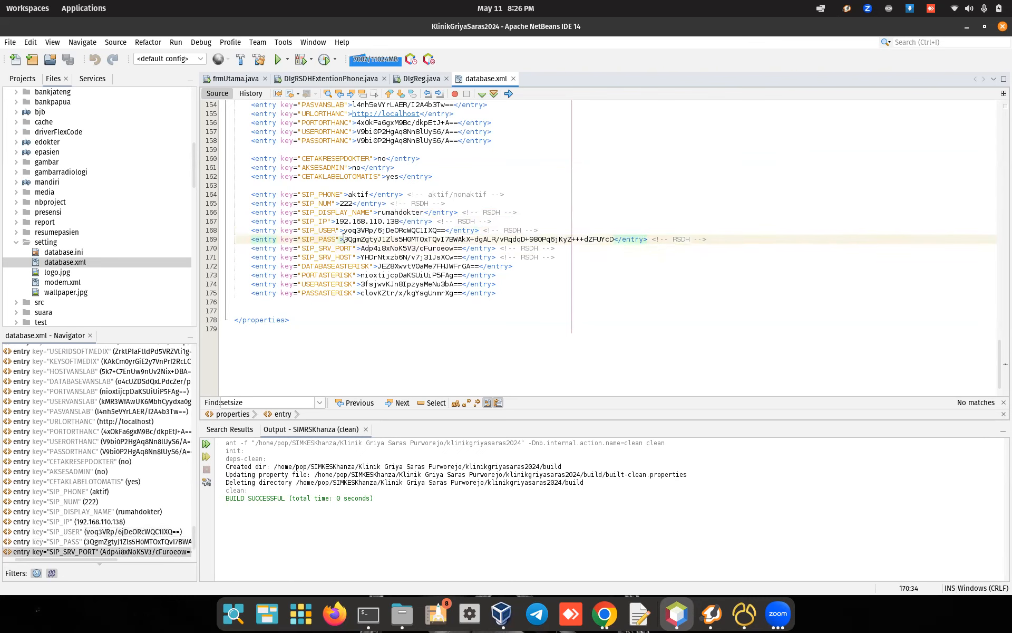
left_click_drag(344, 239, 347, 238)
left_click(699, 611)
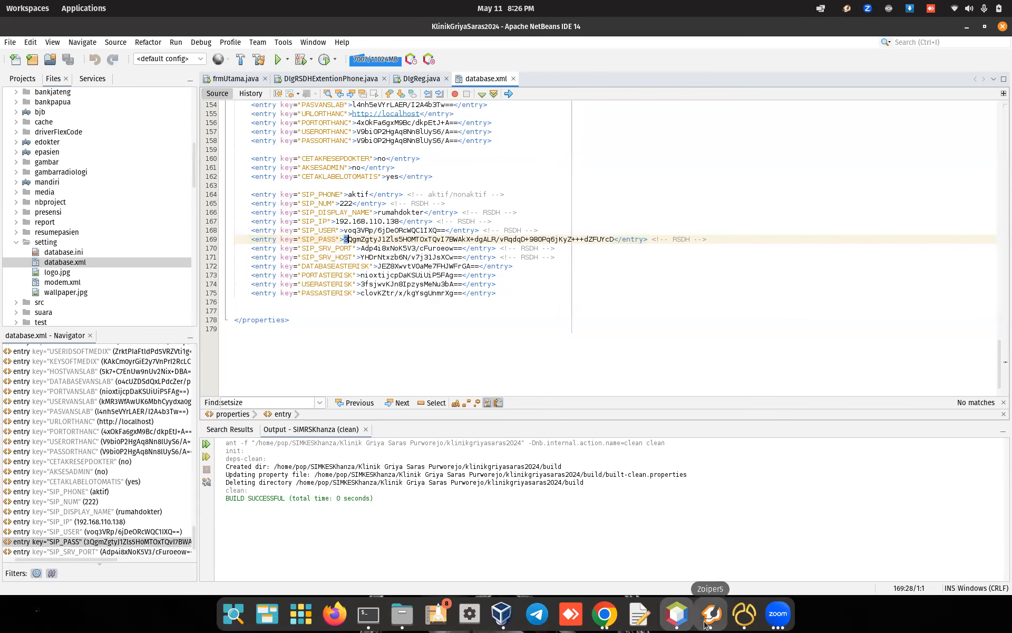
left_click(604, 613)
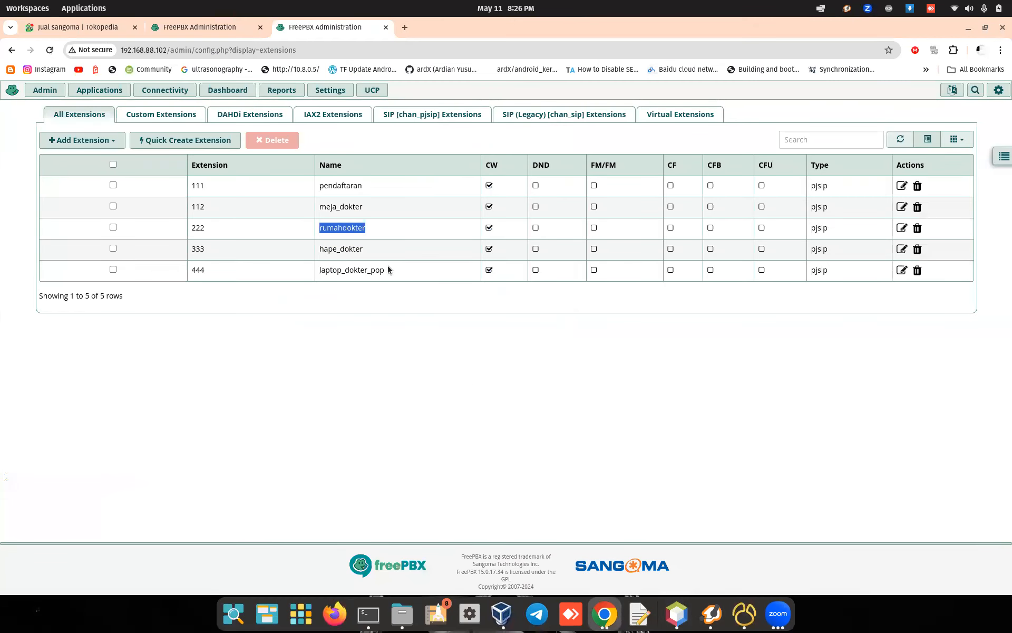
Step: Open extension 222's edit page in FreePBX and reveal its secret
left_click(901, 228)
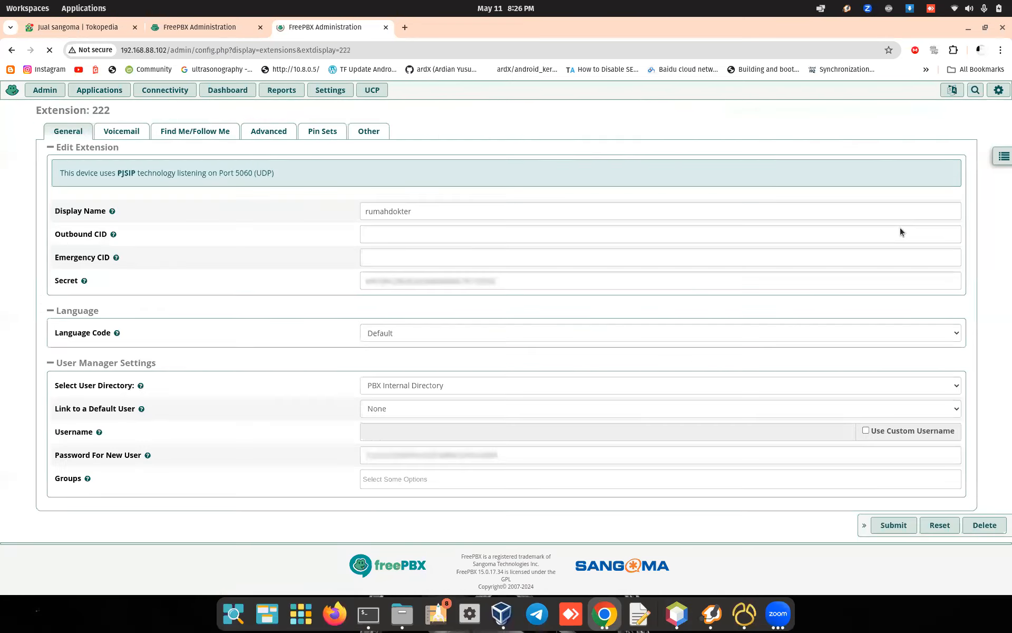
left_click(491, 281)
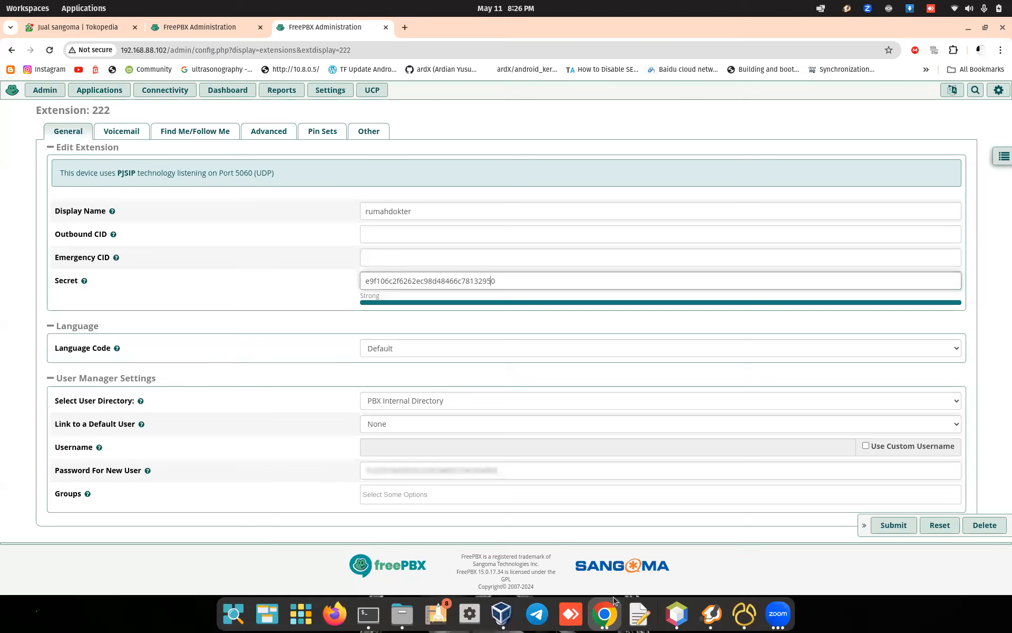
left_click(677, 613)
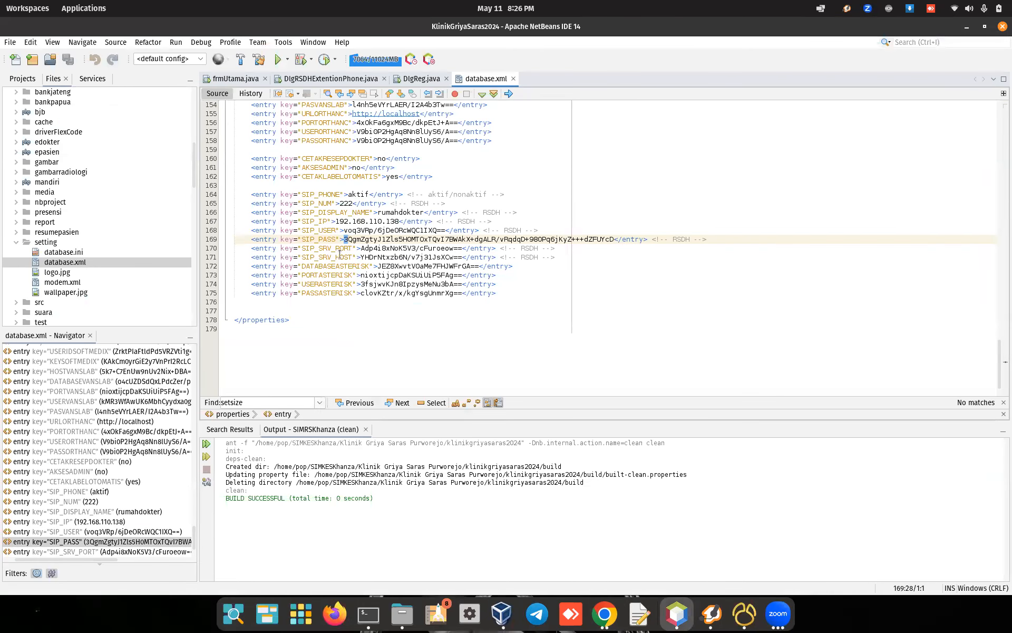
Step: Compare database.xml's SIP_SRV_PORT and SIP_SRV_HOST with the server IP in the FreePBX address
left_click(432, 248)
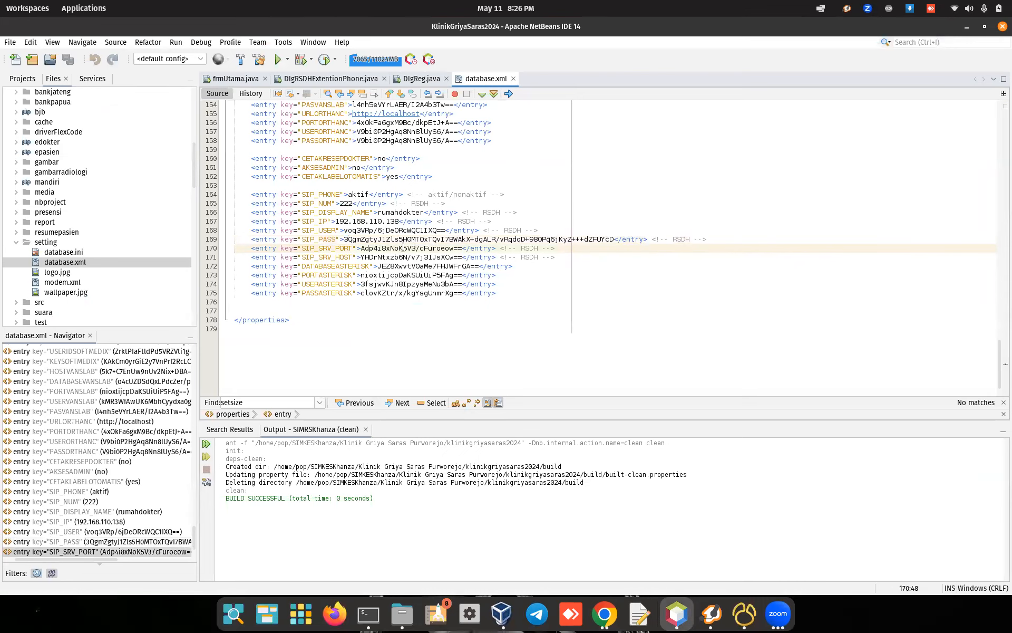
left_click(388, 257)
left_click(604, 611)
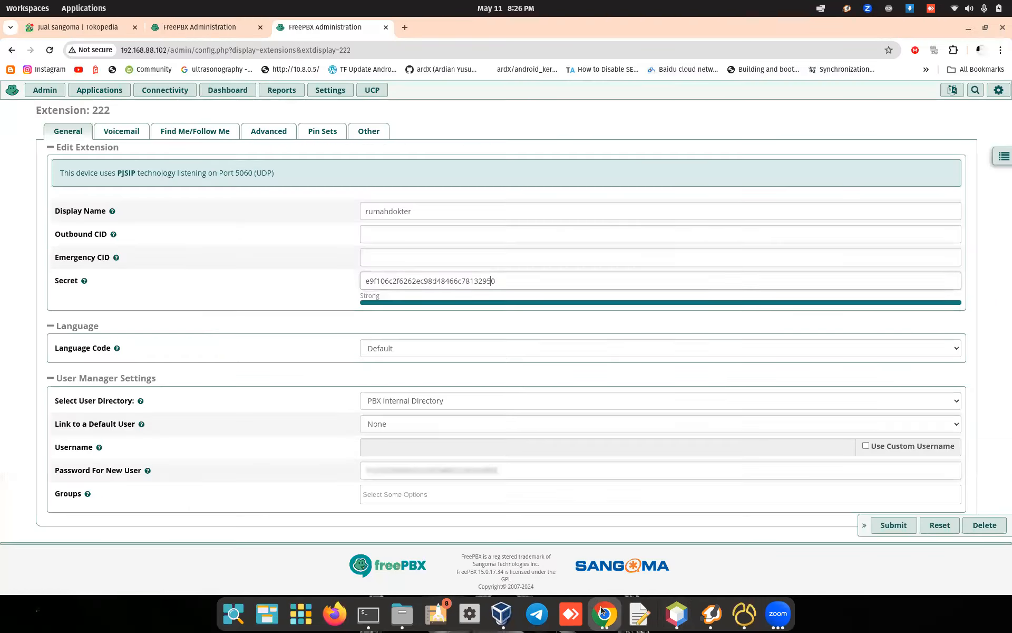
left_click_drag(121, 52, 170, 48)
left_click(155, 53)
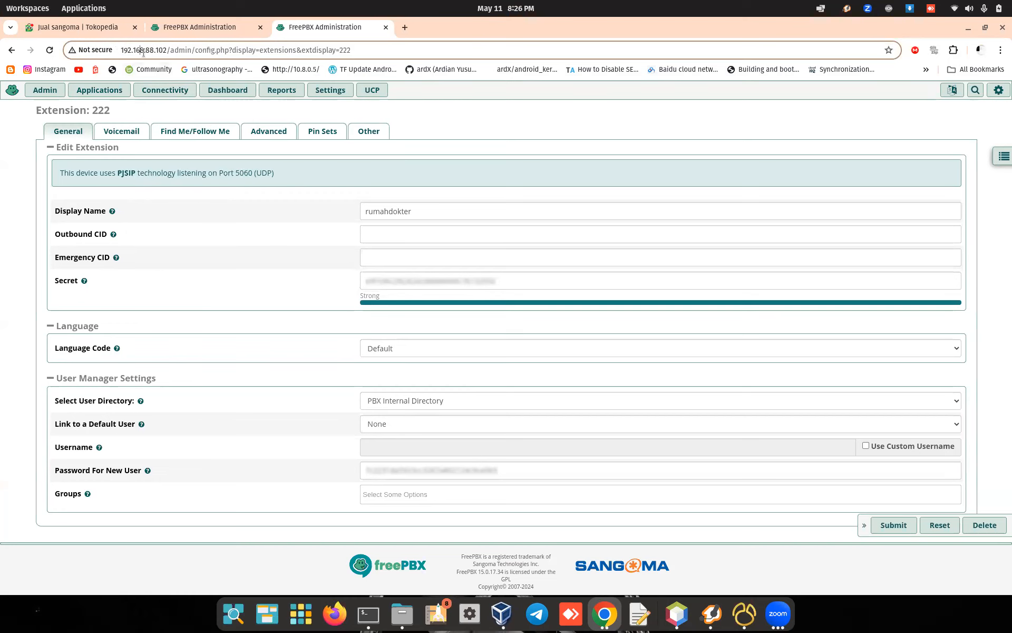
left_click(669, 614)
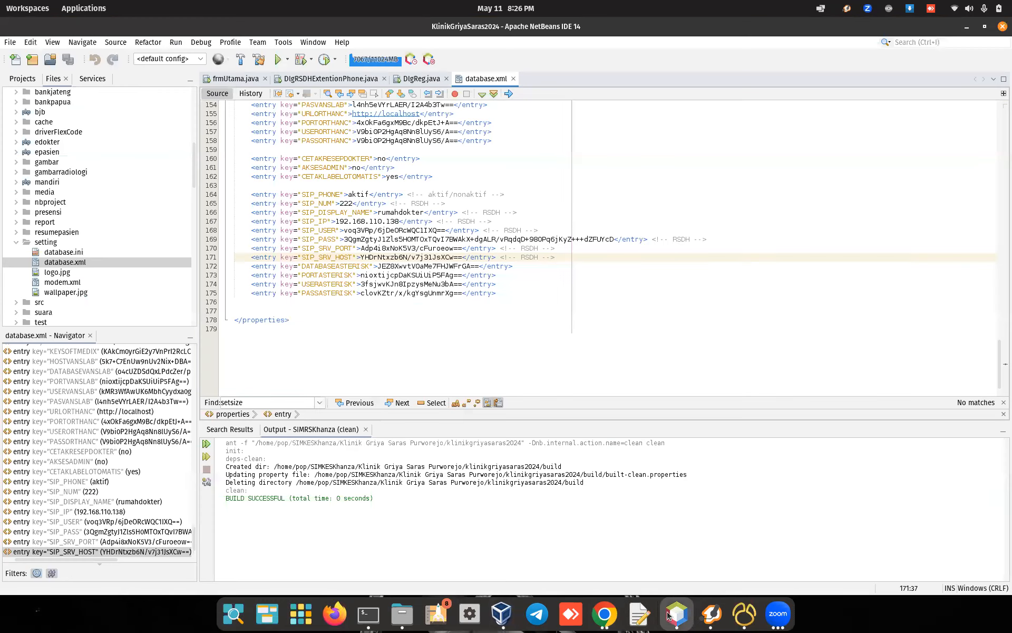
Step: Review the DATABASEASTERISK, PORTASTERISK and USERASTERISK entries in database.xml
left_click(406, 266)
left_click(376, 267)
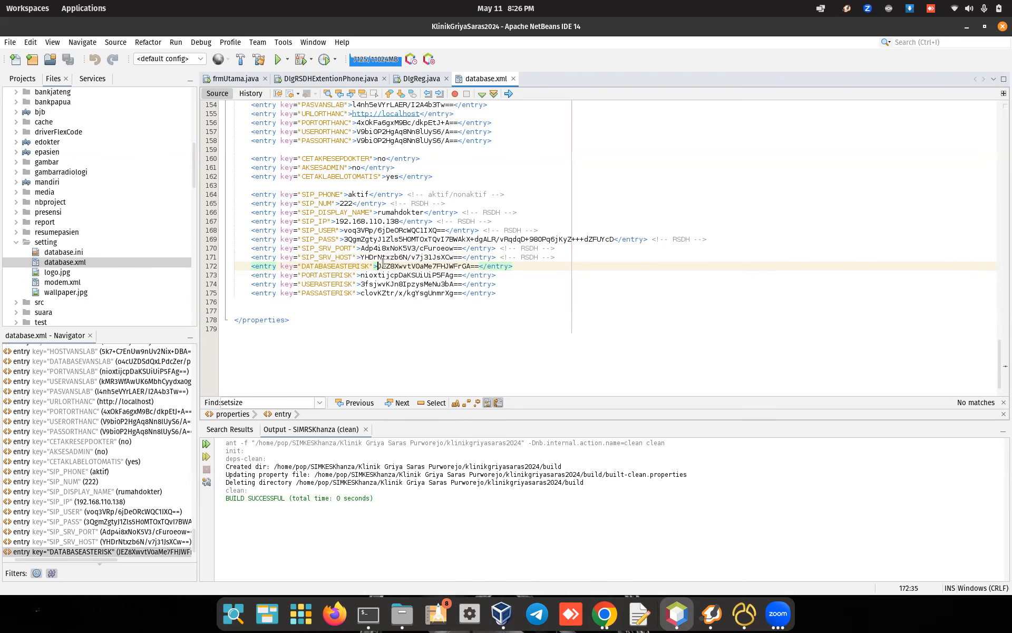
left_click_drag(376, 267, 433, 257)
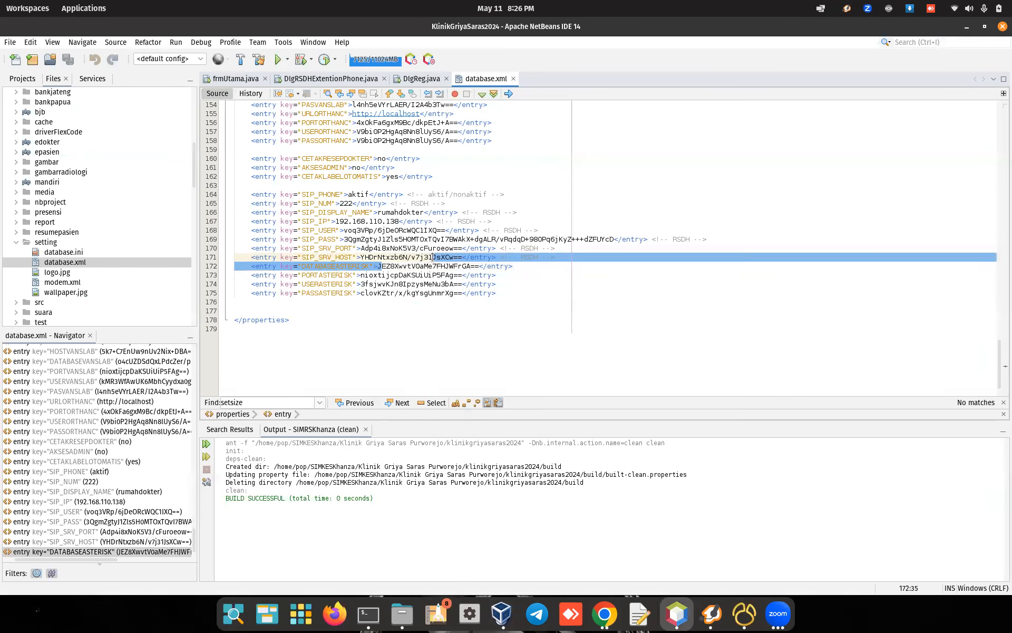
left_click(395, 275)
left_click(373, 283)
triple_click(373, 283)
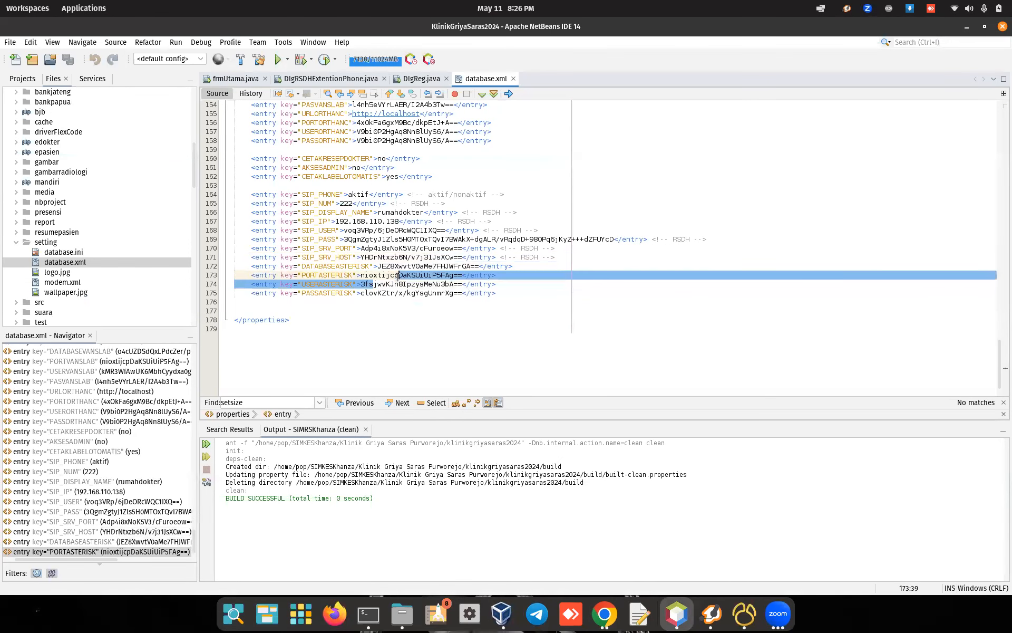
left_click(390, 283)
Step: Briefly check the FreePBX terminal, widen the project panels and open frmUtama.java
left_click(368, 613)
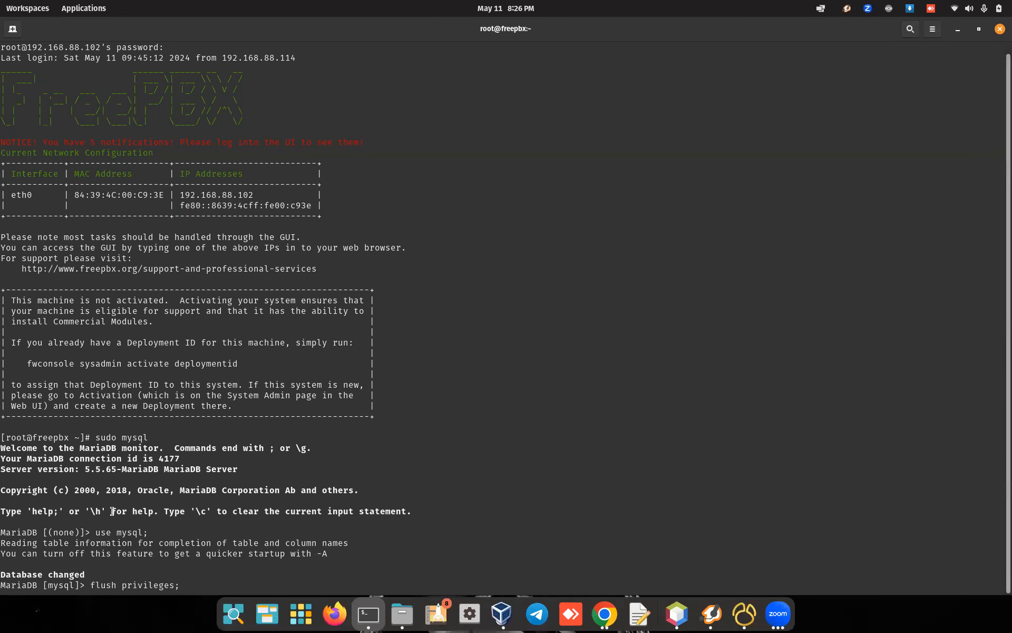
left_click(957, 29)
left_click(406, 276)
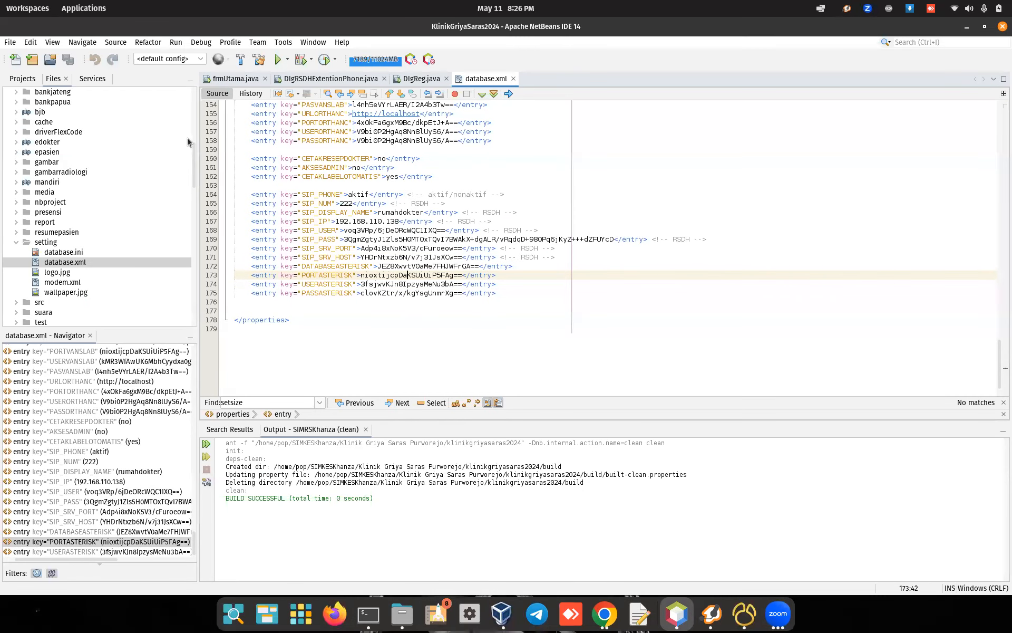
left_click_drag(192, 156, 220, 159)
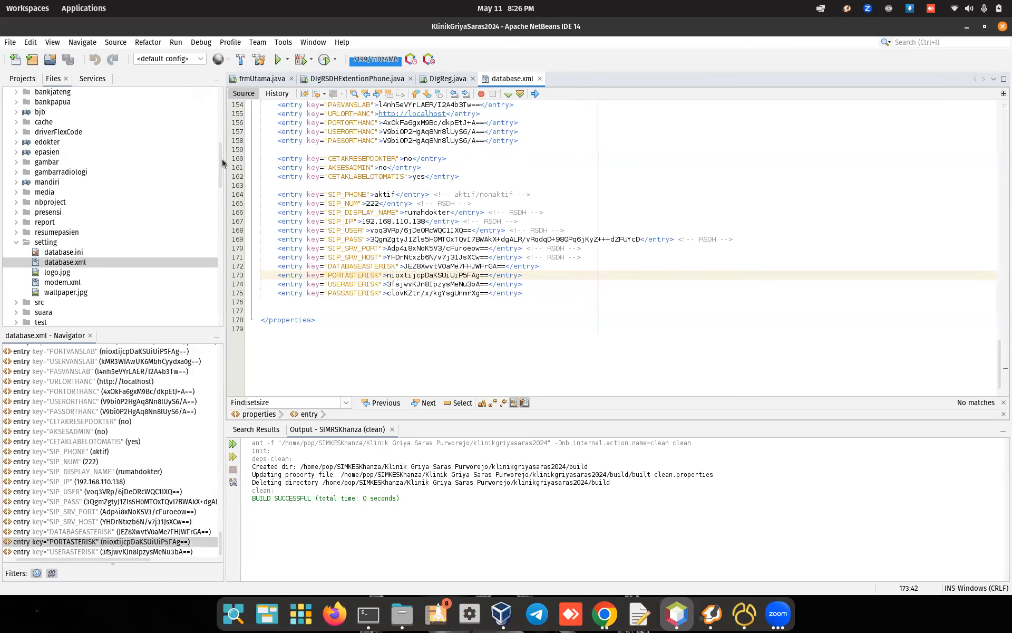
left_click(253, 80)
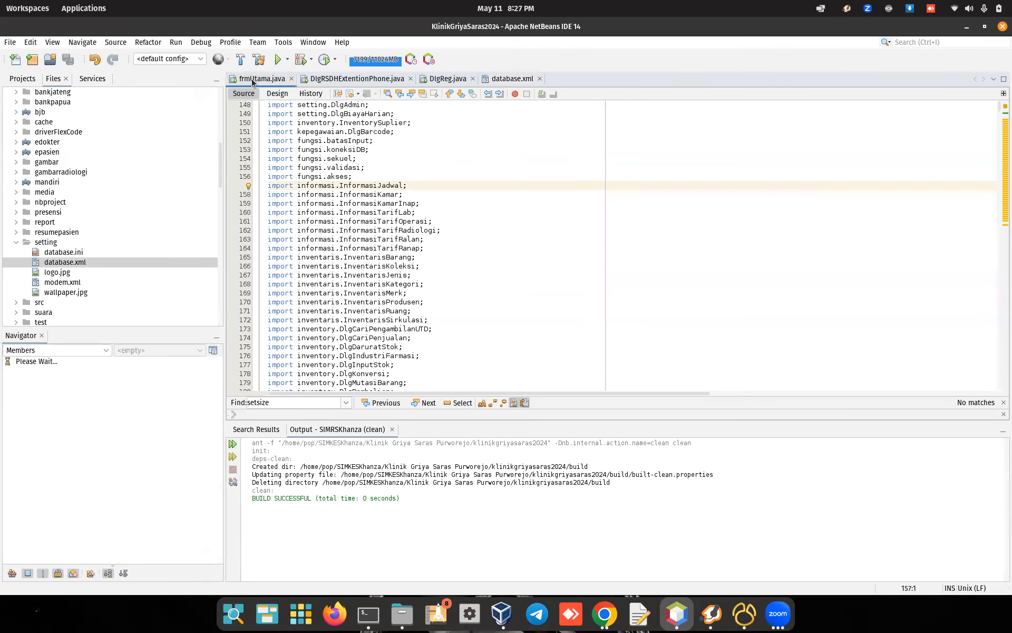
Step: Read the Telepon button's btnPhoneActionPerformed handler, which opens DlgRSDHExtentionPhone, then return to Design
left_click(275, 93)
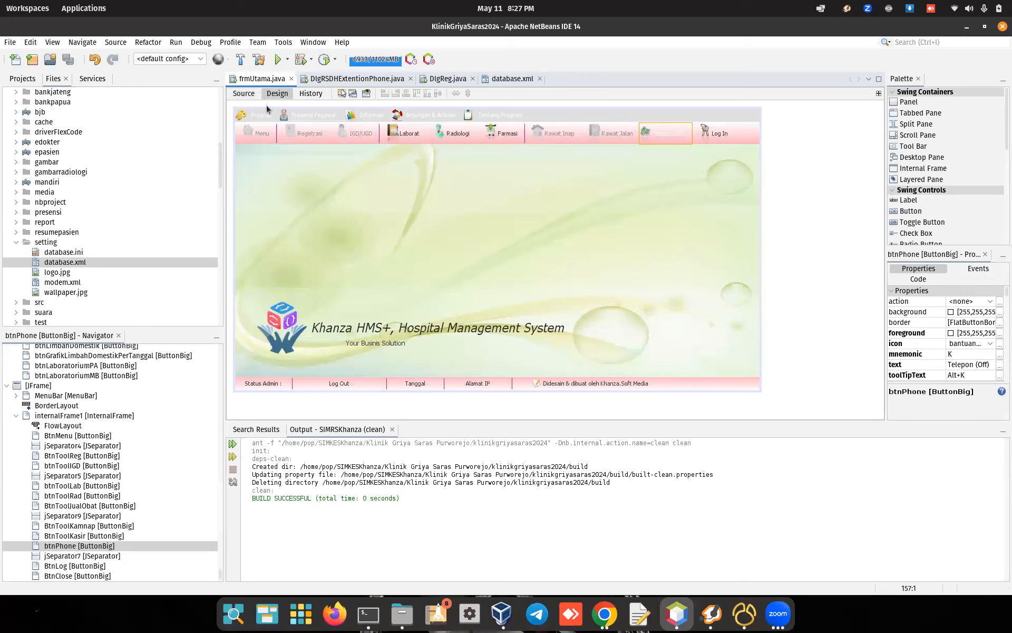
right_click(668, 136)
mouse_move(701, 166)
mouse_move(799, 167)
left_click(754, 167)
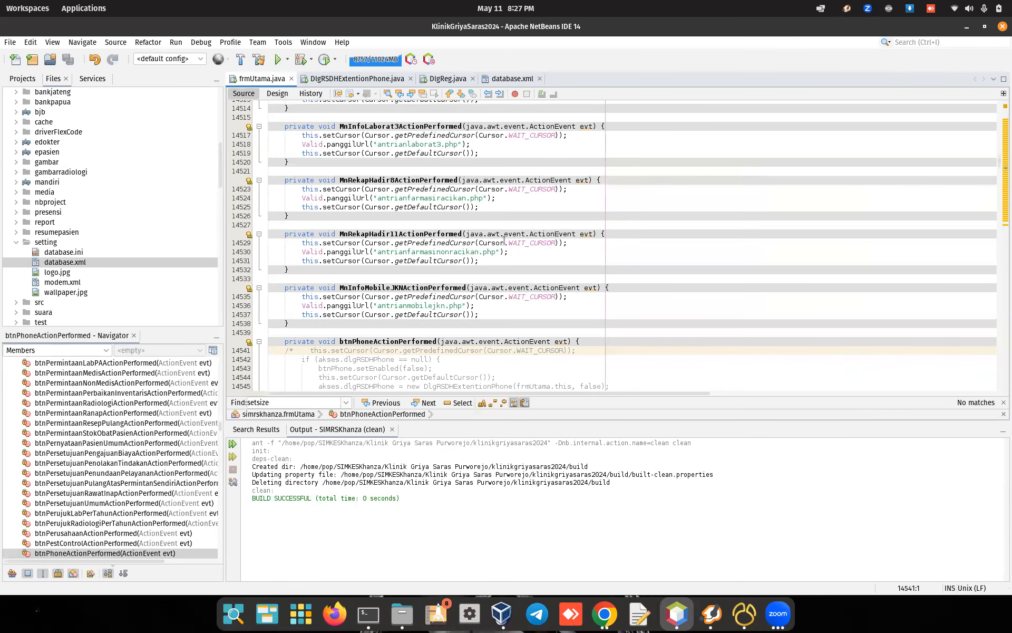
scroll(504, 240, "down", 6)
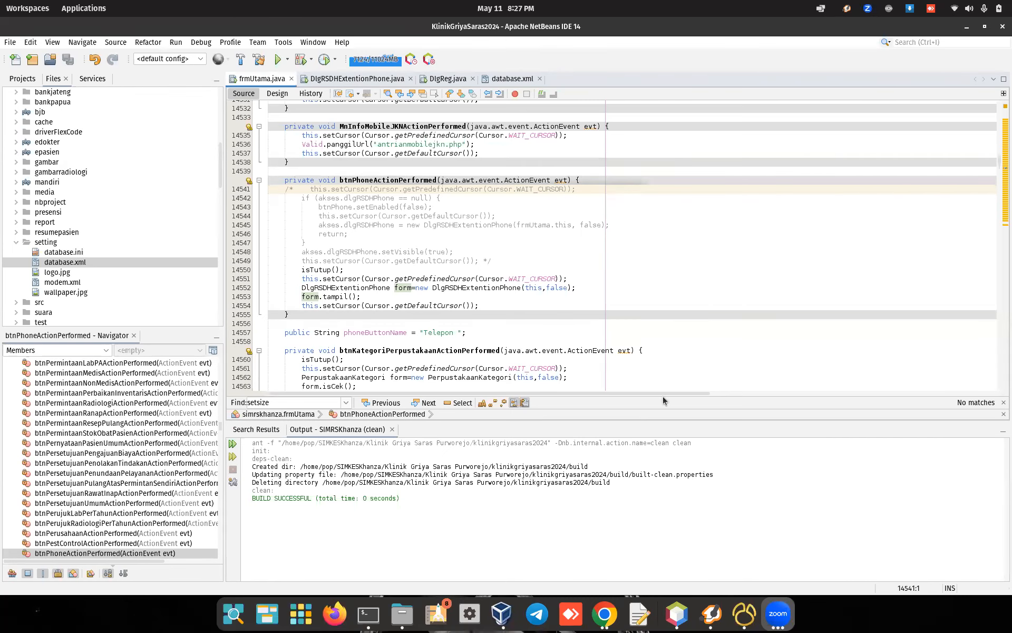
left_click(276, 93)
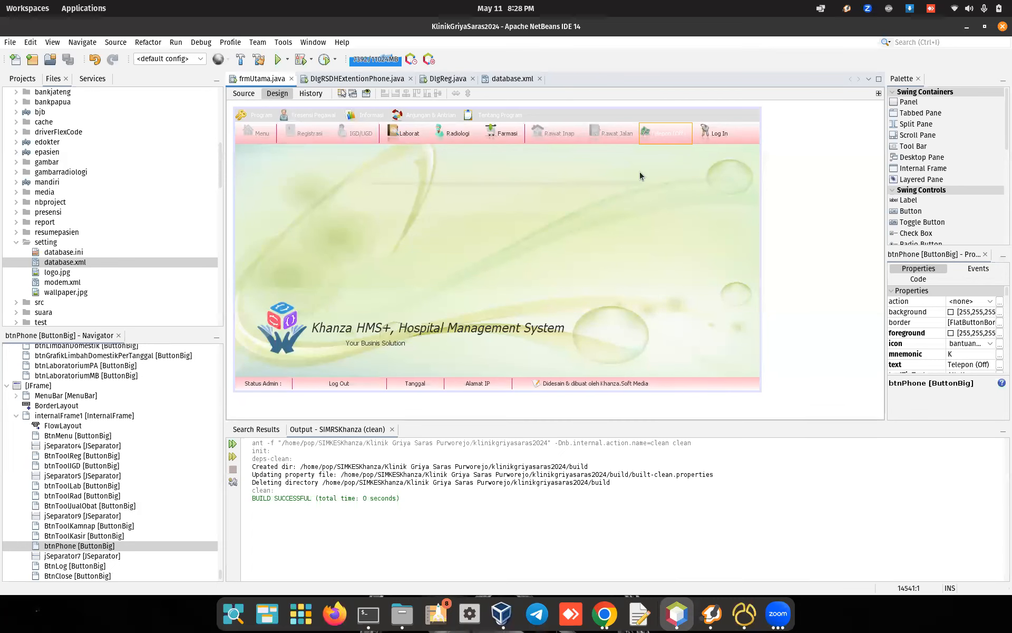
Step: Inspect btnPhone's property sheet, showing the text 'Telepon (Off)'
right_click(667, 138)
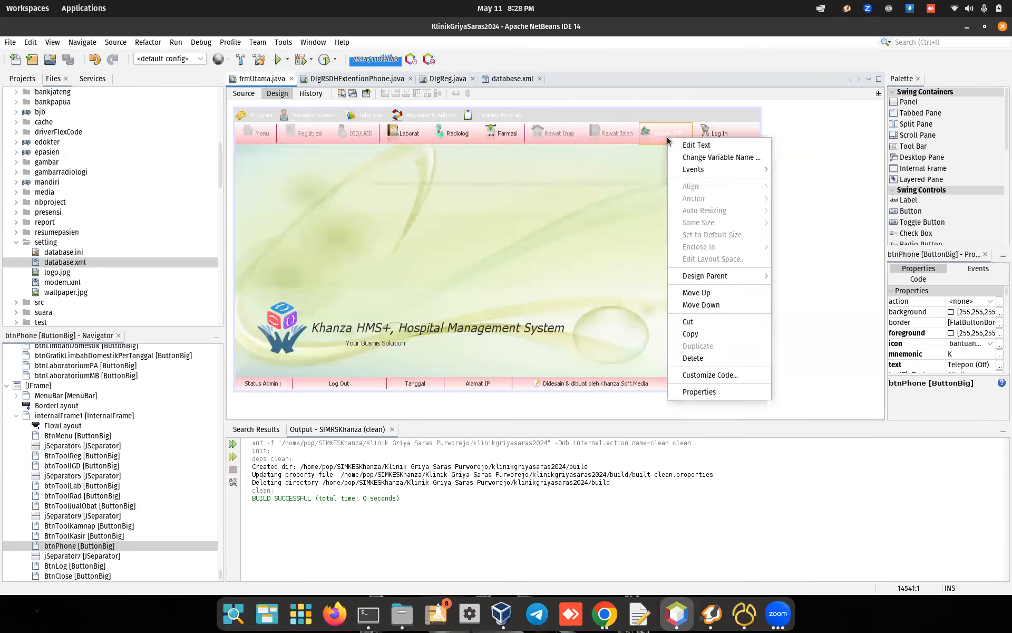
left_click(698, 391)
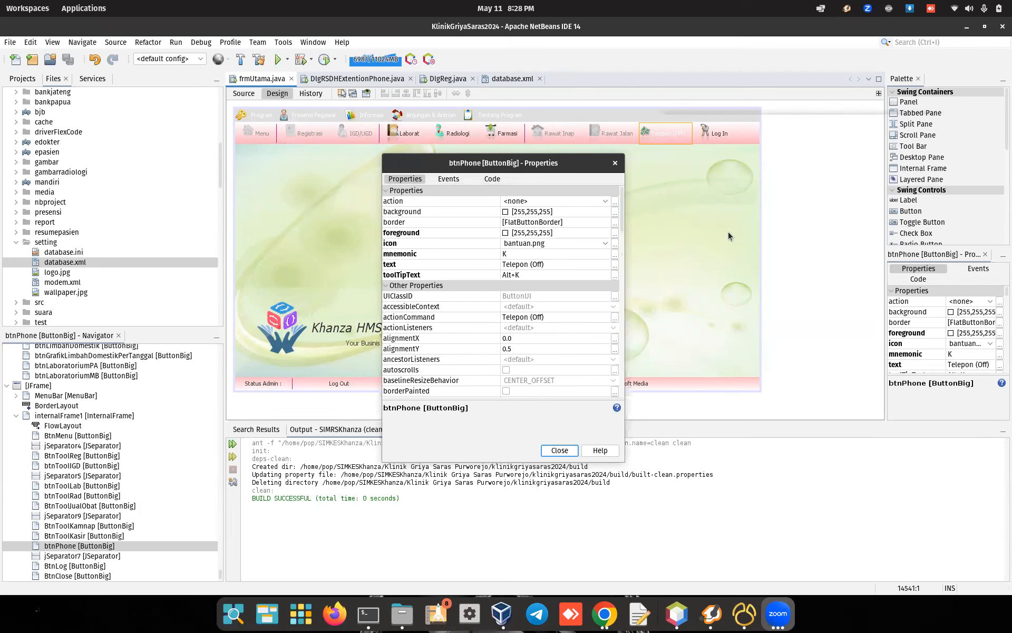
left_click(809, 388)
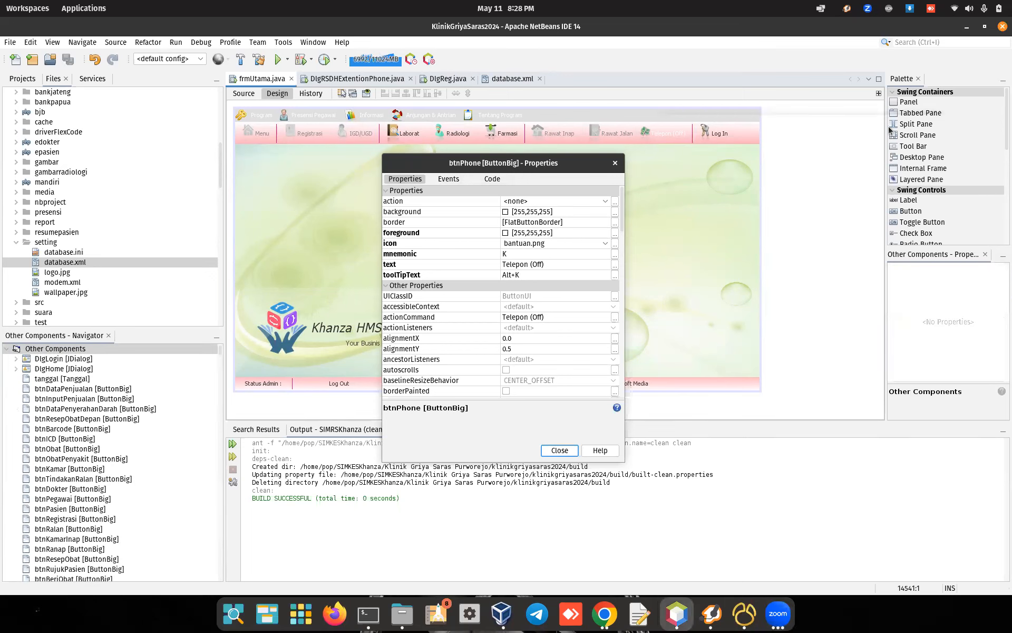
left_click(615, 164)
Step: Open the DlgRSDHExtentionPhone class source from the Telepon button's handler
double_click(653, 134)
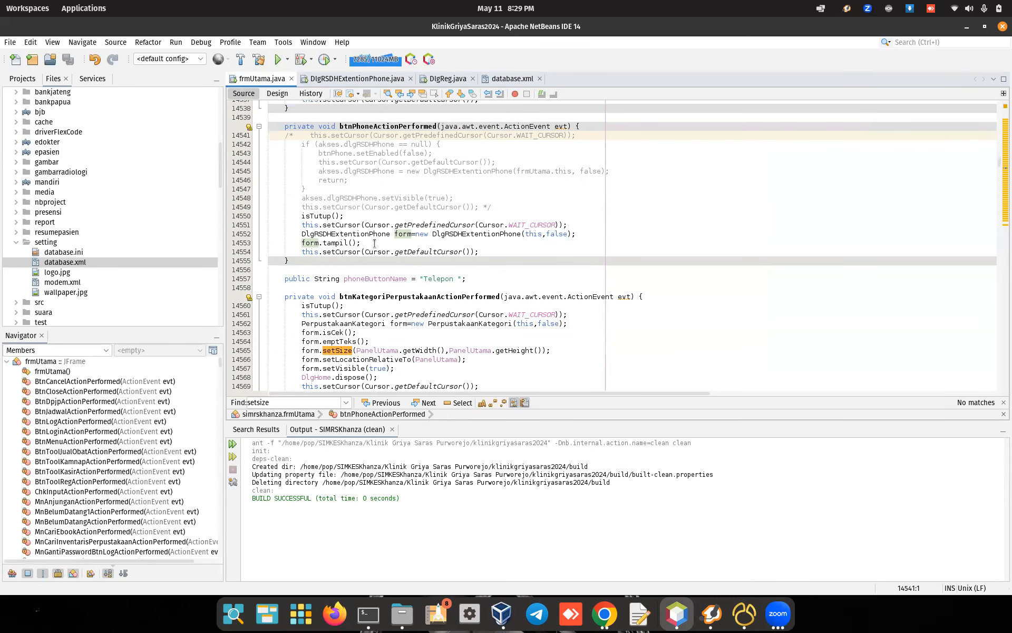
left_click(335, 235, "ctrl")
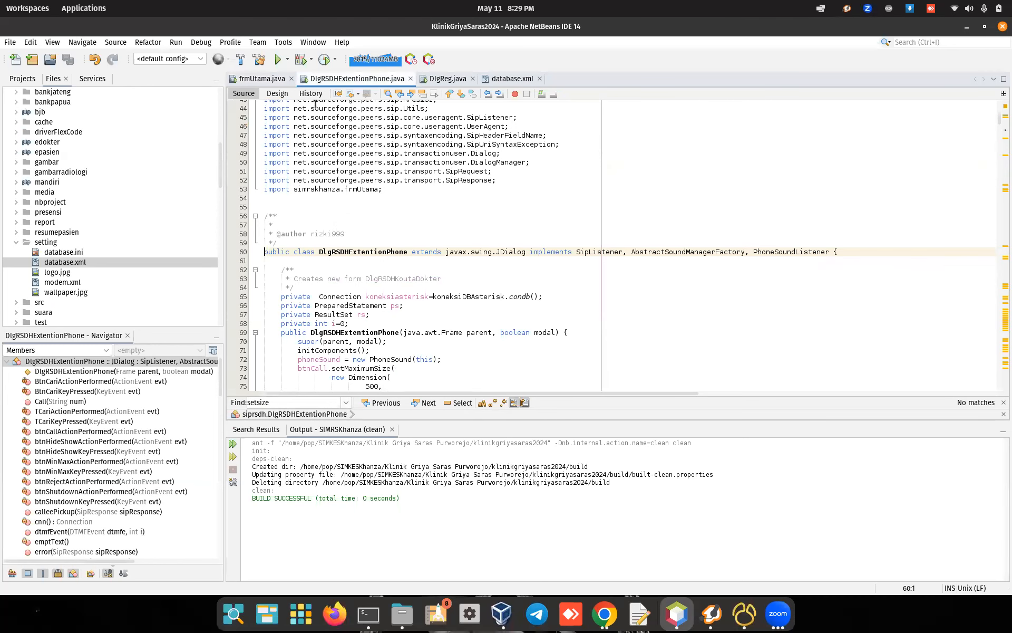
scroll(409, 232, "up", 14)
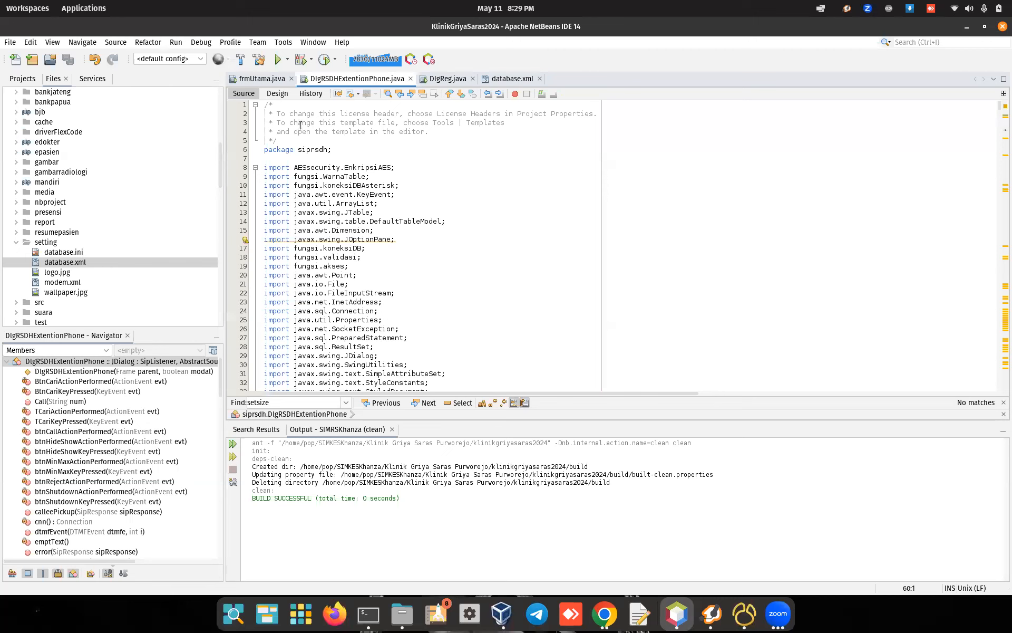
Step: Show the DlgRSDHExtentionPhone form with its Call, Reject, Detail, Sembunyikan and Matikan buttons
left_click(276, 94)
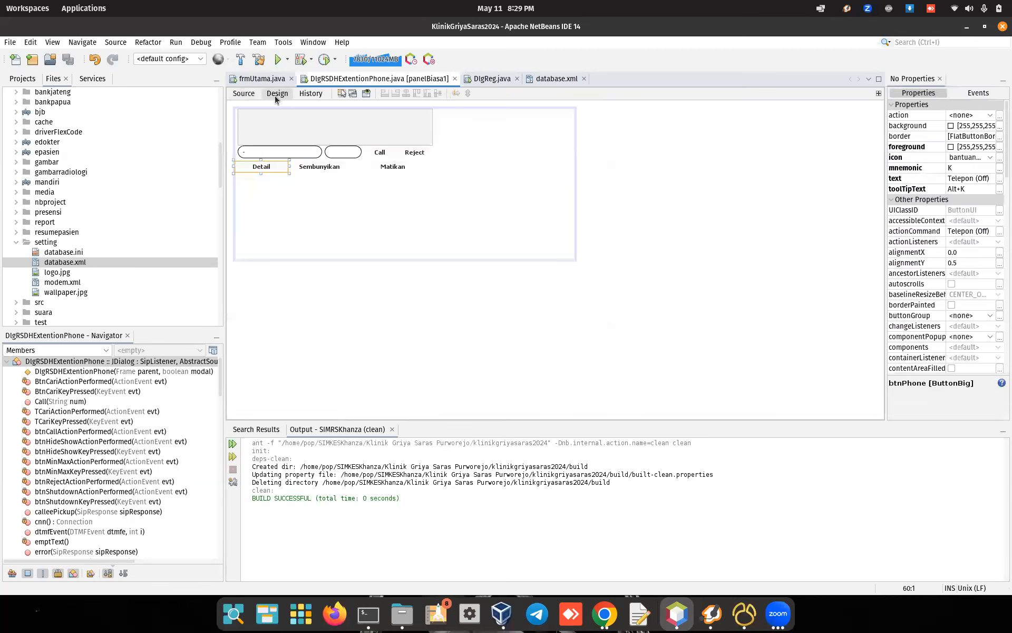
left_click(475, 204)
double_click(461, 215)
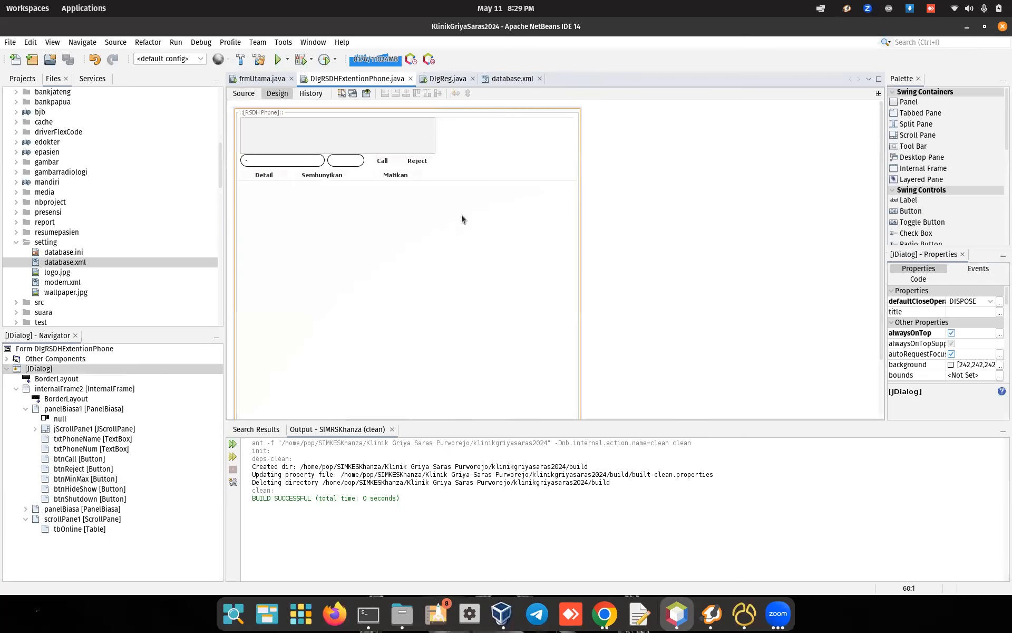
Step: Locate the siprsdh package under KlinikGriyaSaras2024 Source Packages, check its files, then collapse it
left_click(21, 79)
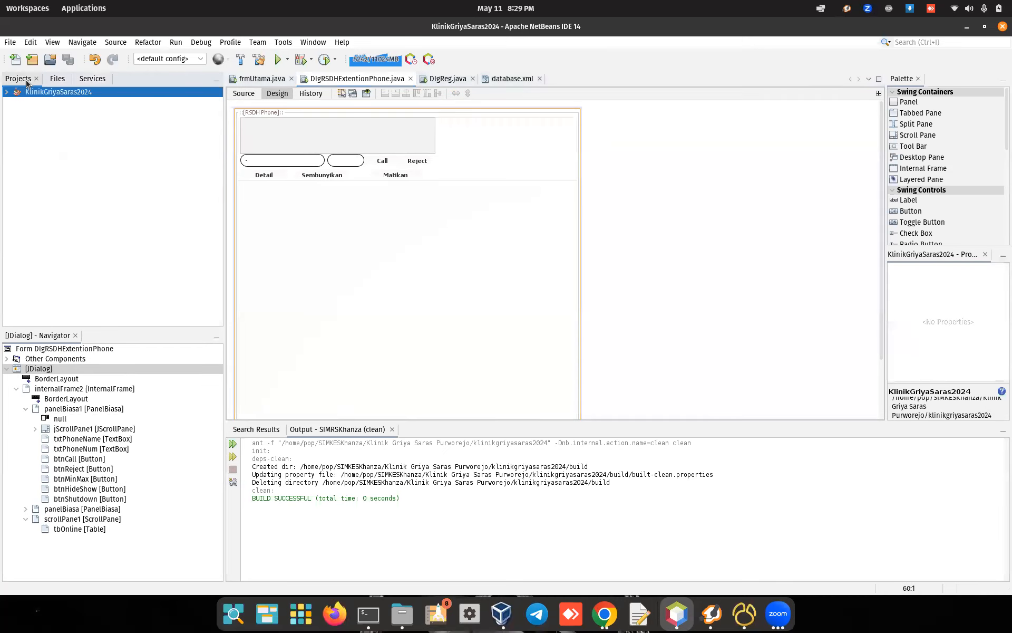
left_click(6, 92)
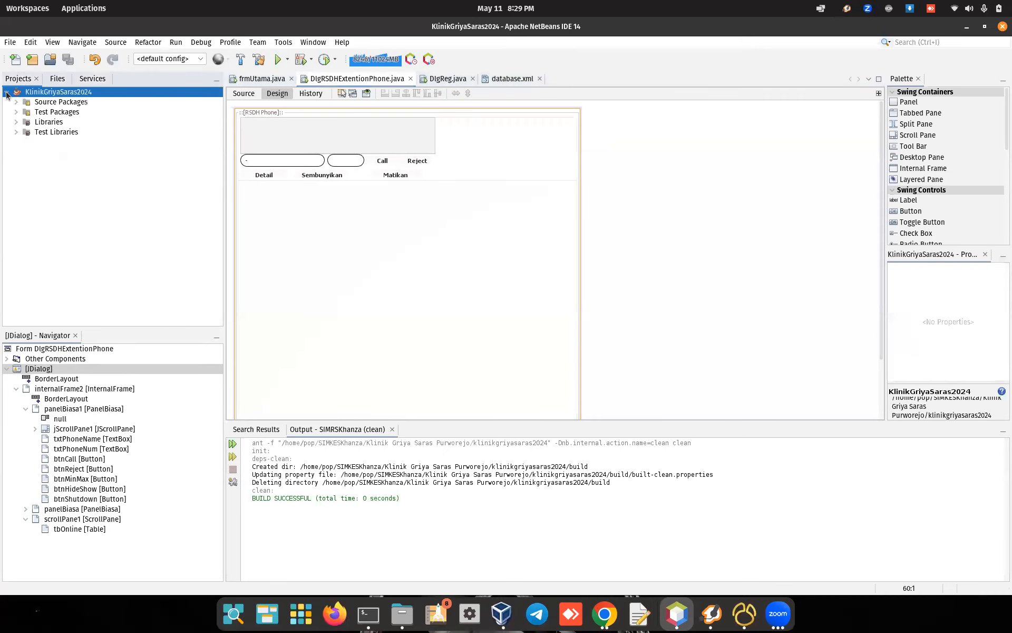
left_click(18, 101)
left_click(19, 102)
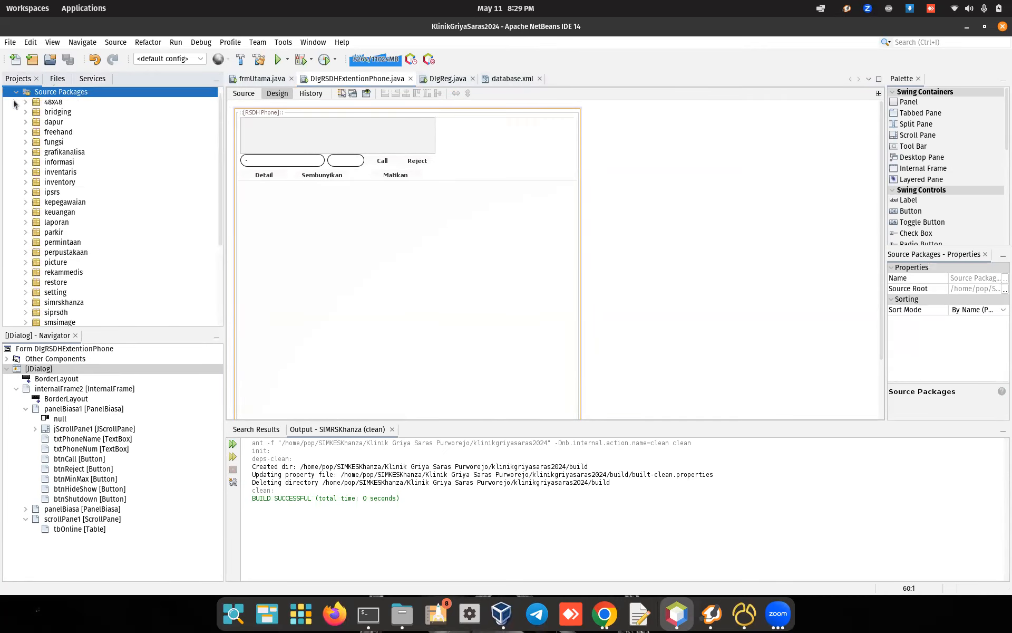
scroll(90, 270, "down", 3)
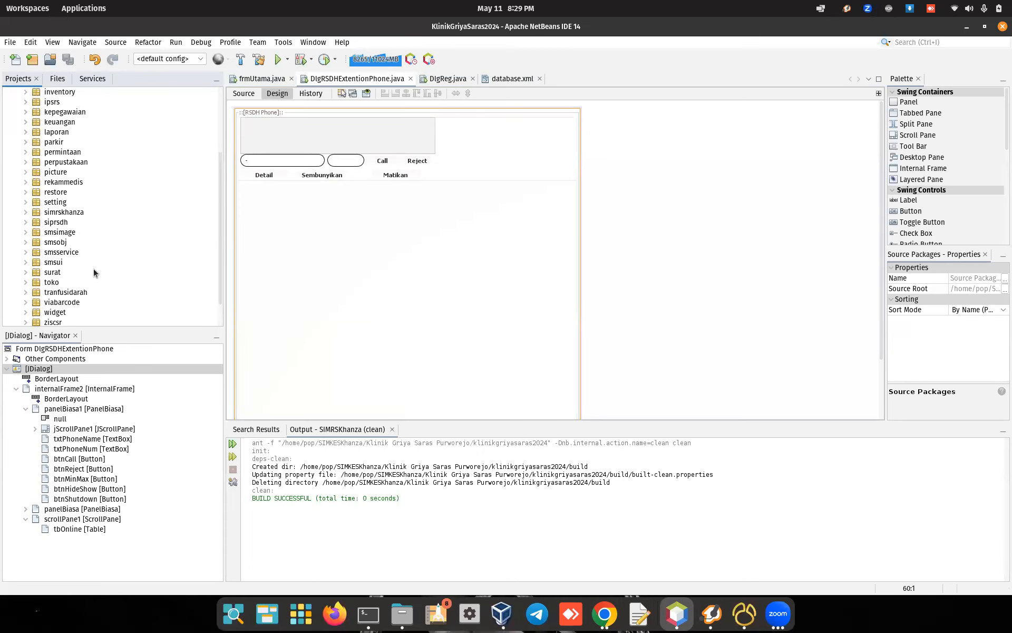
scroll(94, 262, "down", 3)
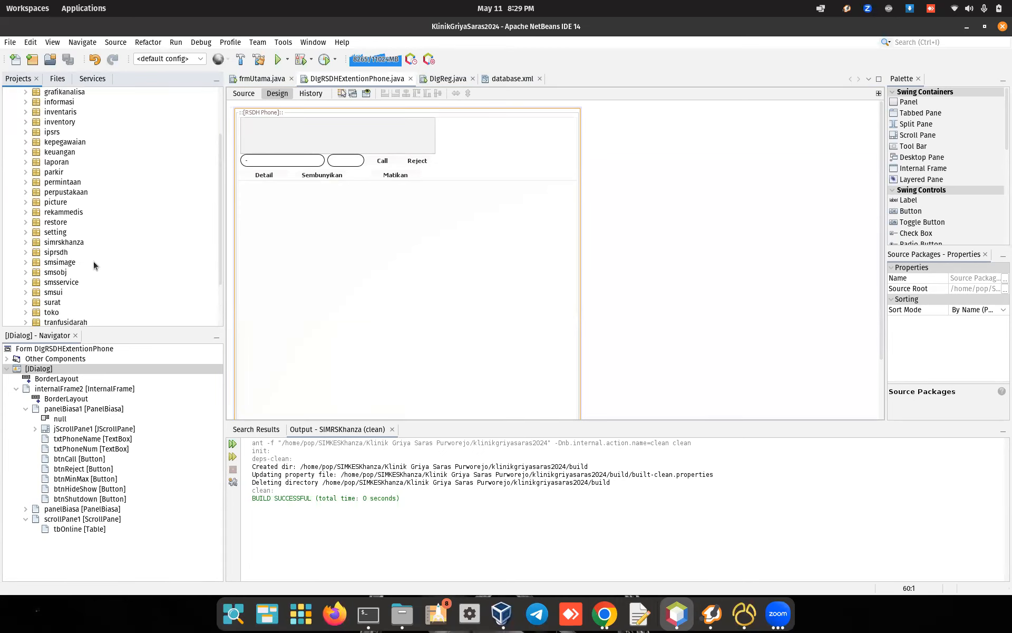
left_click(62, 191)
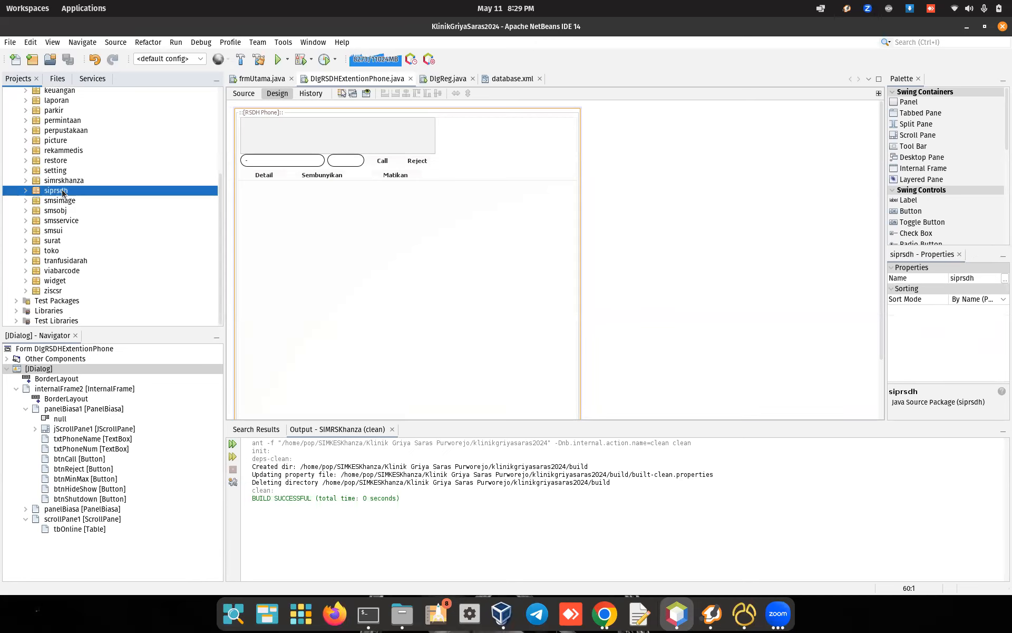
left_click(26, 191)
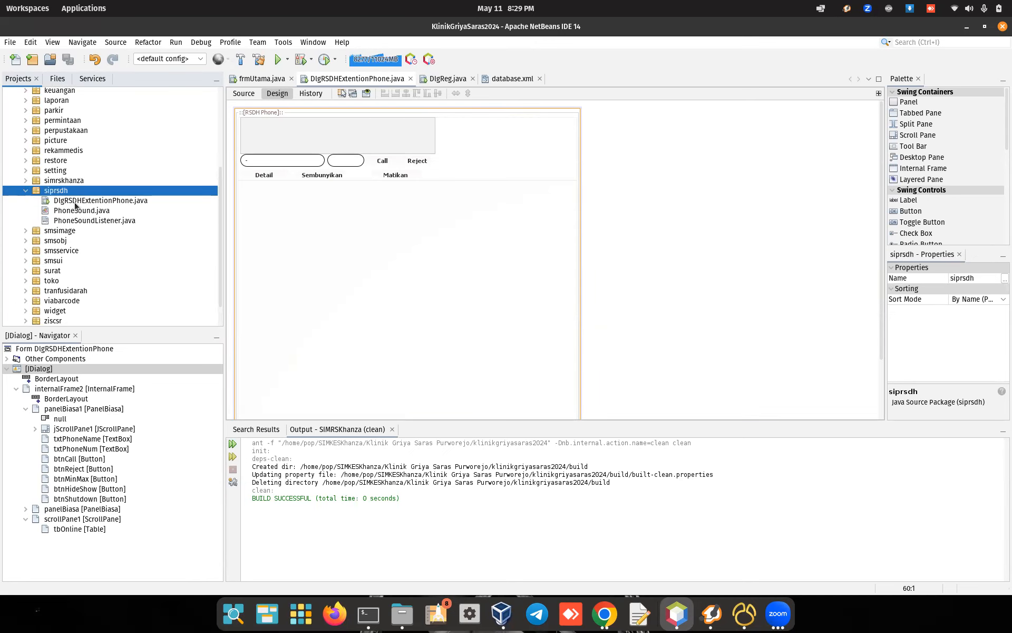
key("Down")
key("Down")
key("Down")
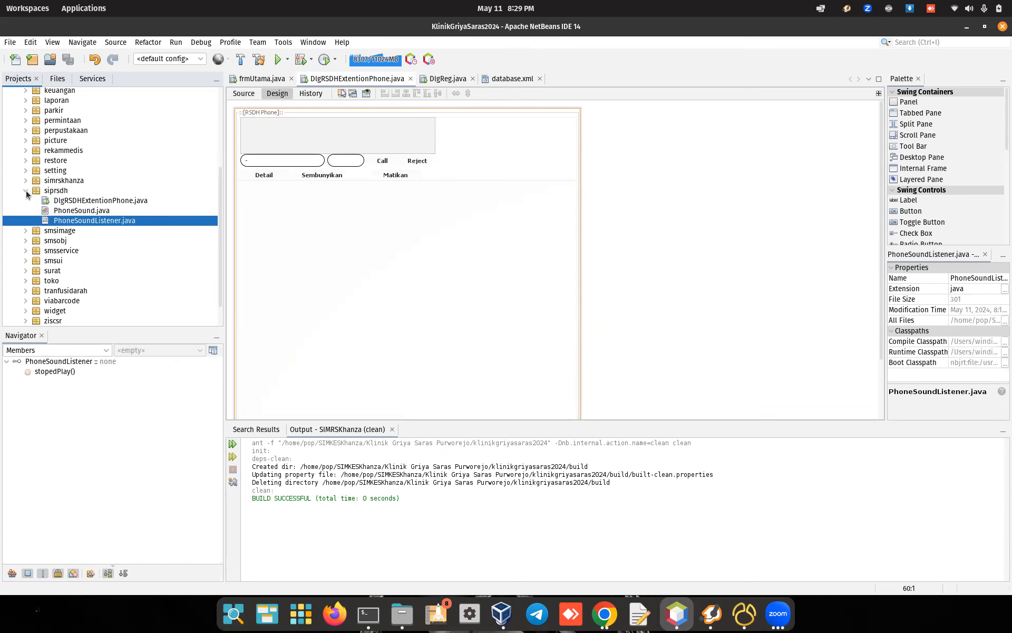
left_click(26, 191)
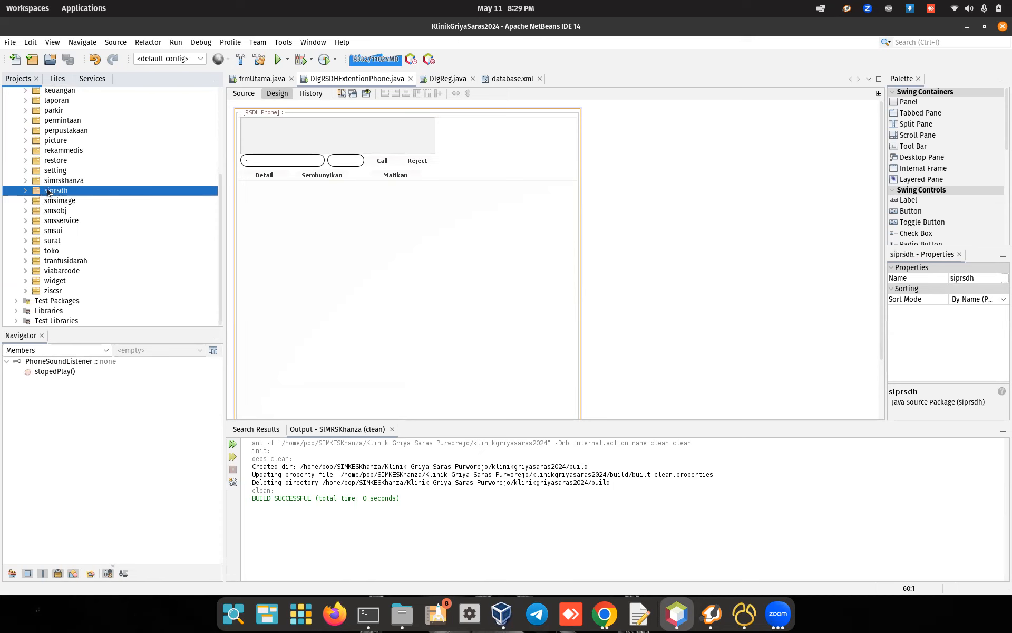
left_click(402, 613)
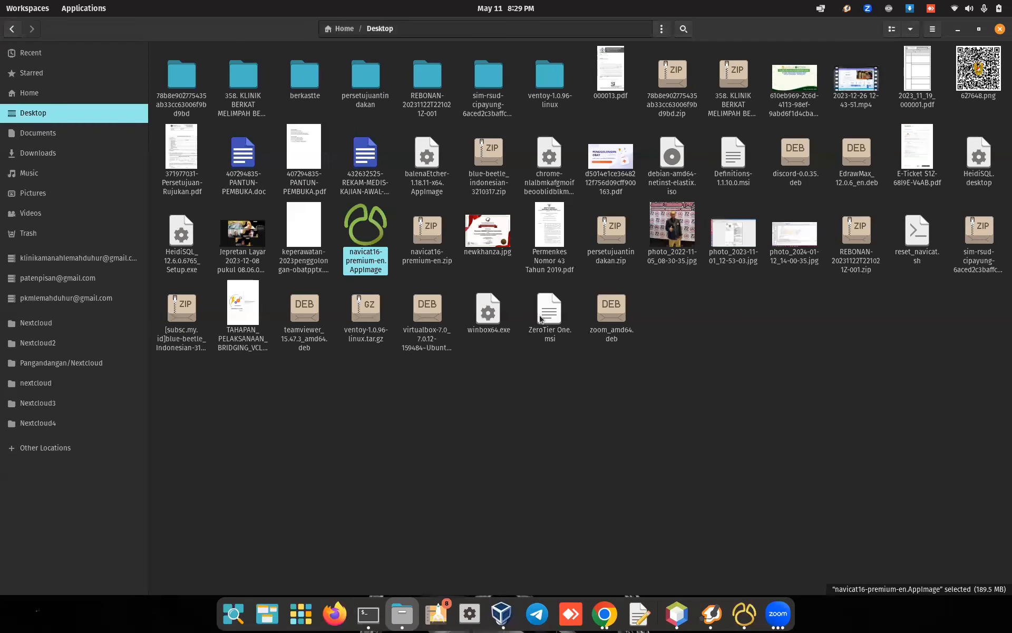
Step: Navigate from Home through SIMKESKhanza and Klinik Griya Saras Purworejo into klinikgriyasaras2024
left_click(340, 29)
double_click(979, 191)
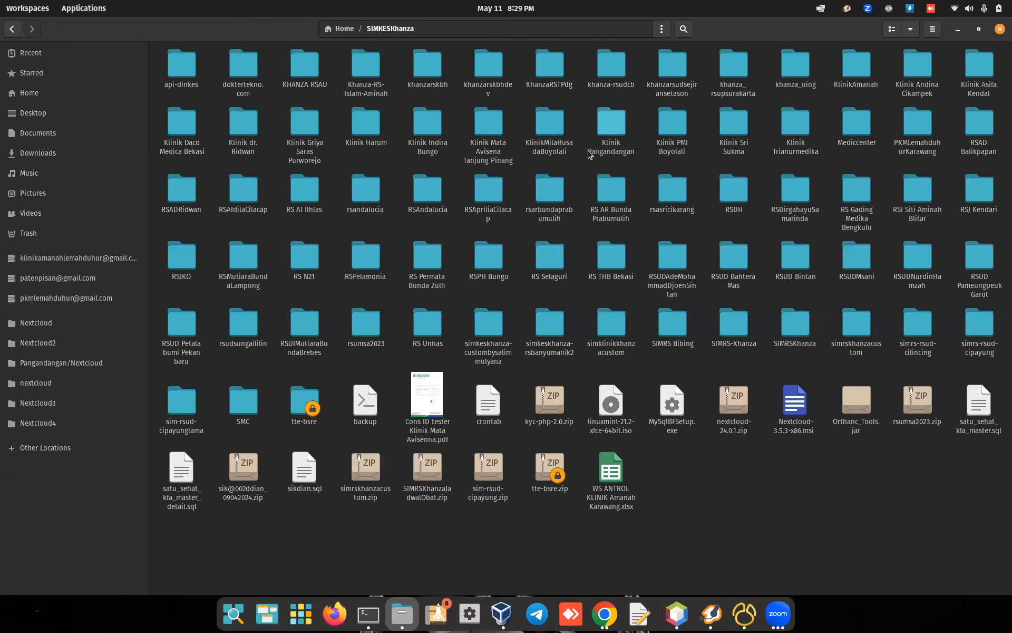
double_click(313, 136)
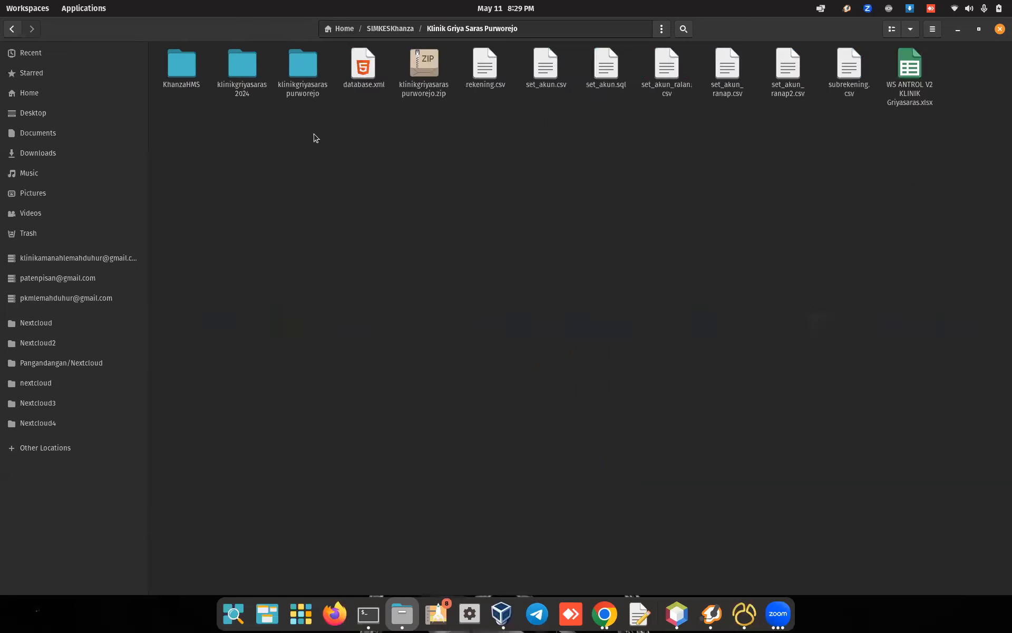
double_click(256, 98)
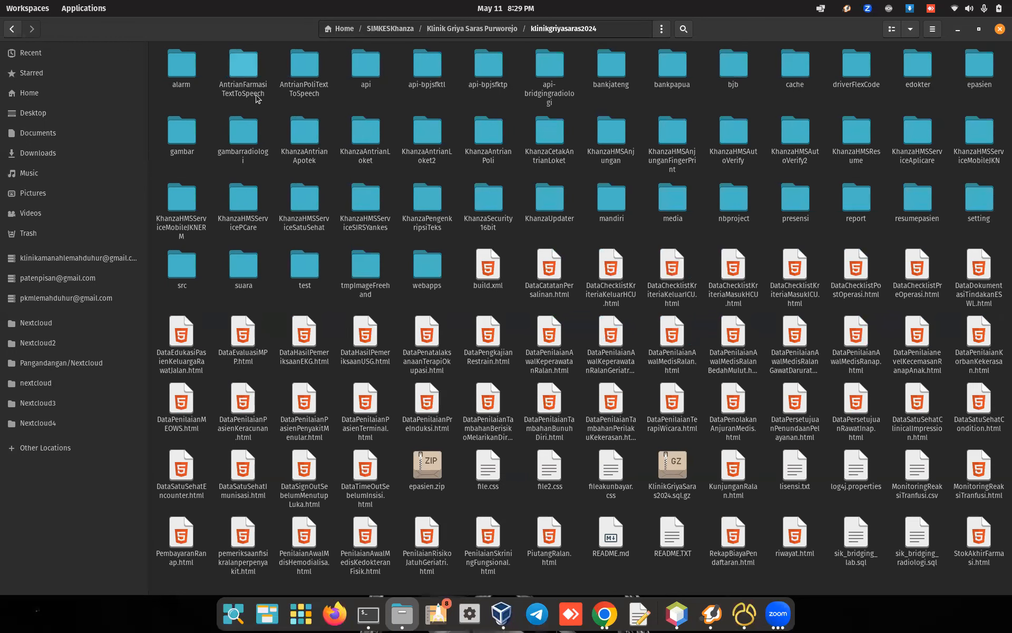
left_click(660, 202)
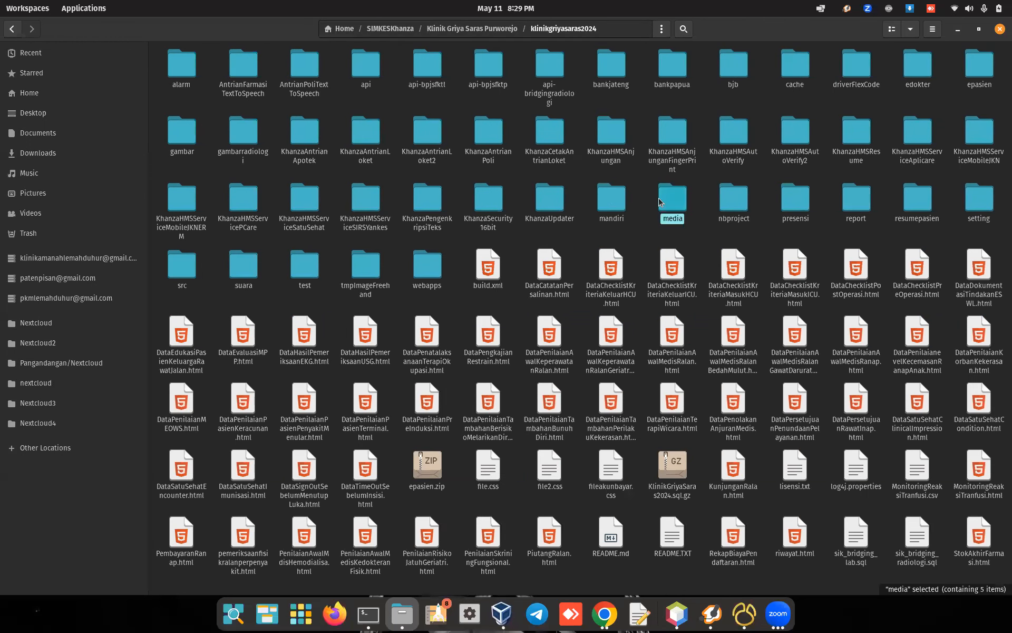
double_click(661, 202)
left_click(12, 29)
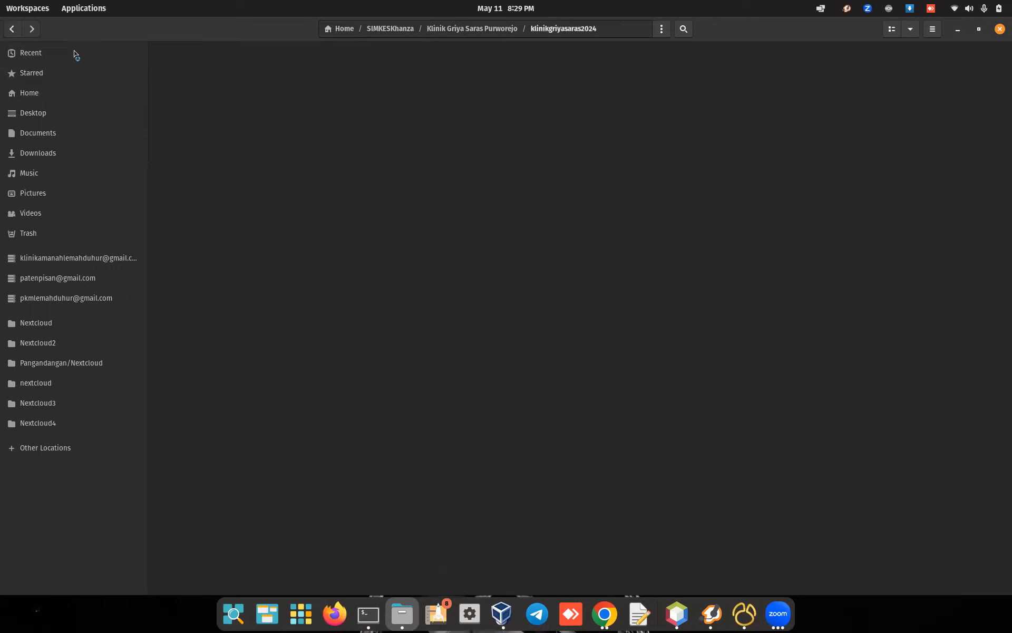
Step: Compress the media folder into media.zip
right_click(680, 201)
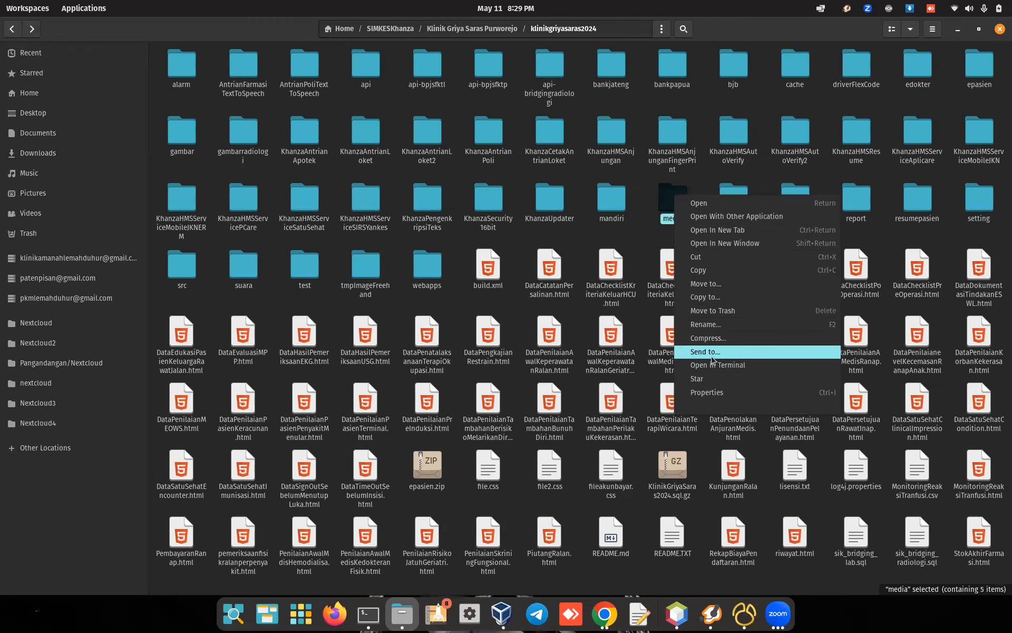
left_click(708, 338)
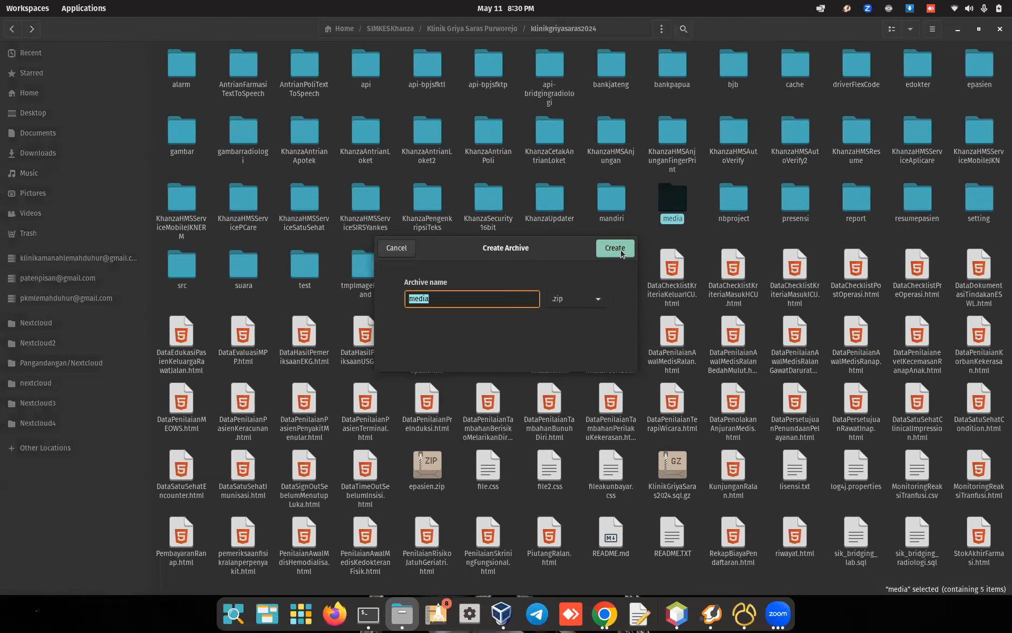
left_click(621, 252)
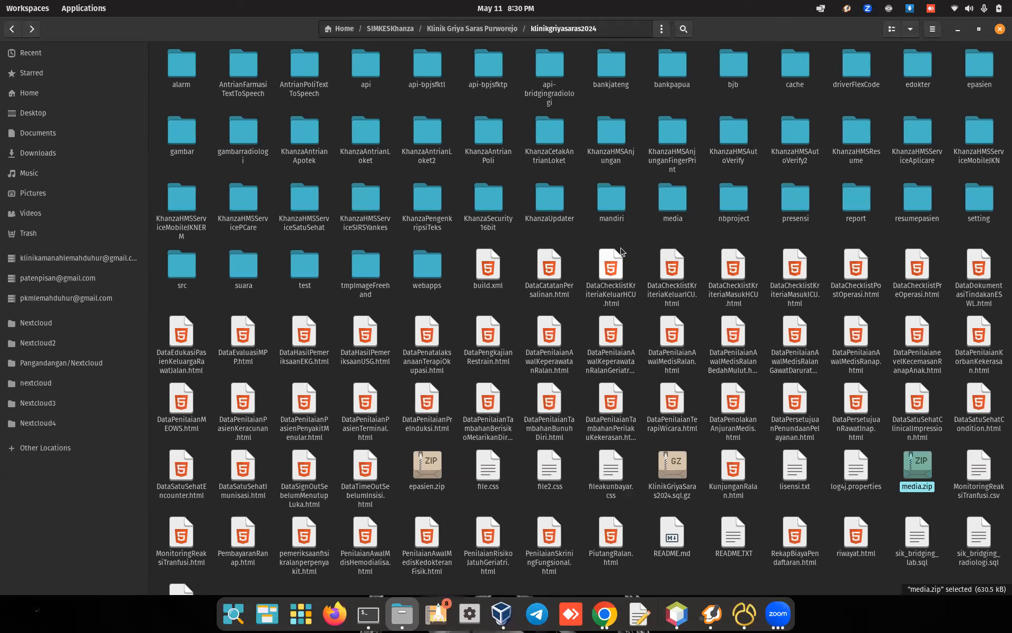
Step: Compress the siprsdh folder inside src into siprsdh.zip
left_click(188, 271)
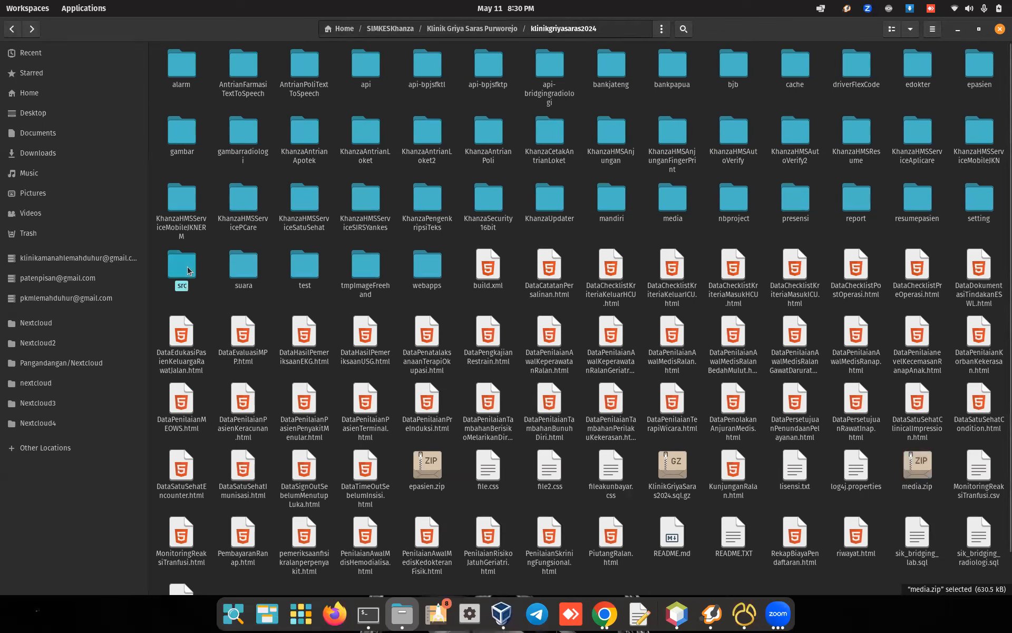
double_click(189, 271)
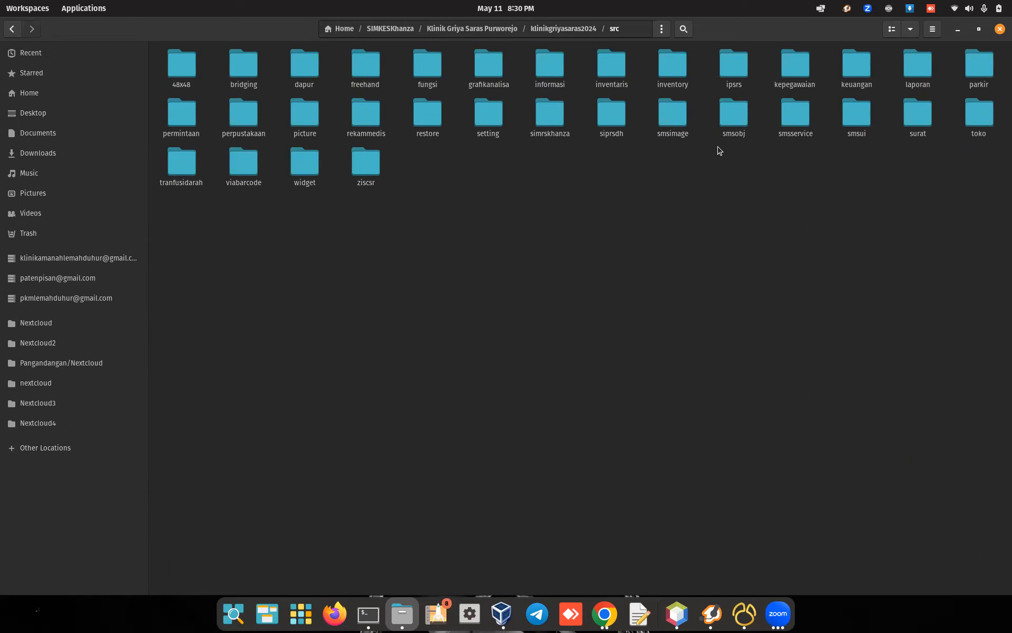
right_click(609, 115)
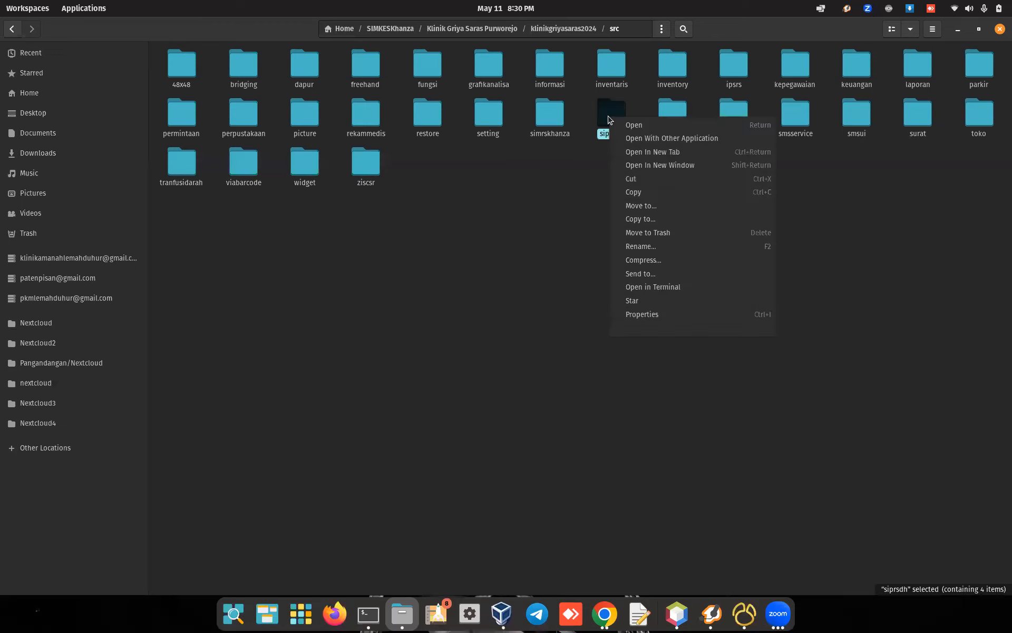
left_click(649, 260)
left_click(626, 252)
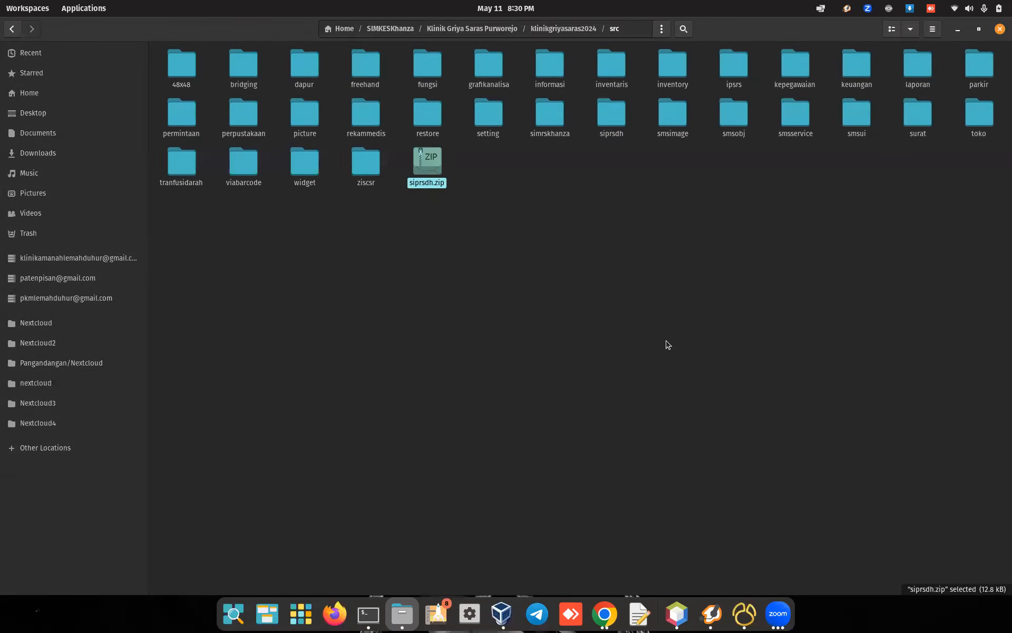
left_click(713, 624)
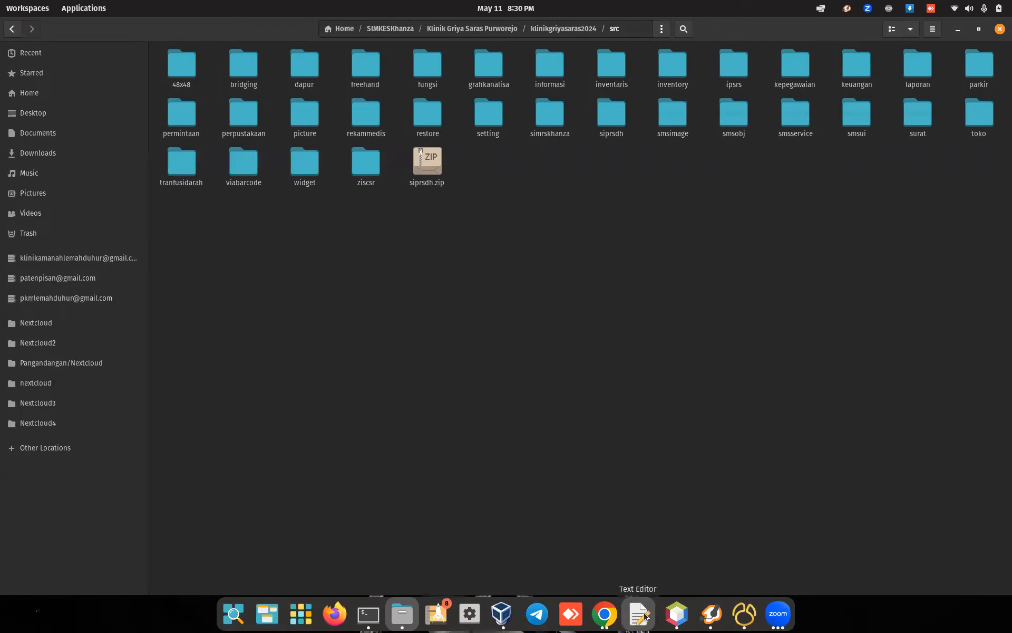
Step: Run the KlinikGriyaSaras2024 project from NetBeans to launch the SIM Klinik Griyasaras dev app
left_click(677, 613)
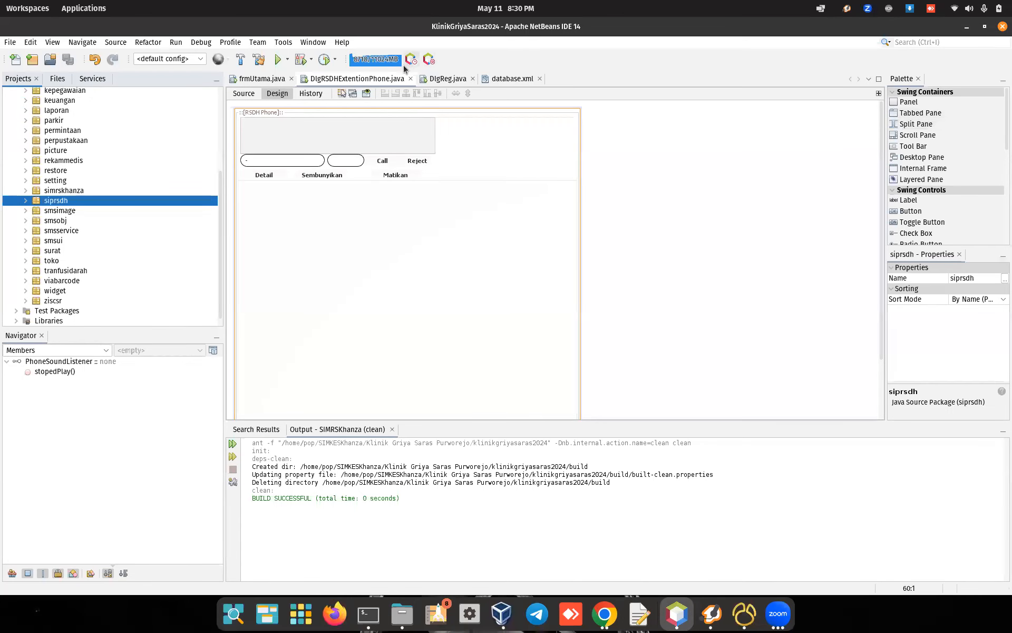
left_click(266, 80)
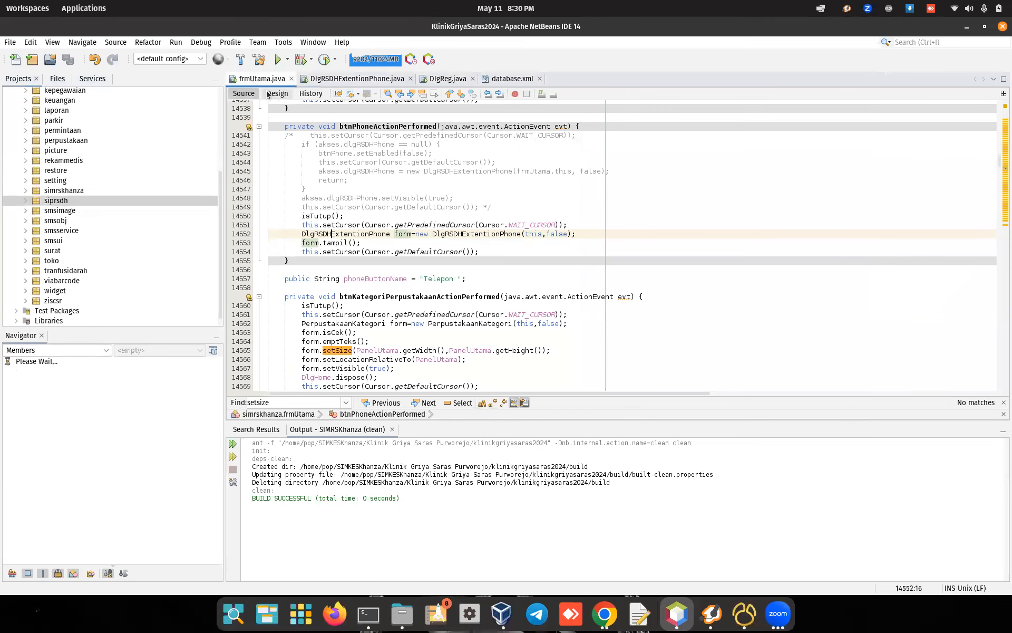
scroll(556, 256, "down", 3)
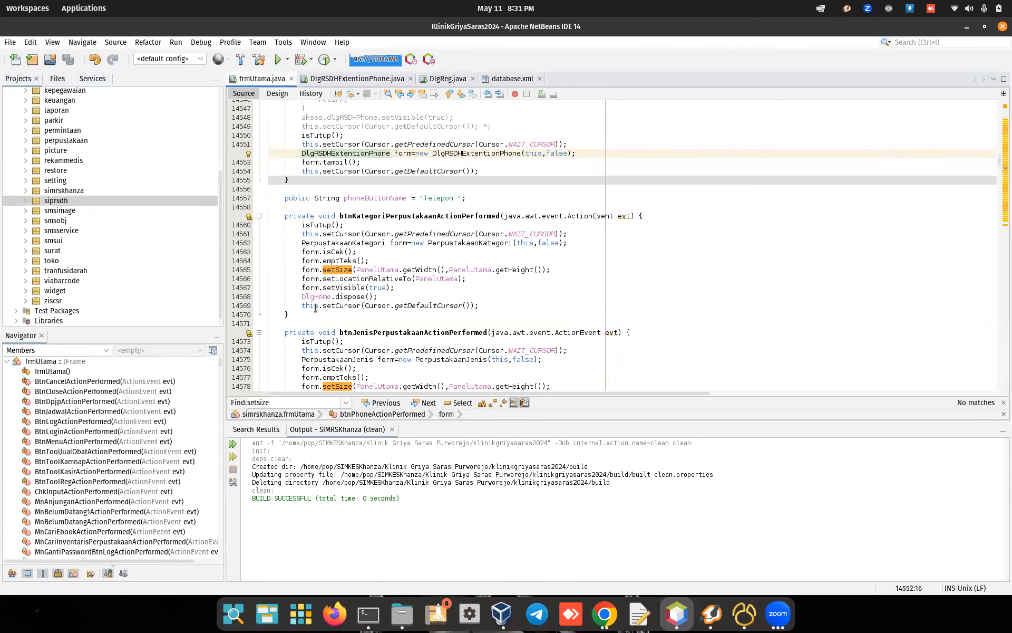
scroll(162, 219, "up", 5)
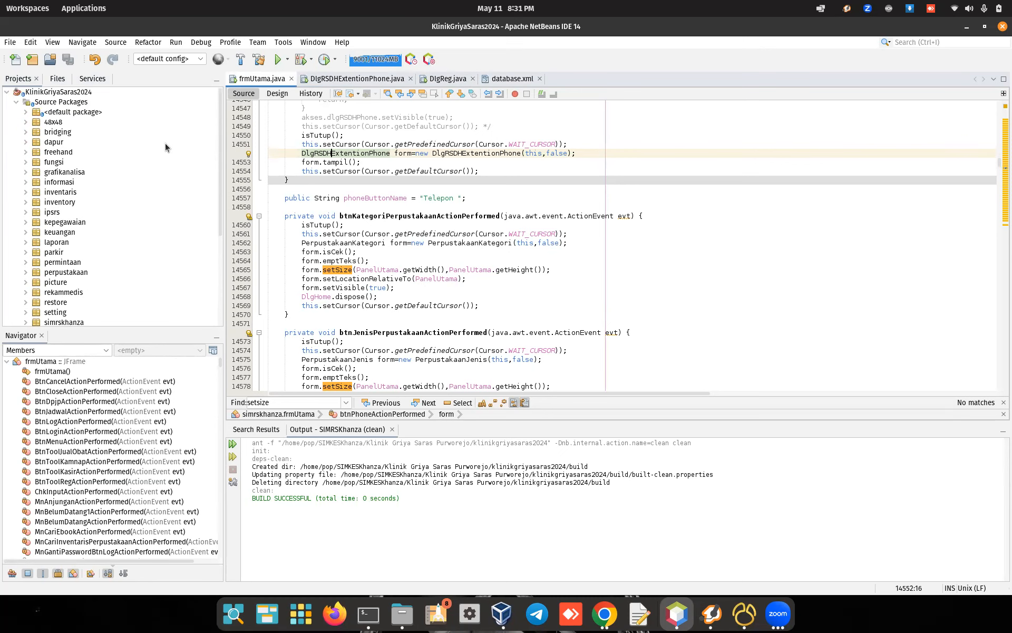
left_click(79, 92)
left_click(278, 59)
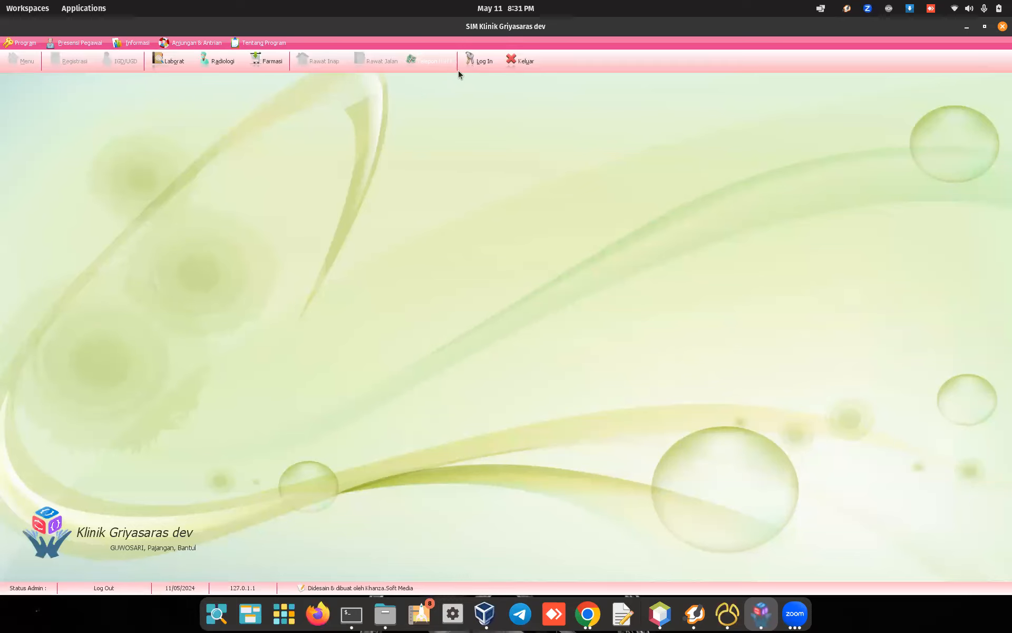
Step: Log in with the admin ID and password, then open the RSDH Phone dialog
left_click(482, 64)
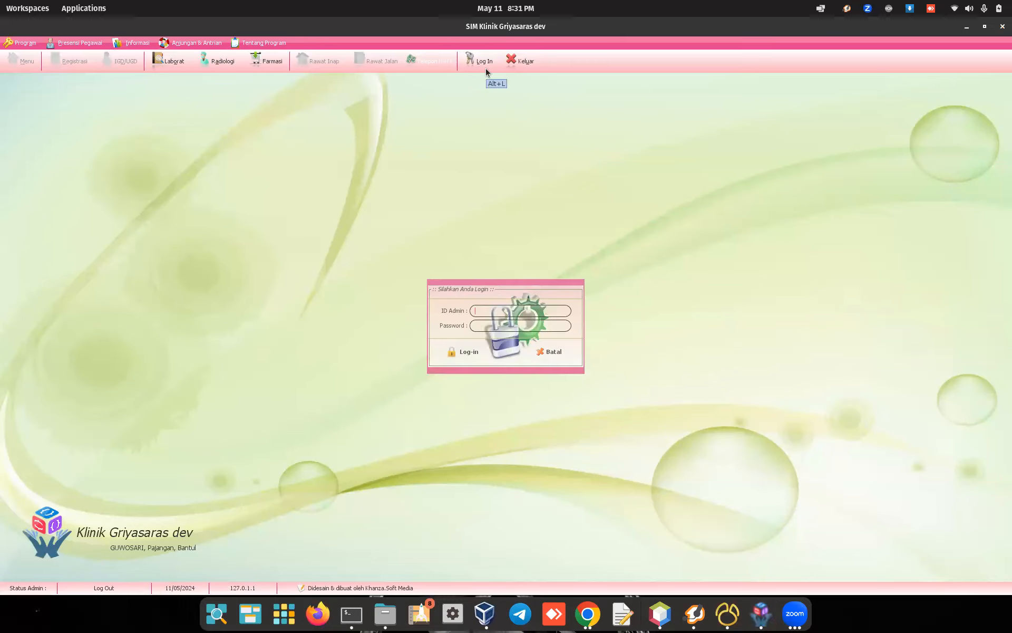
type("rver")
key("Return")
left_click(436, 65)
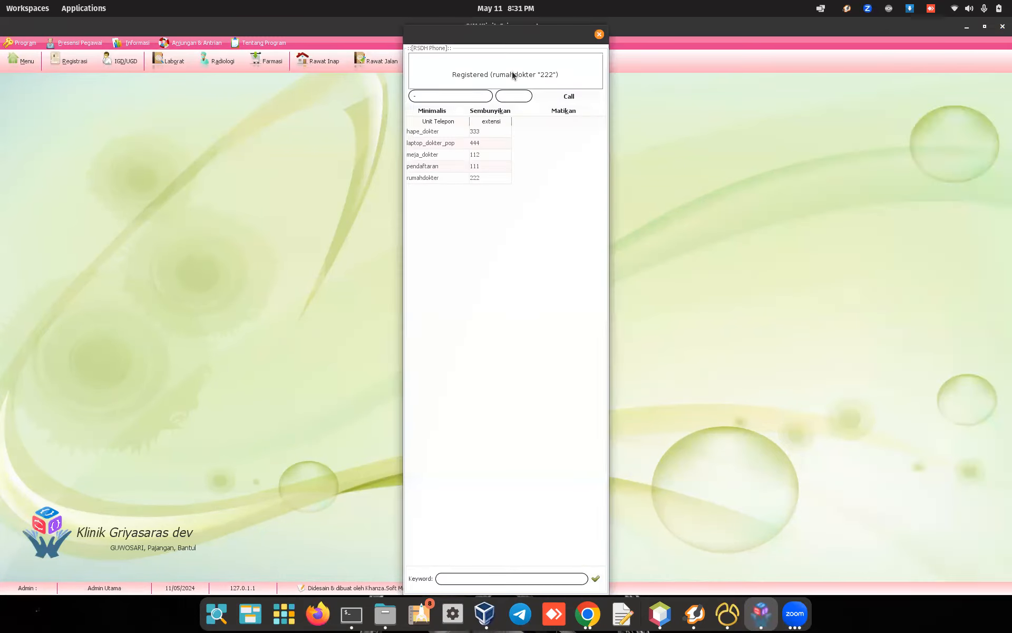
Step: Go through the extensions (333, laptop_dokter_pop, 112, 111, 222), ending on hape_dokter 333
left_click(492, 135)
left_click(459, 140)
left_click(458, 155)
left_click(454, 168)
left_click(460, 182)
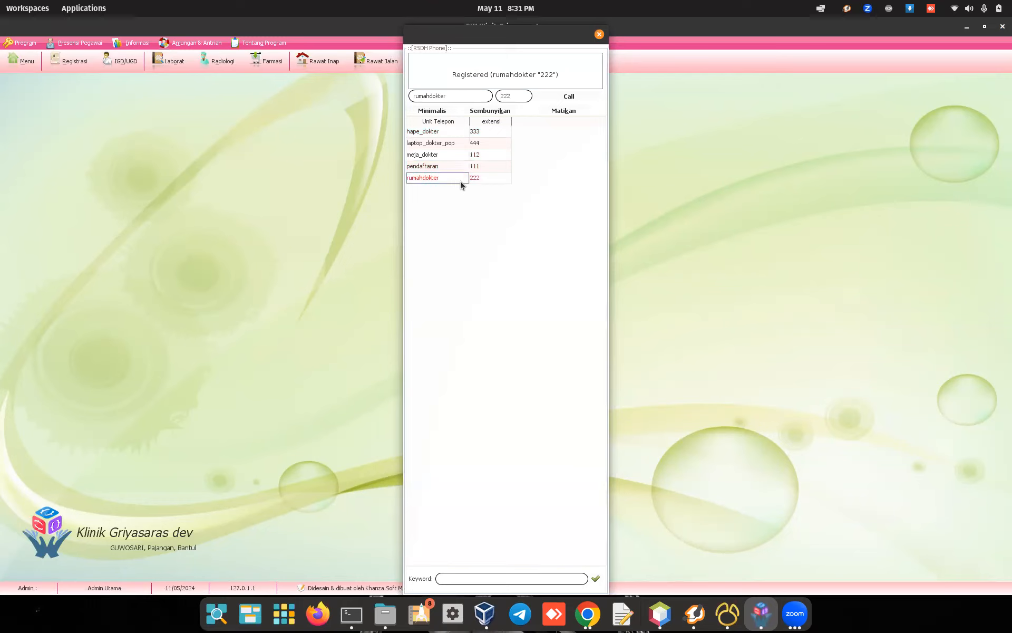
left_click(445, 134)
left_click(441, 147)
left_click(450, 129)
left_click(439, 147)
left_click(440, 135)
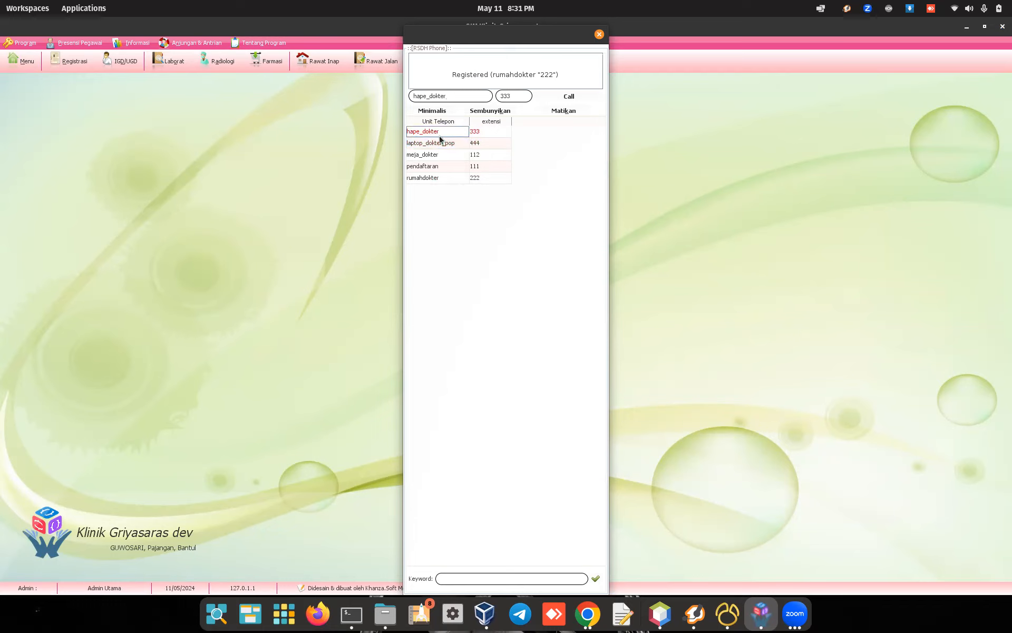